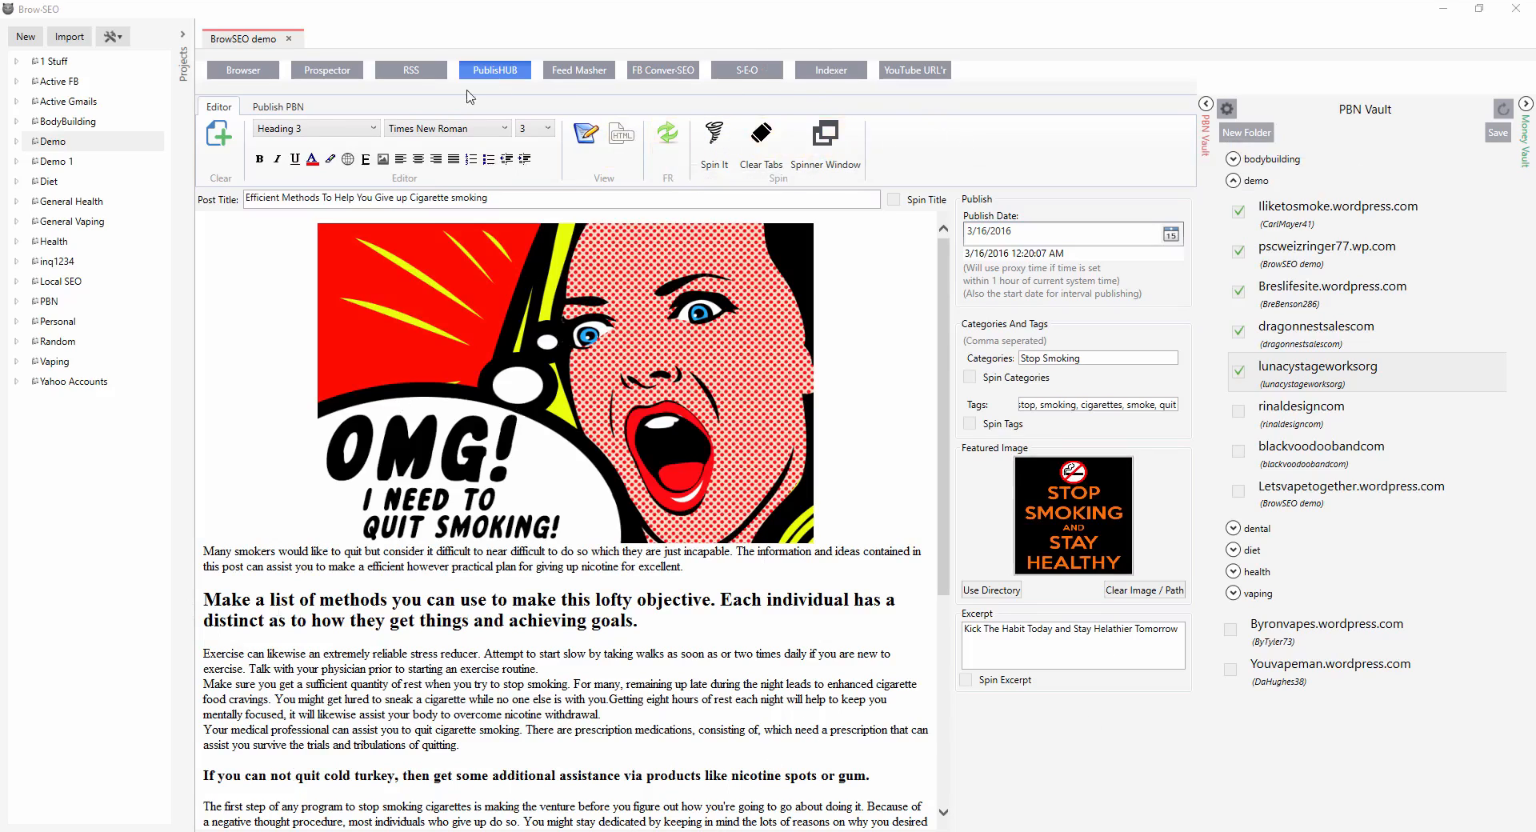
Clear the existing post body, featured image and post title in the editor.
left_click(280, 107)
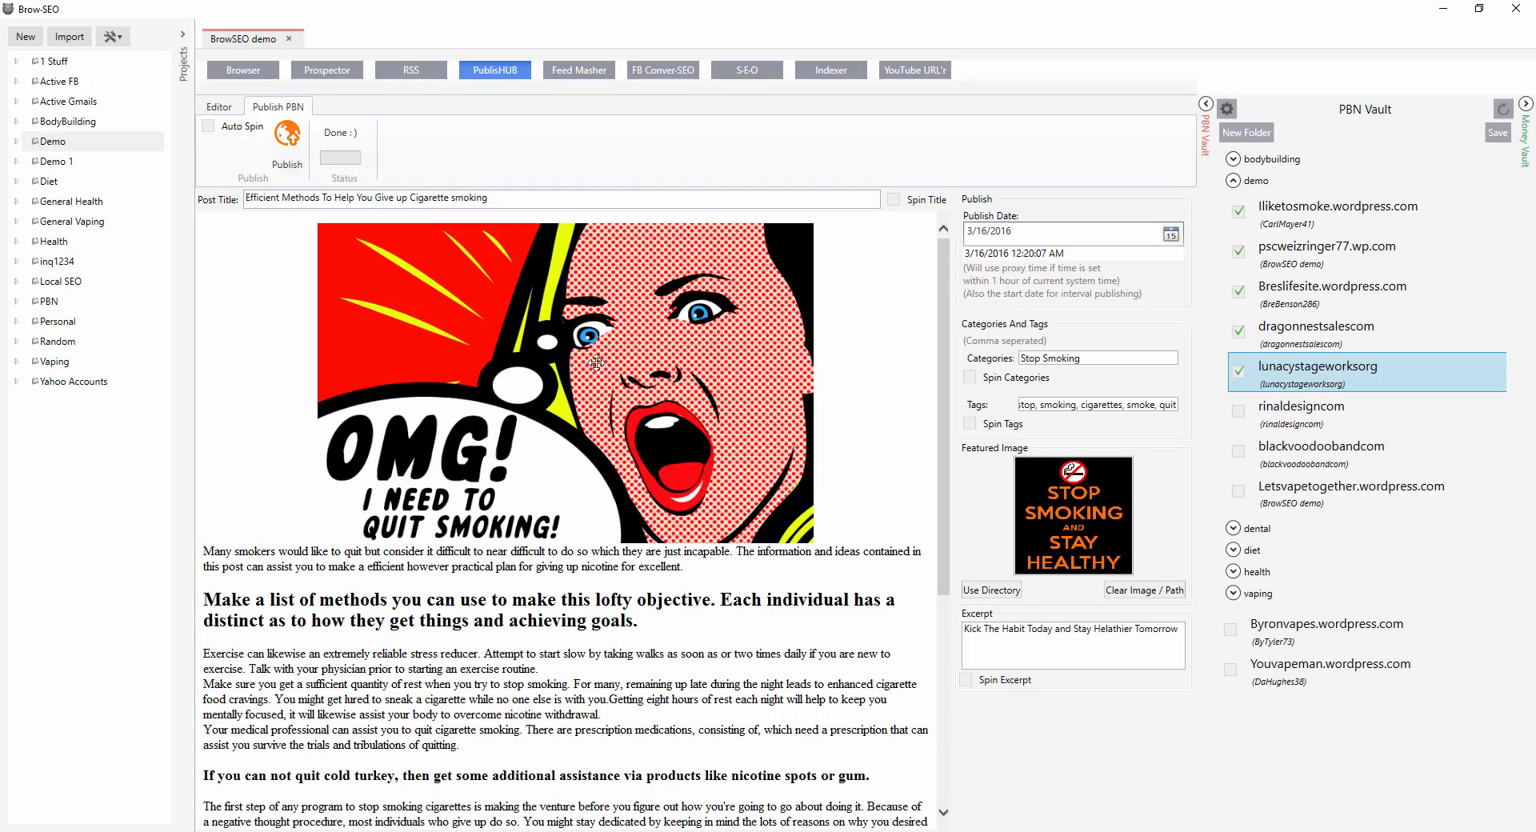
left_click(219, 107)
left_click(218, 136)
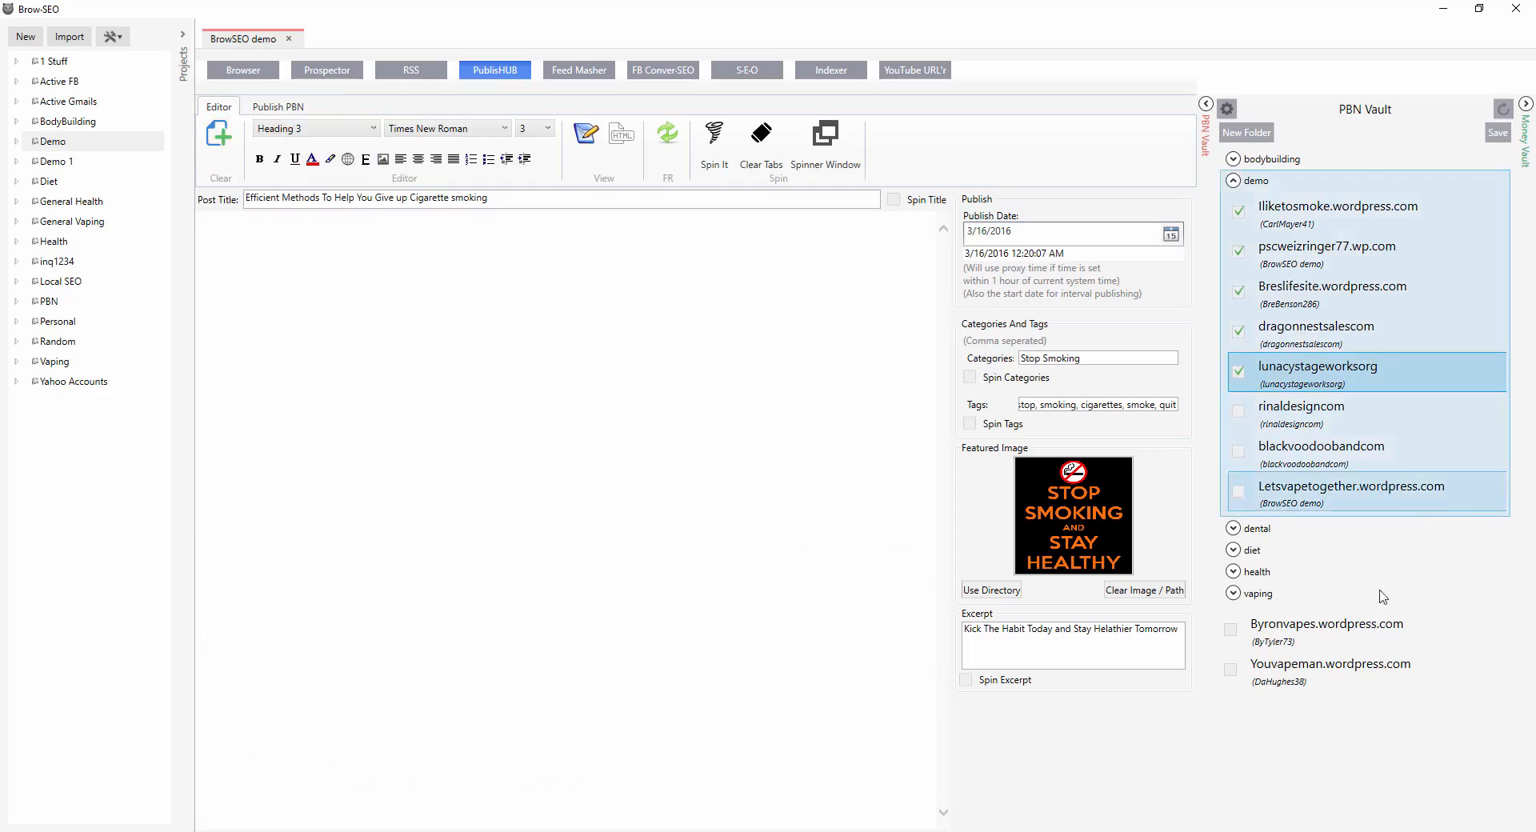
left_click(1116, 592)
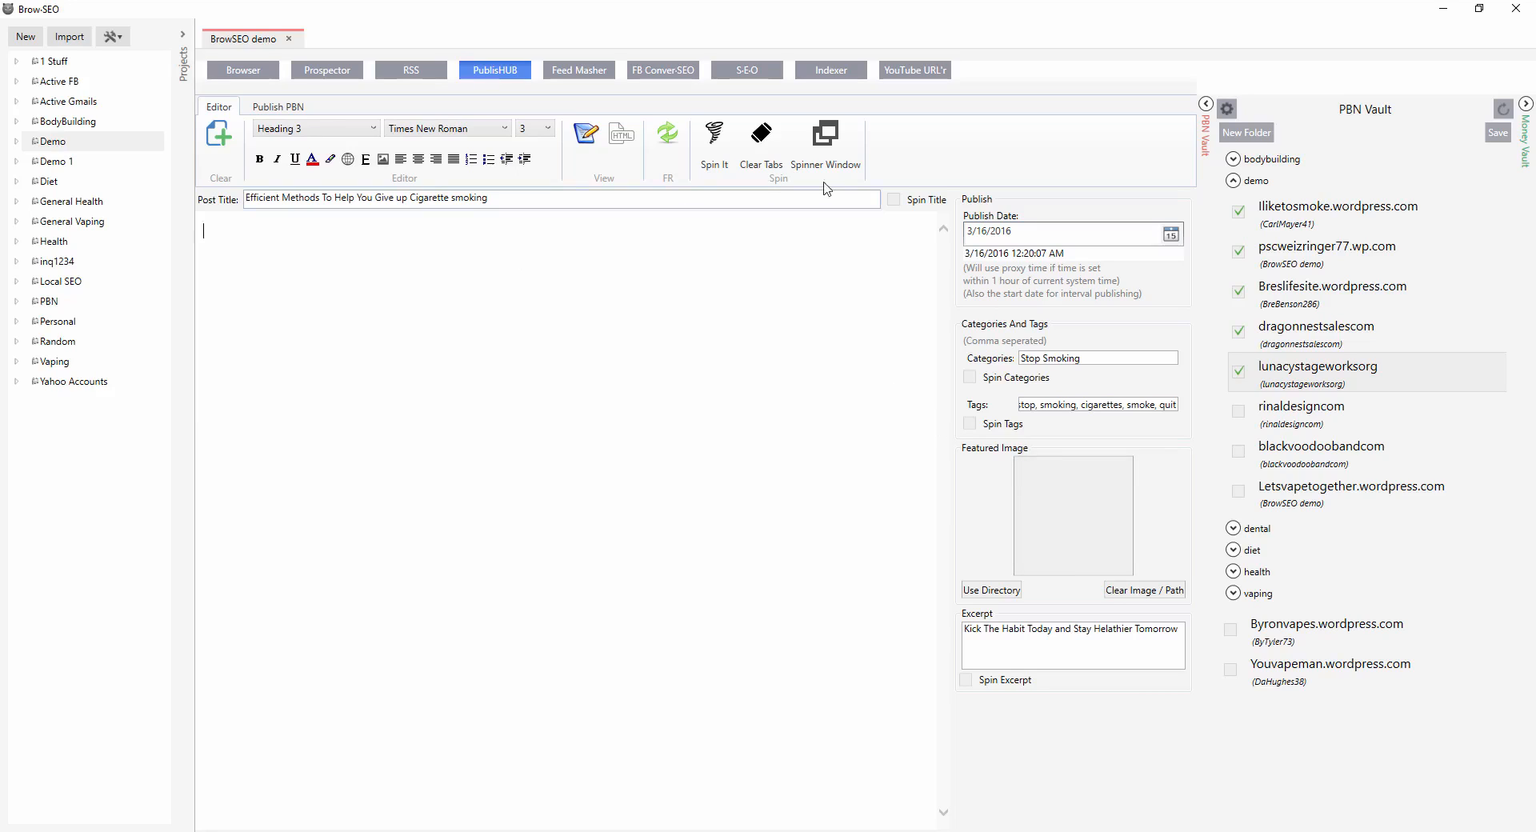
triple_click(765, 195)
key("BackSpace")
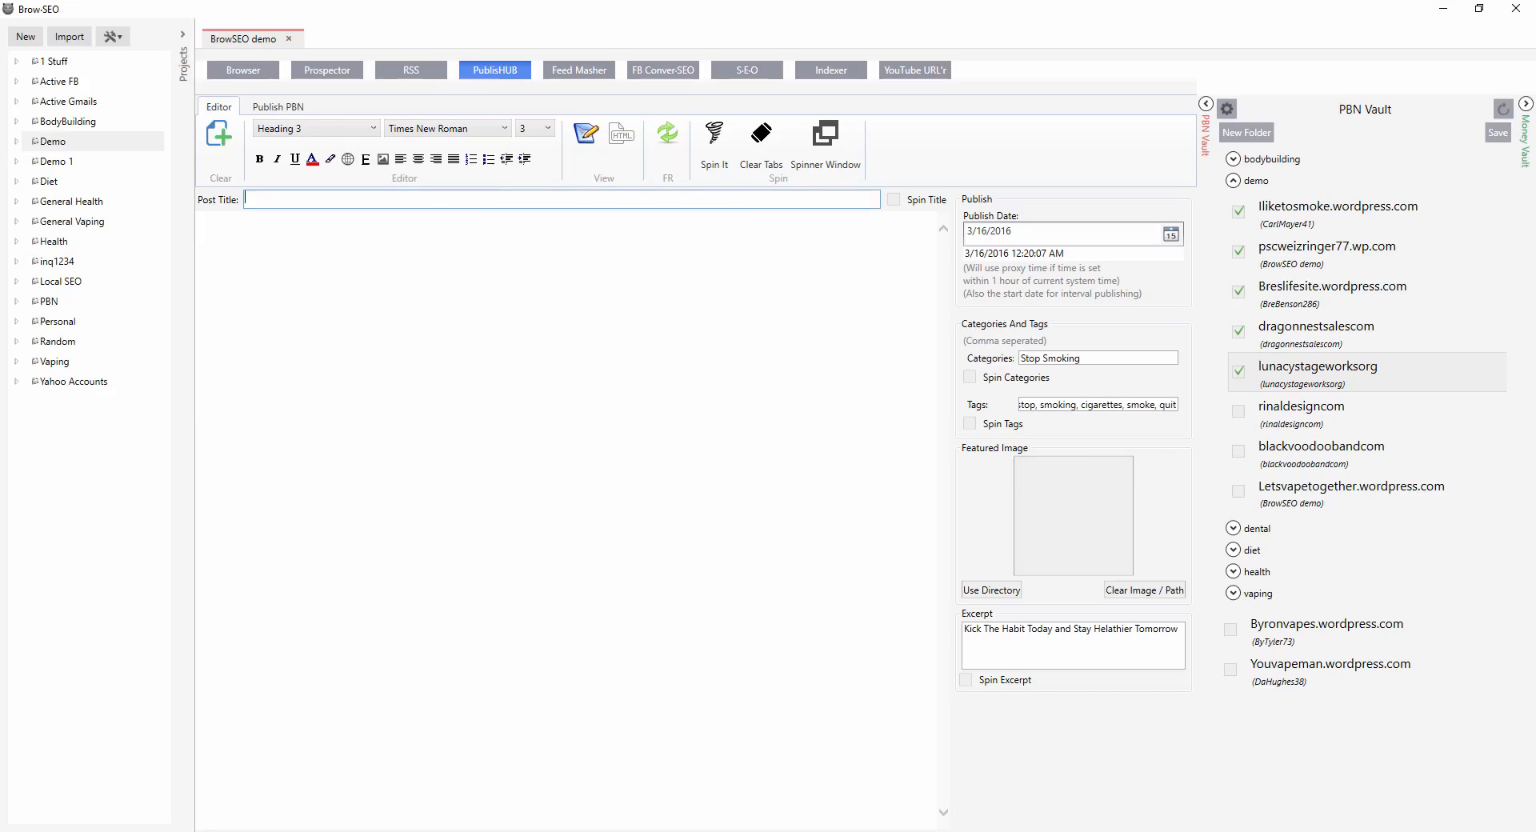
Copy the spintax article from Notepad and paste it into the post body.
left_click(592, 780)
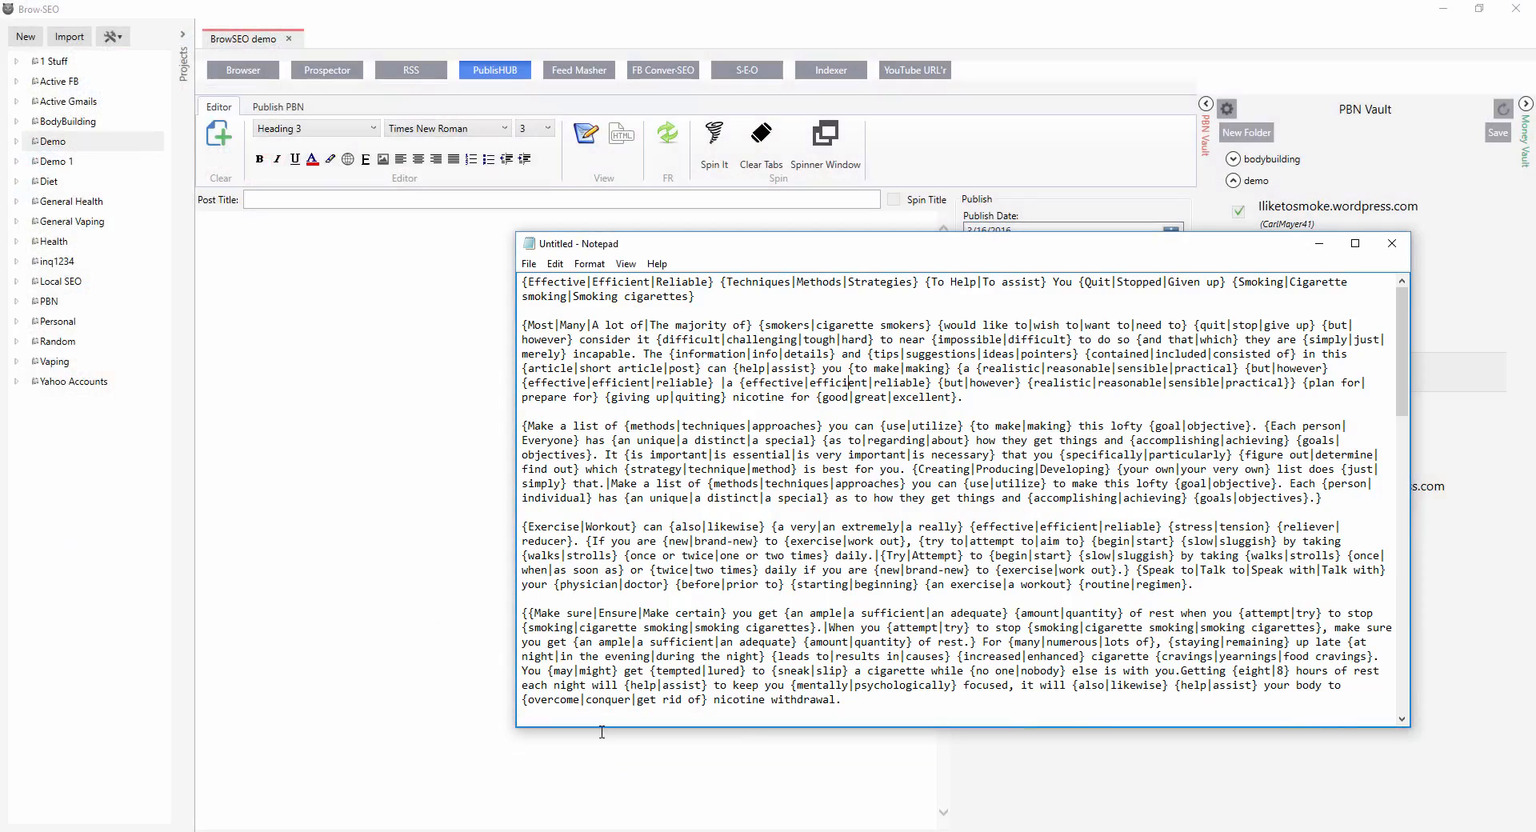
left_click_drag(712, 295, 319, 198)
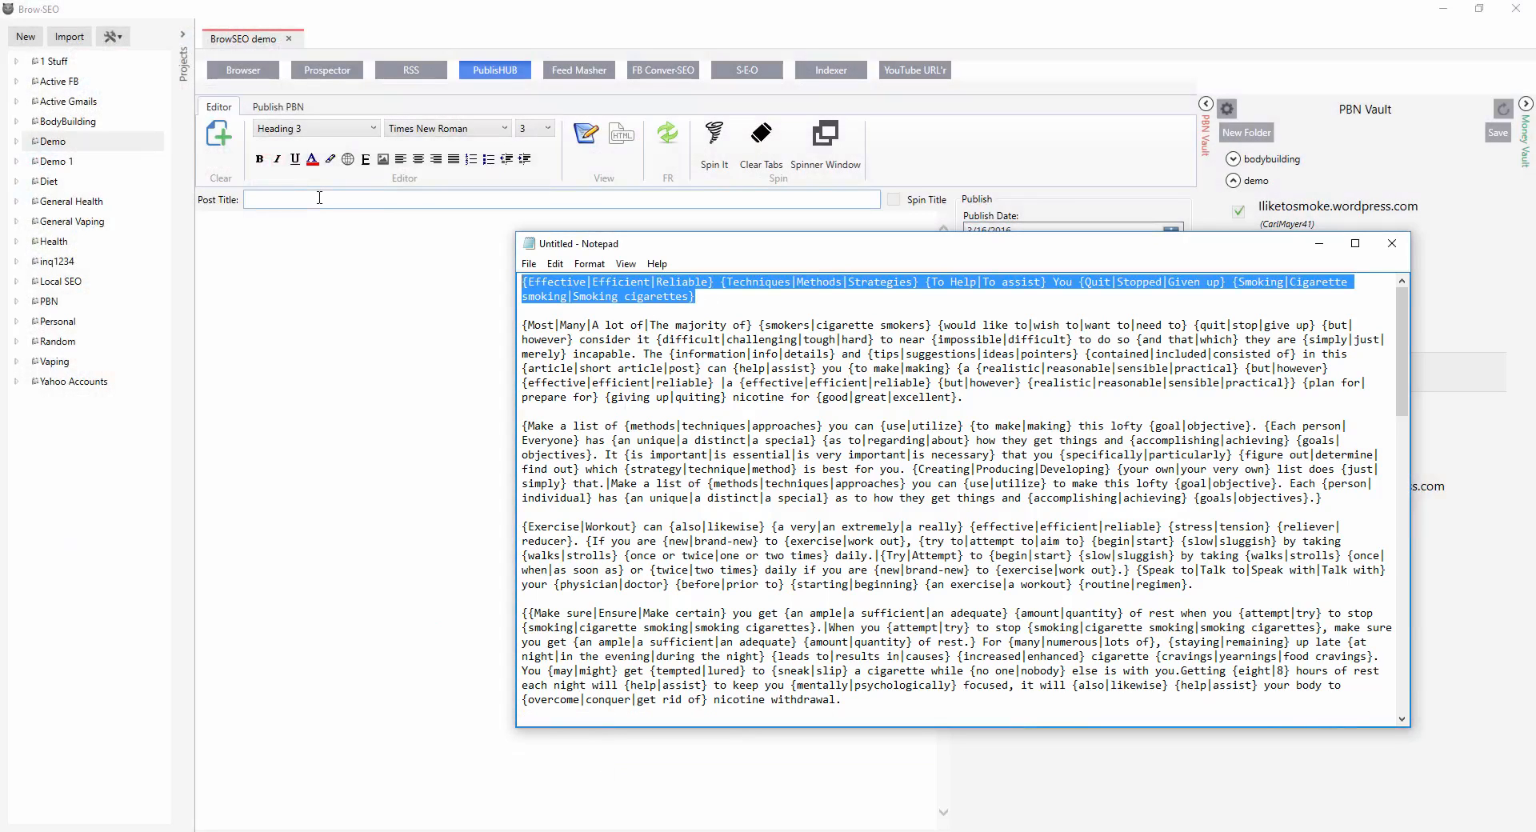
key("ctrl+a")
key("ctrl+c")
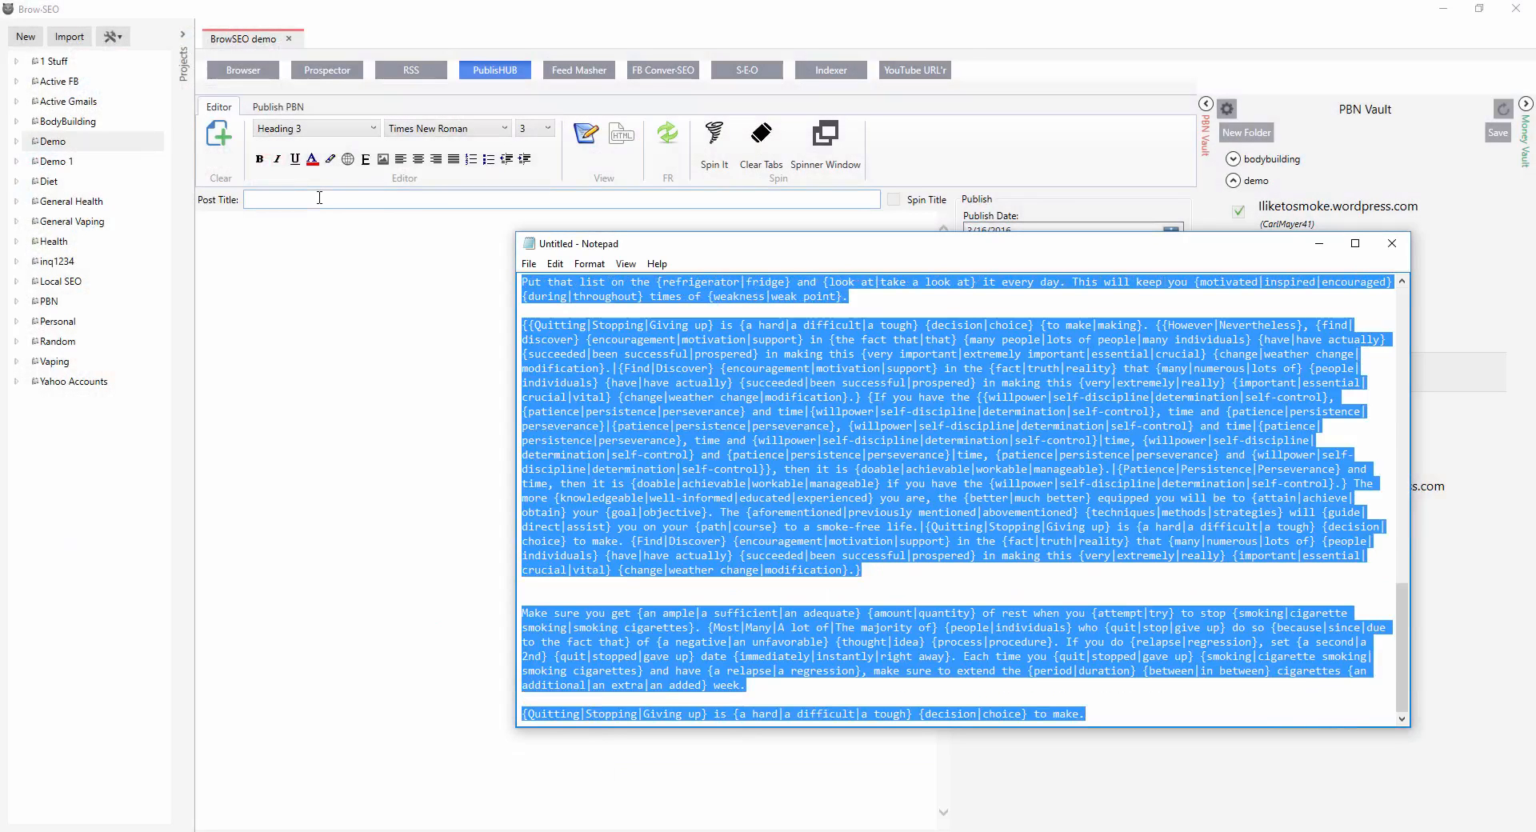
left_click(266, 282)
key("ctrl+v")
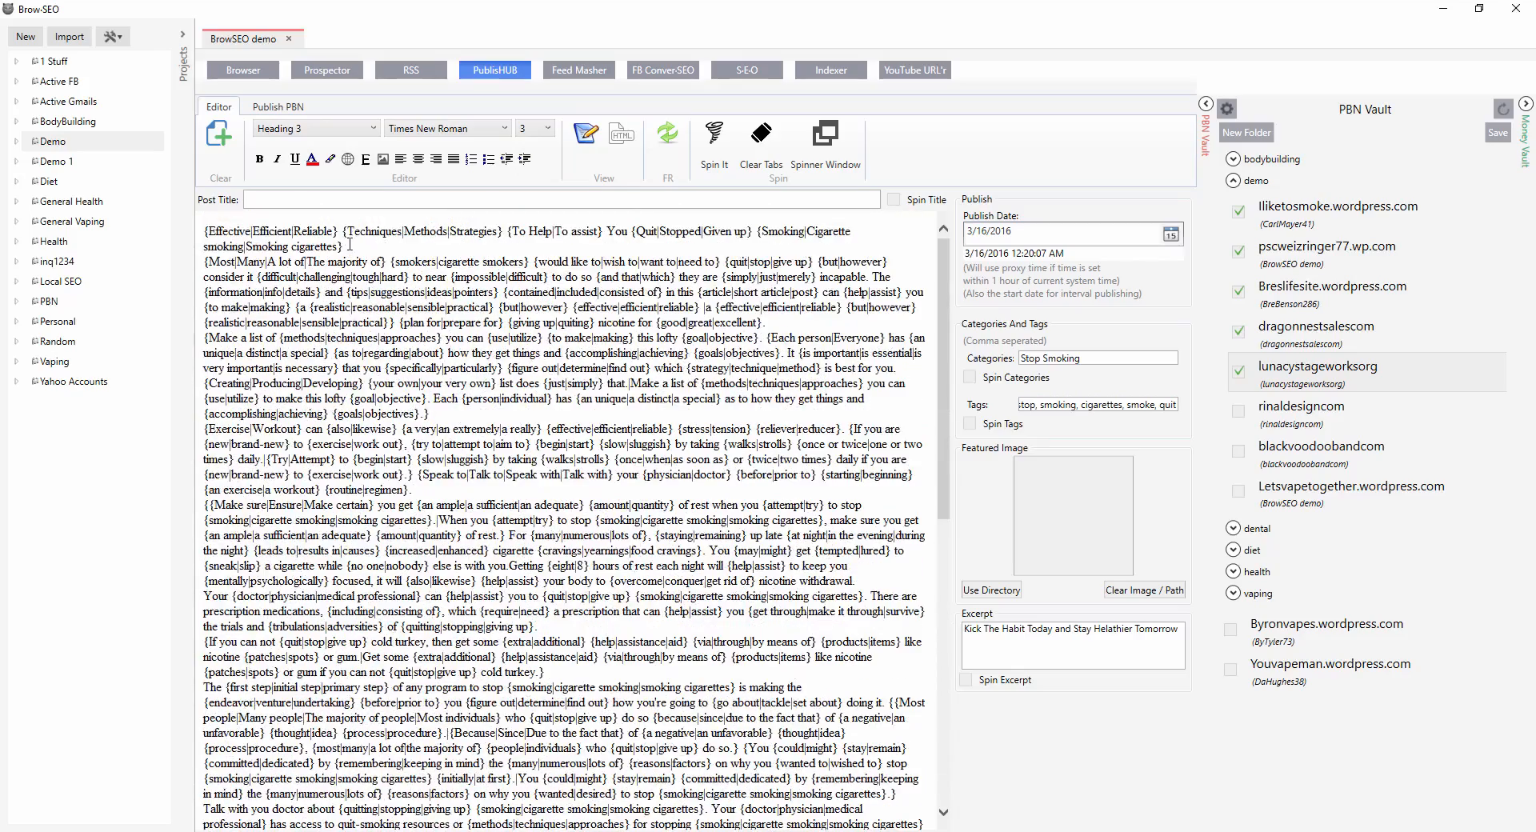
Move the spintax title line from the body into the Post Title field and enable Spin Title.
left_click_drag(350, 246, 51, 189)
key("ctrl+x")
left_click(268, 199)
key("ctrl+v")
left_click(893, 200)
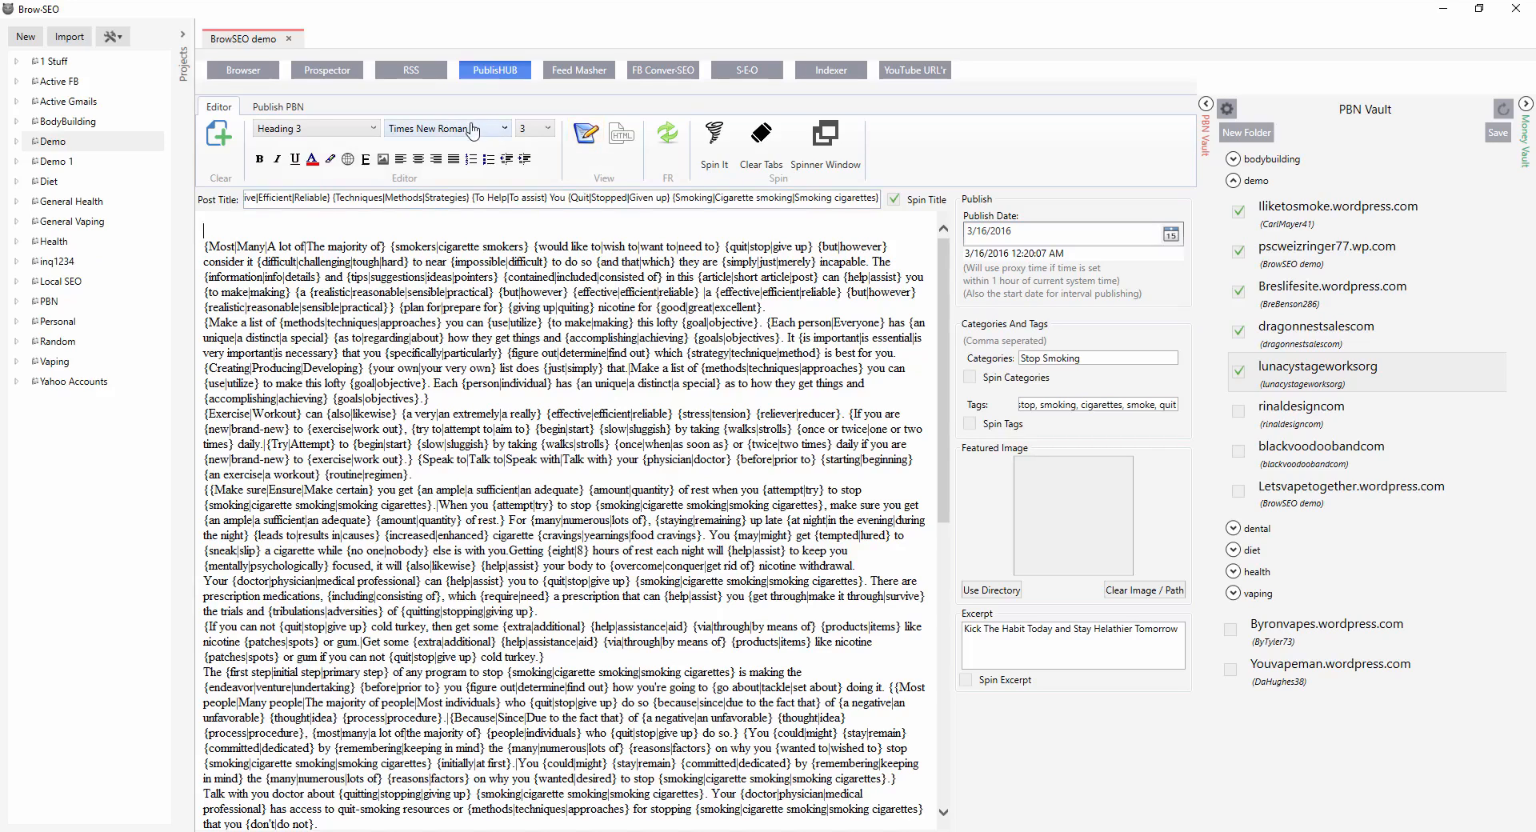
Insert the 'chaned smoker' image from the Stop Smoking folder at the top of the post body.
left_click(384, 160)
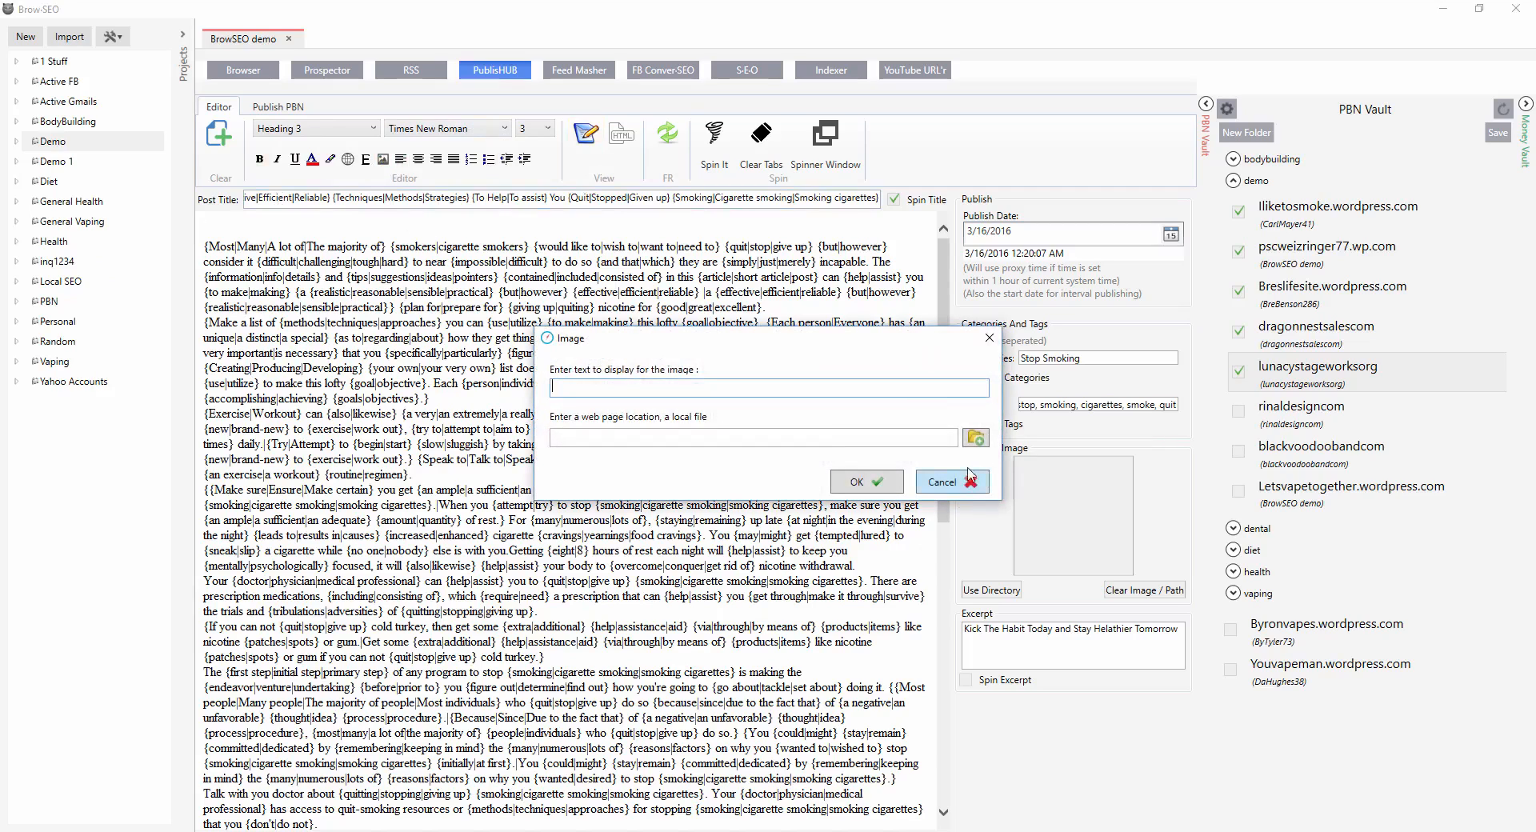
left_click(976, 437)
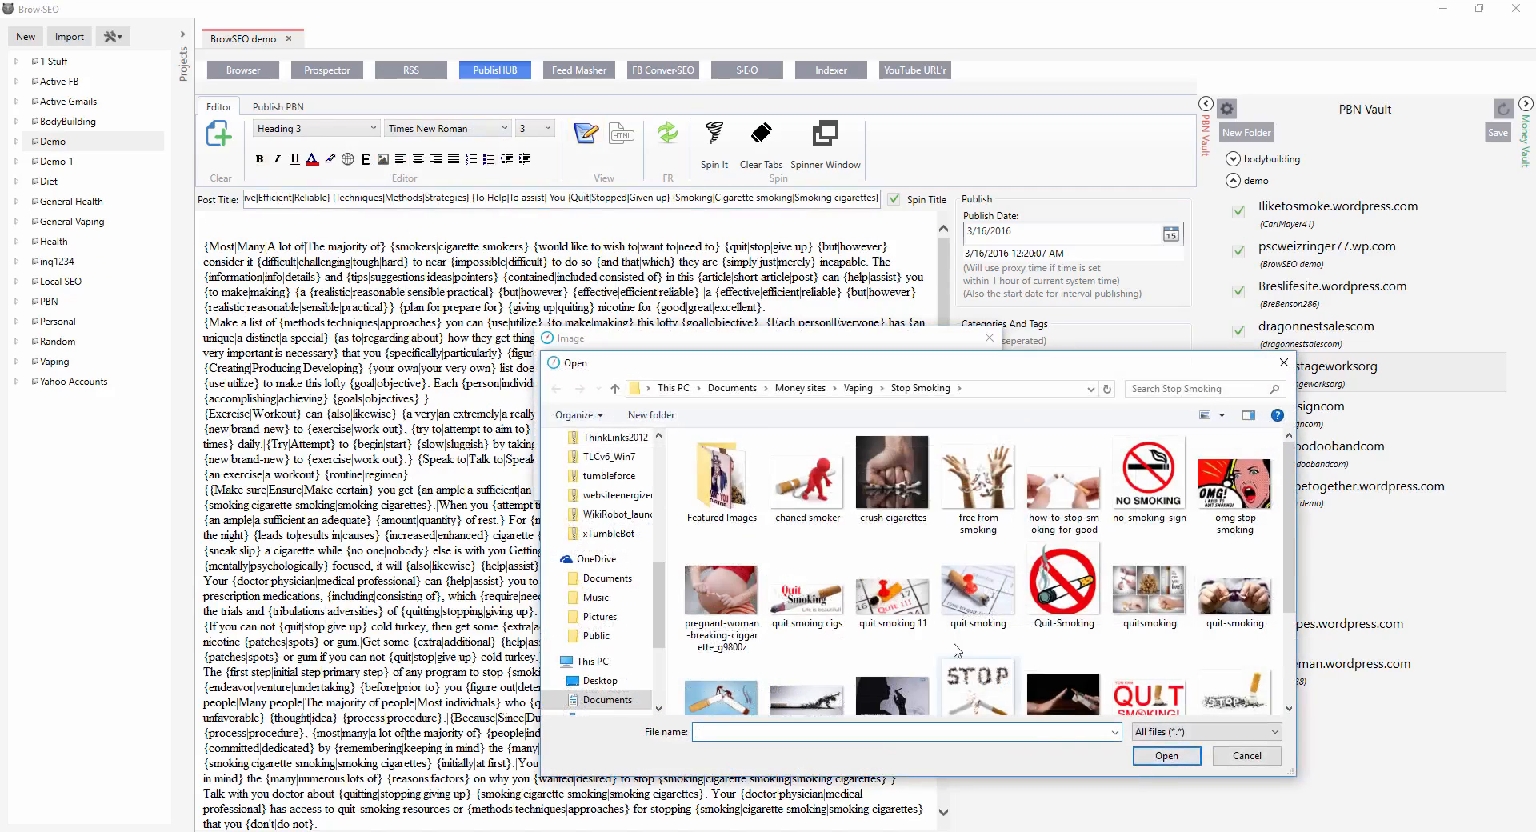
double_click(810, 490)
left_click(864, 482)
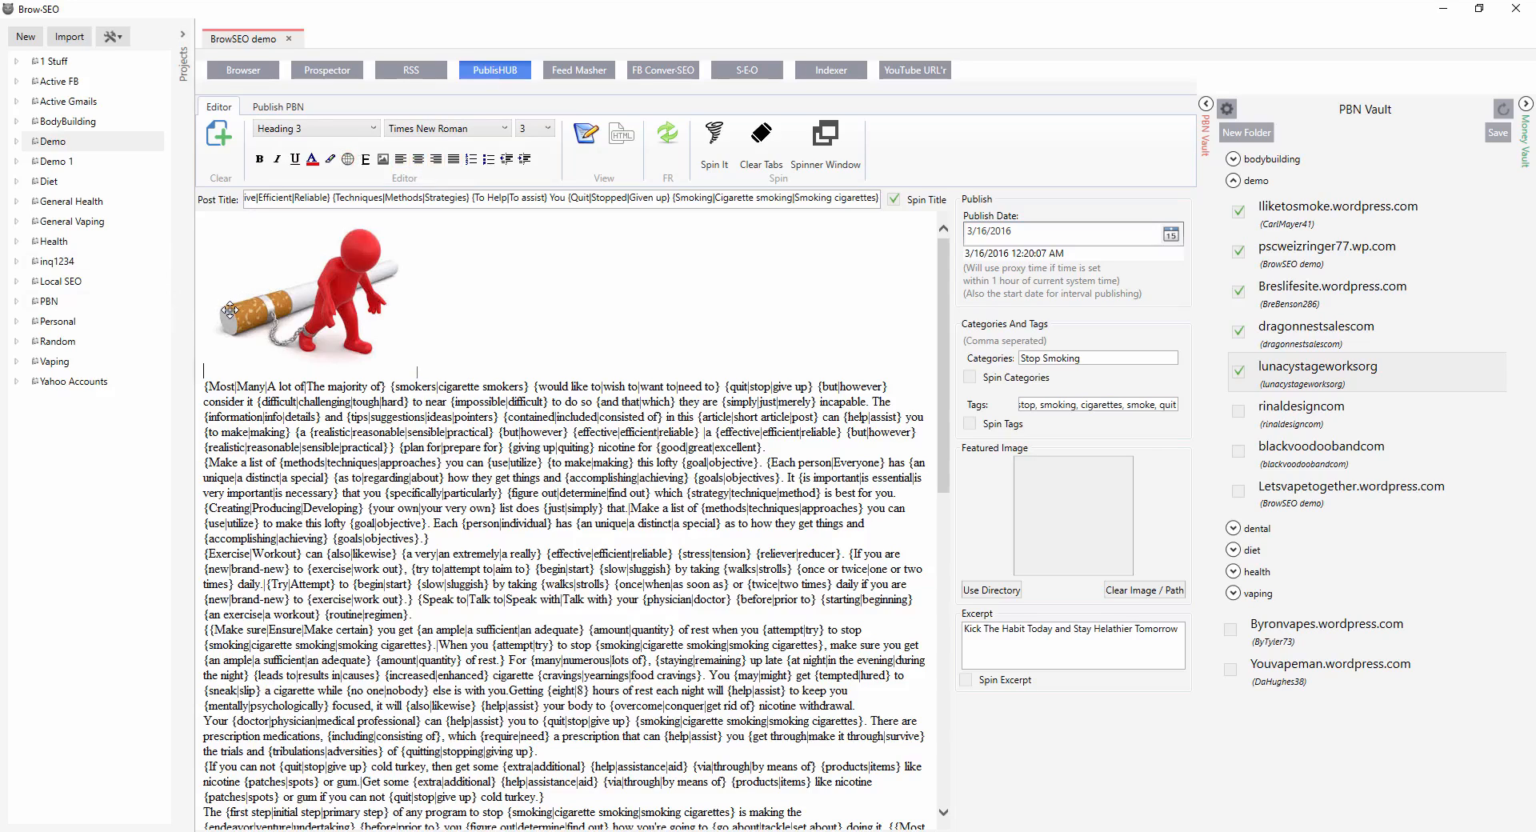
Type an opening spin brace and insert the 'crush cigarettes' image after the first image.
type("{")
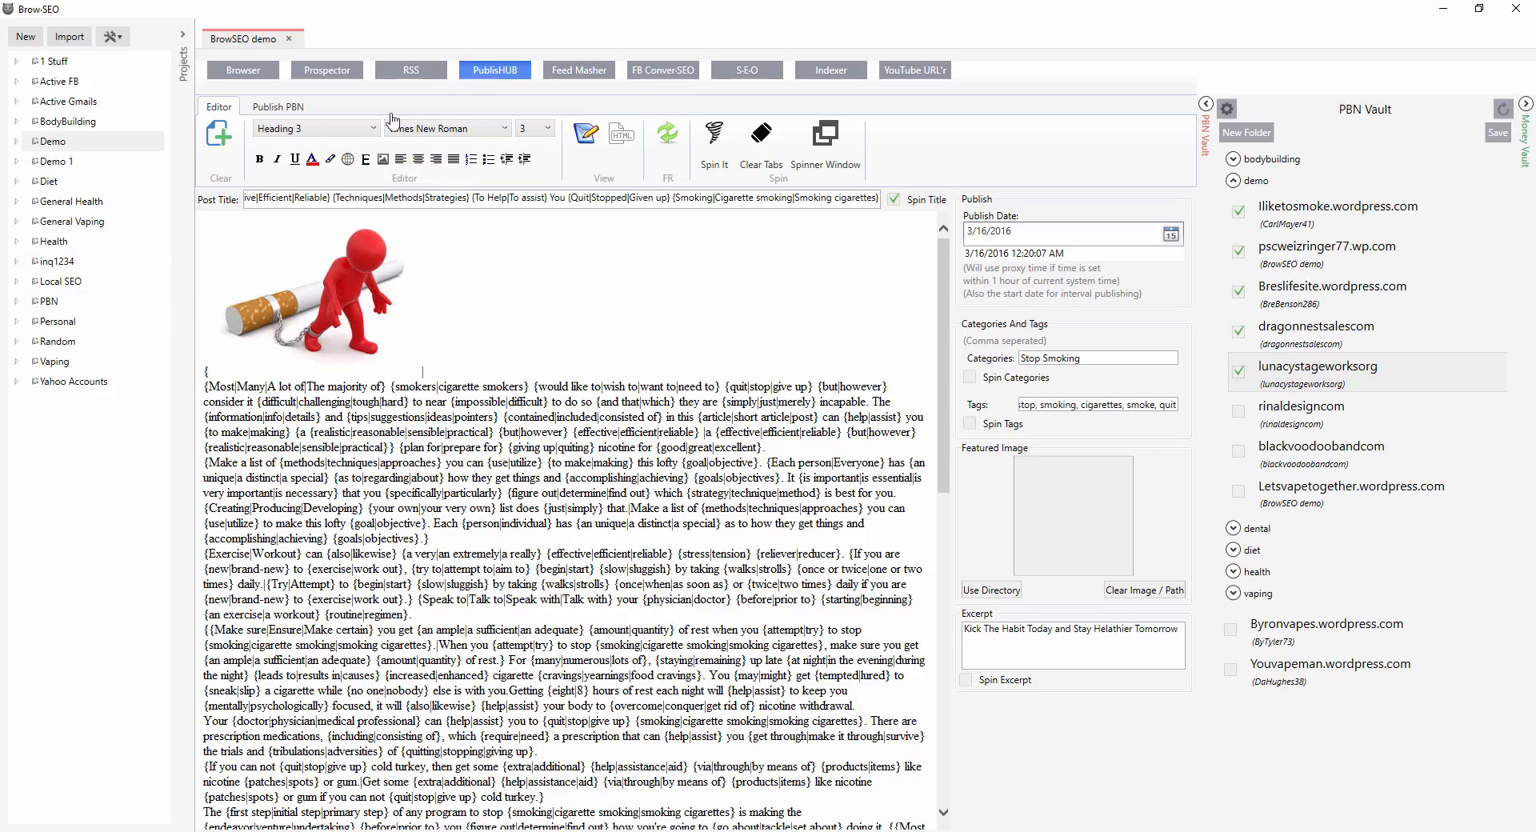
left_click(381, 159)
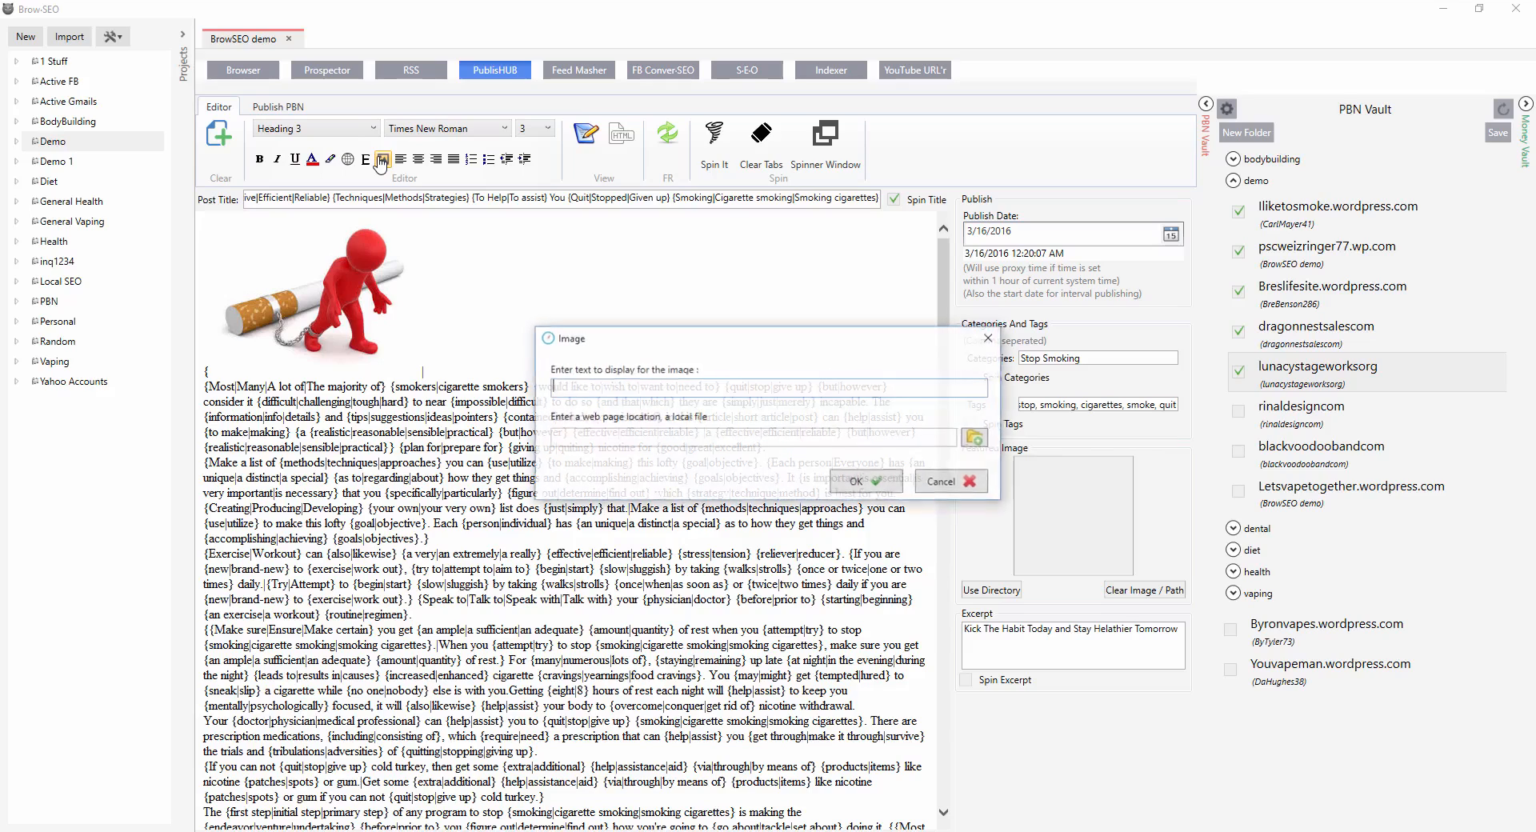
left_click(977, 438)
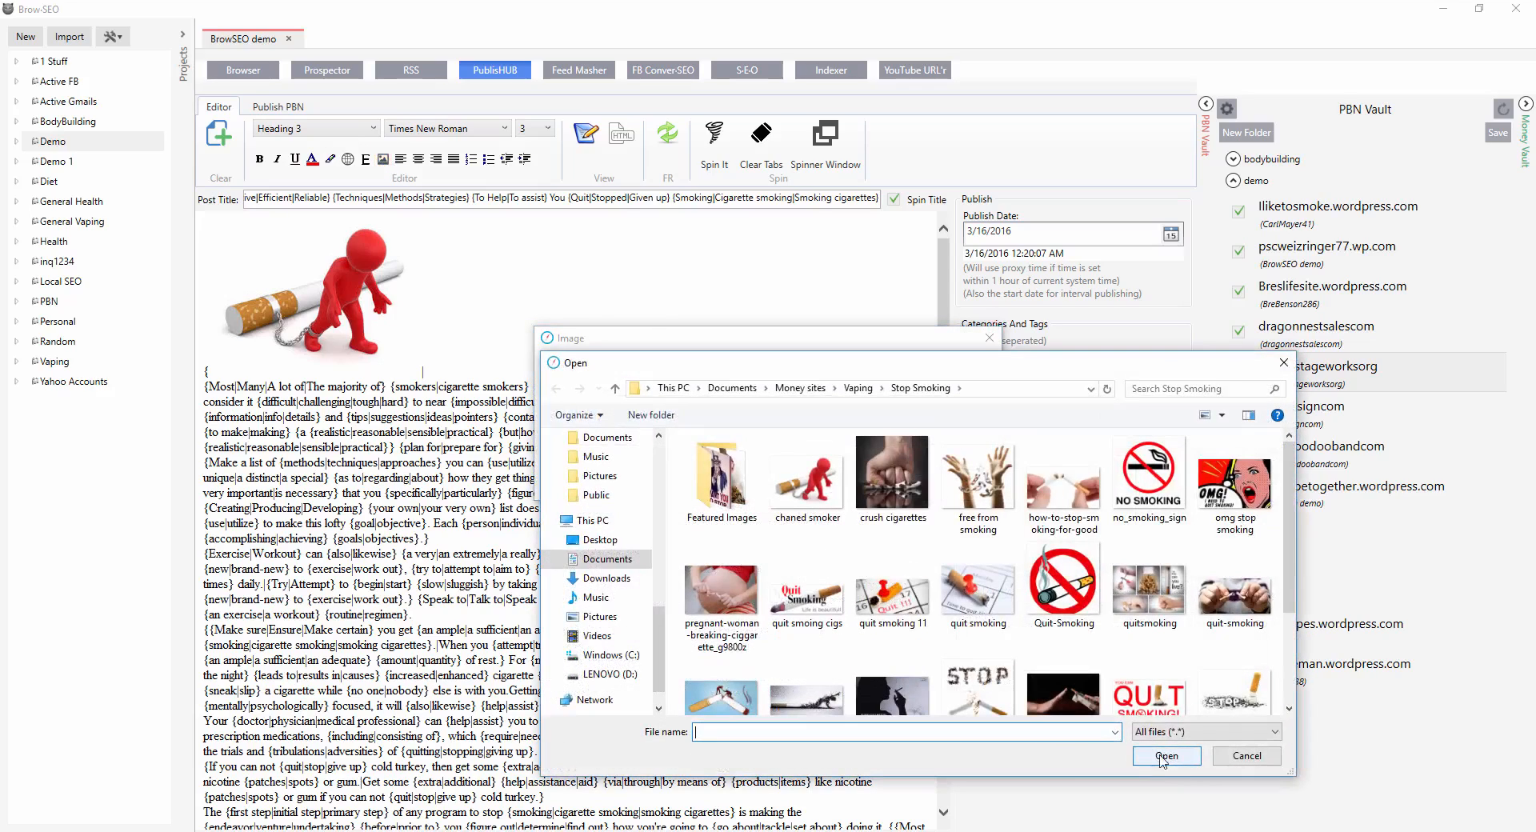
double_click(886, 486)
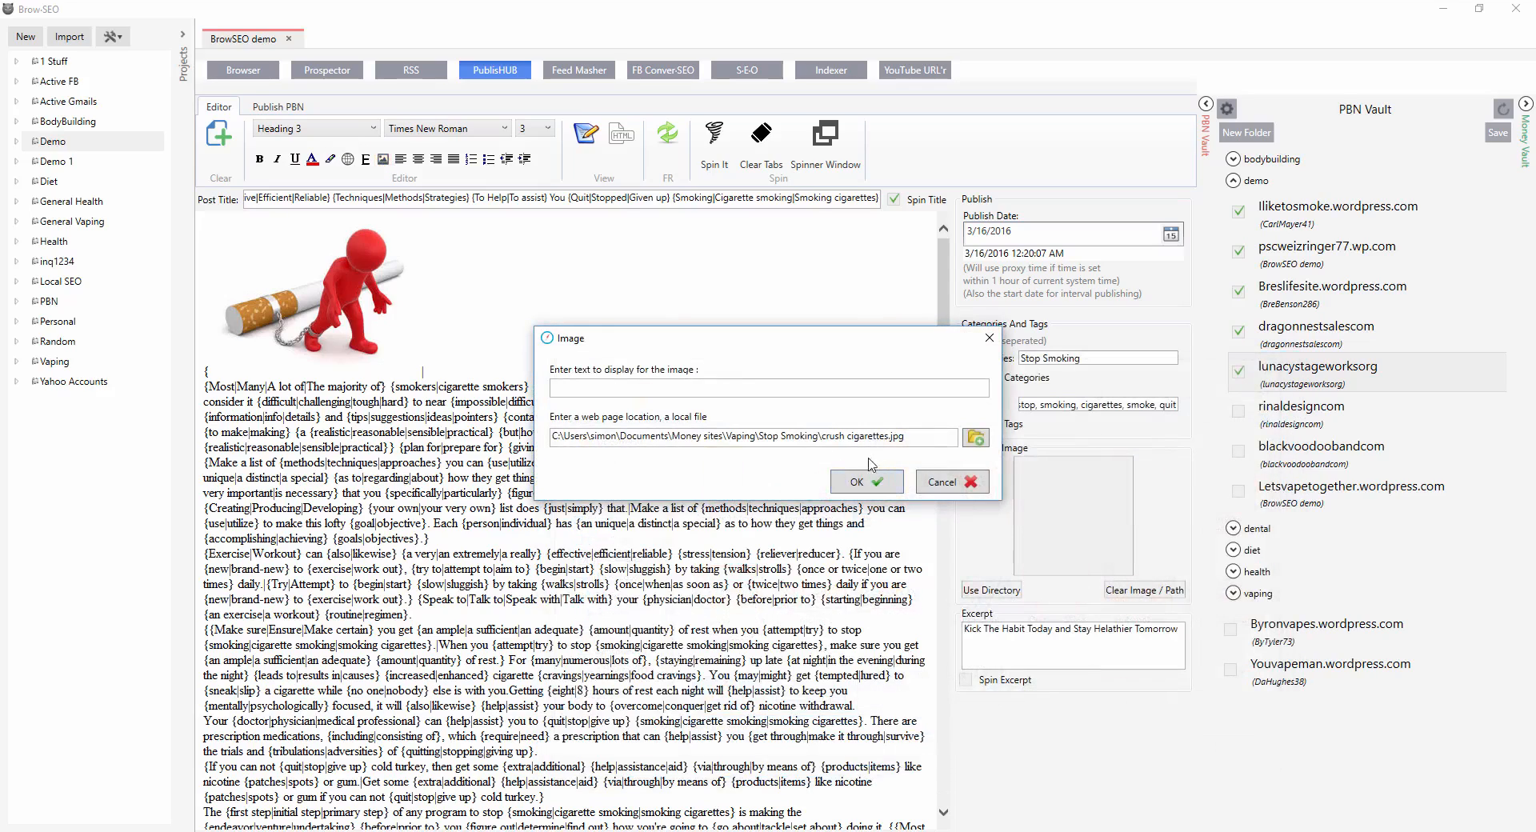
left_click(877, 488)
left_click(760, 355)
left_click_drag(826, 221, 725, 330)
left_click(770, 487)
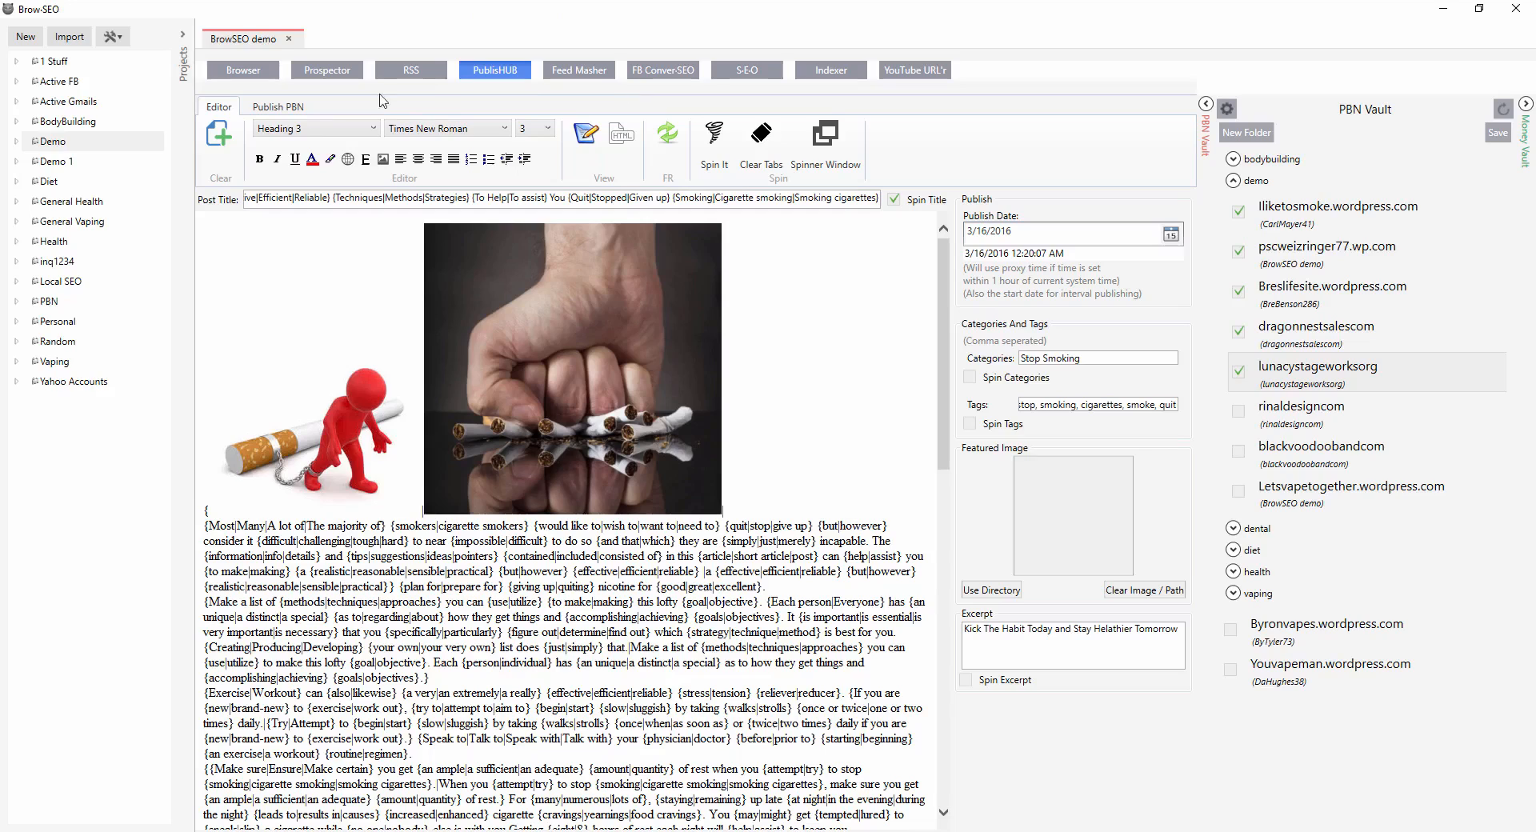
Insert the 'free from smoking' image and resize it slightly smaller.
left_click(383, 159)
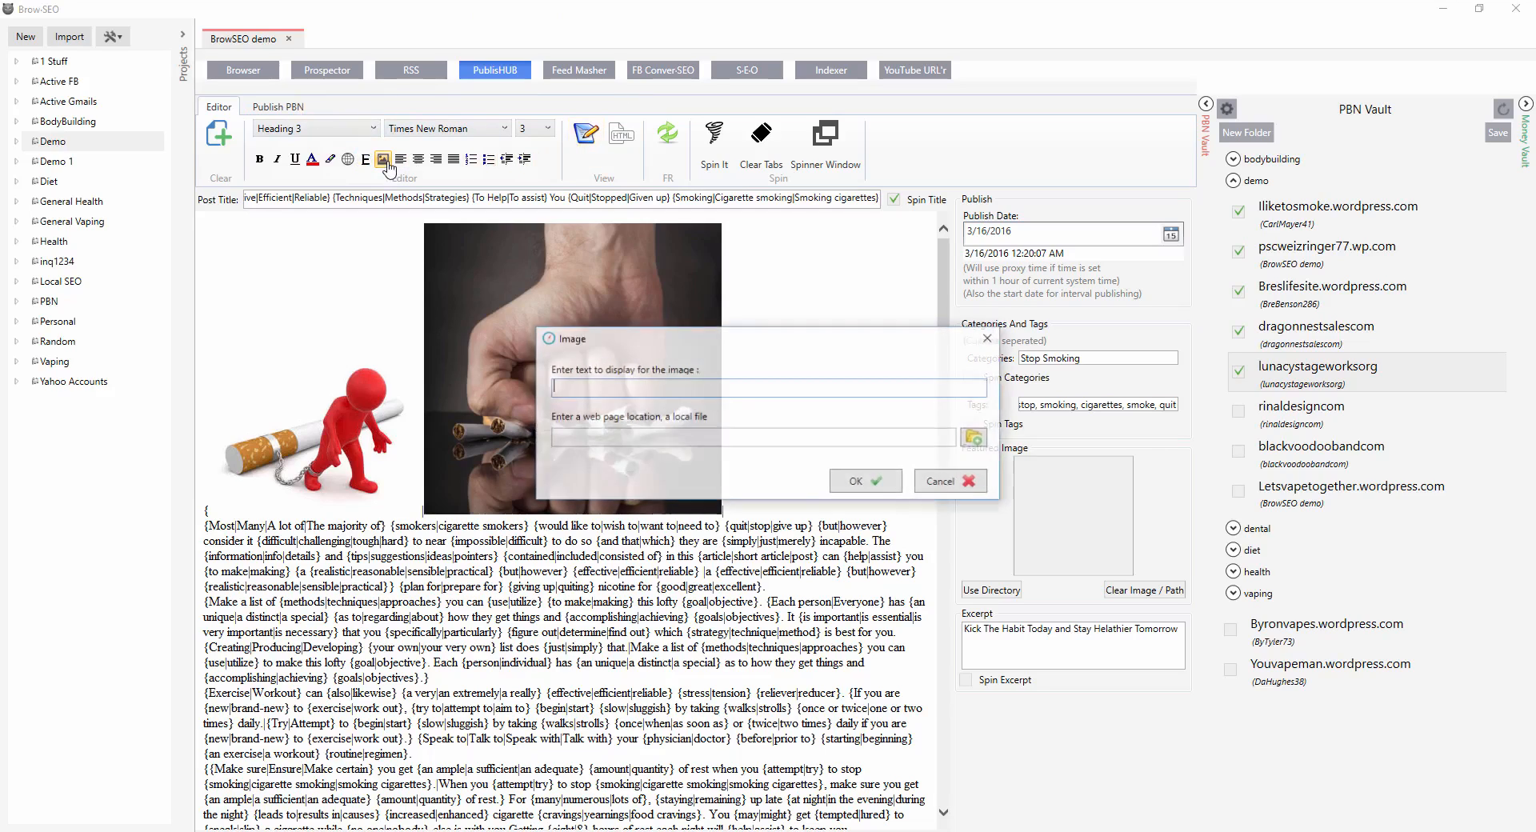
left_click(977, 437)
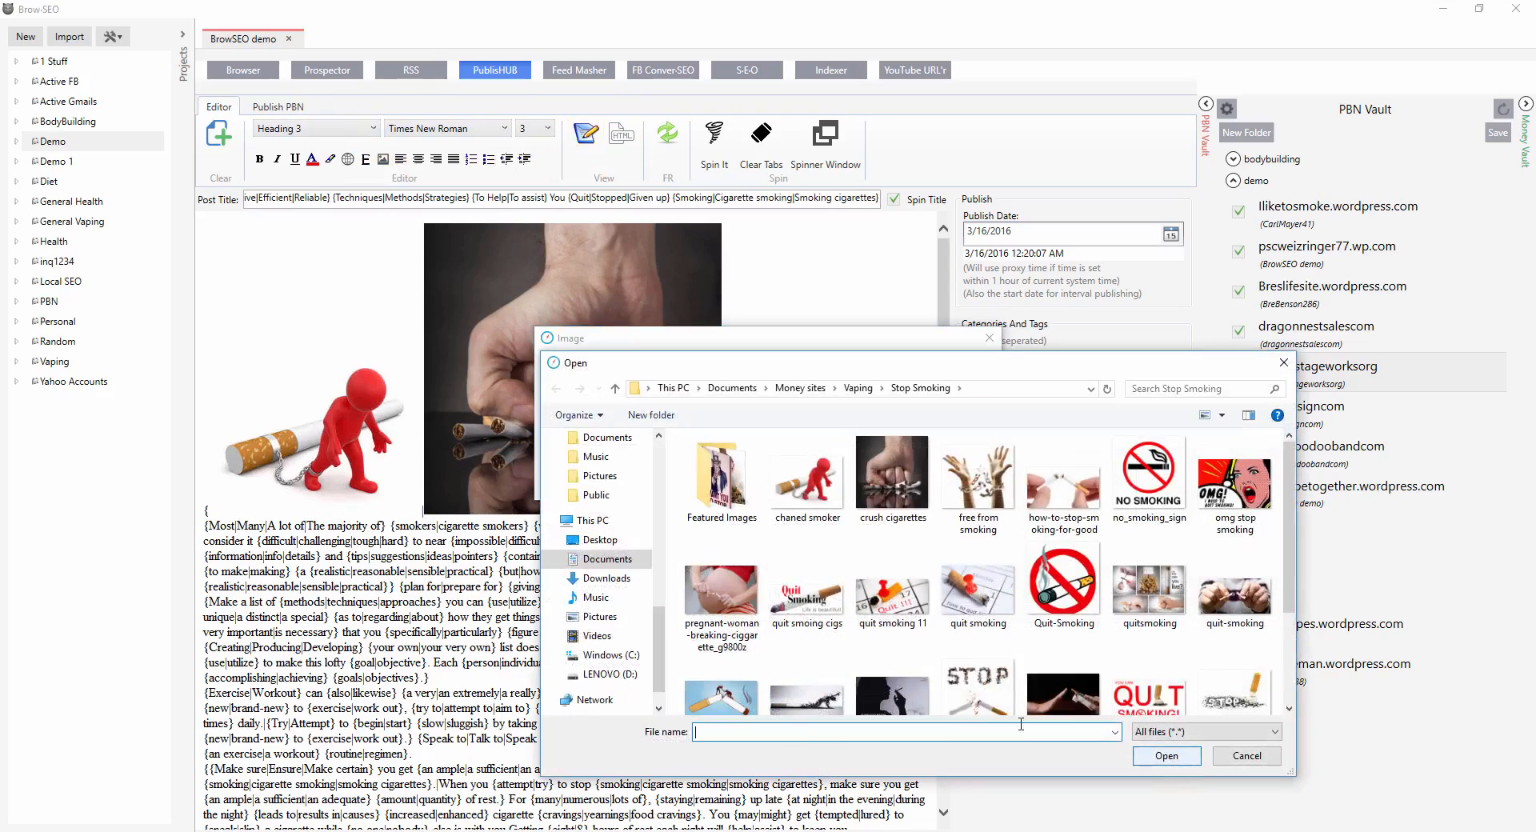
double_click(966, 482)
left_click(888, 482)
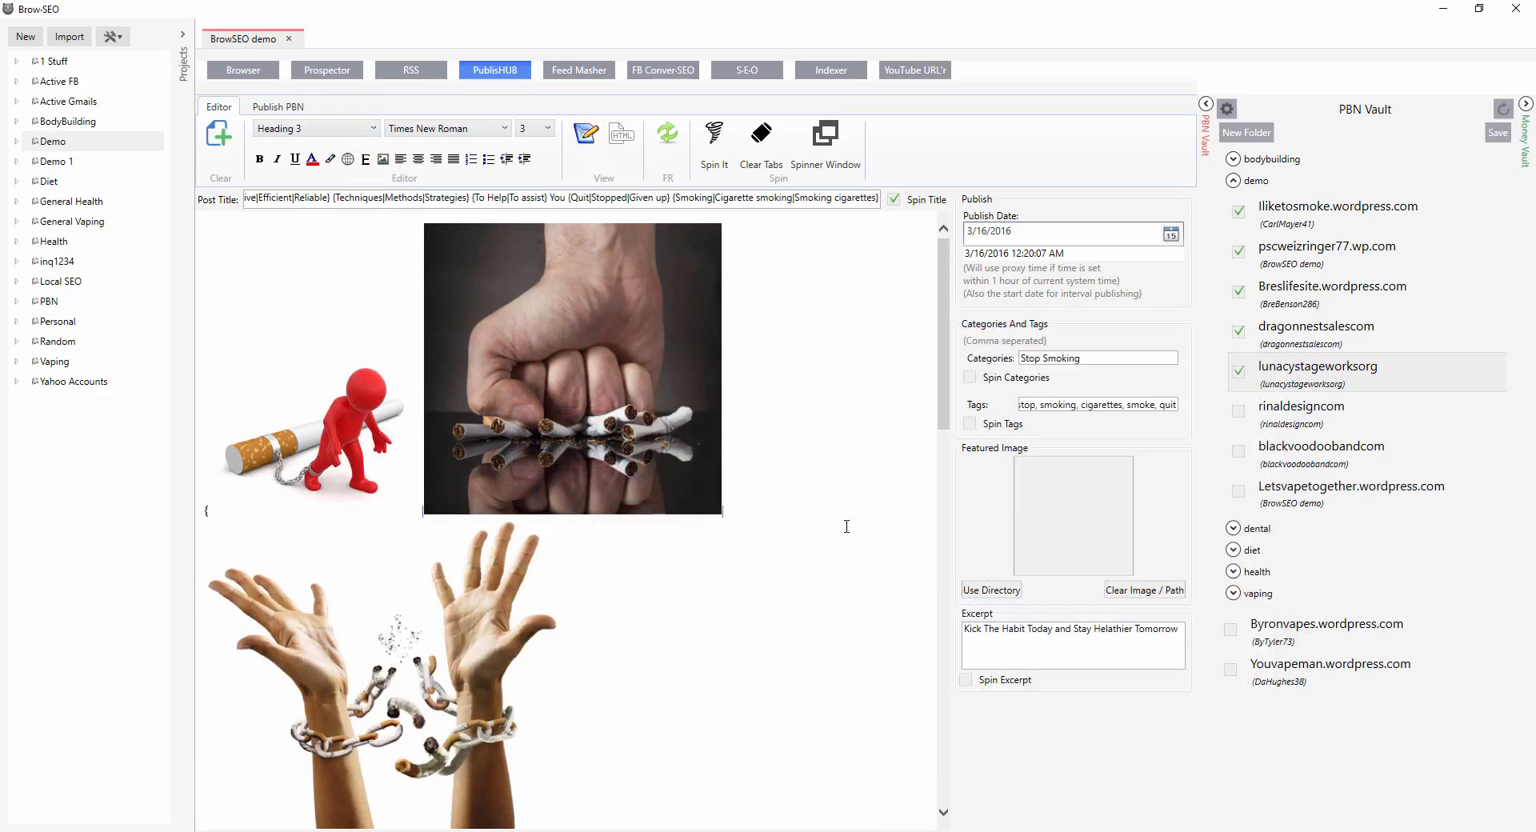
left_click(476, 592)
left_click_drag(560, 516, 521, 544)
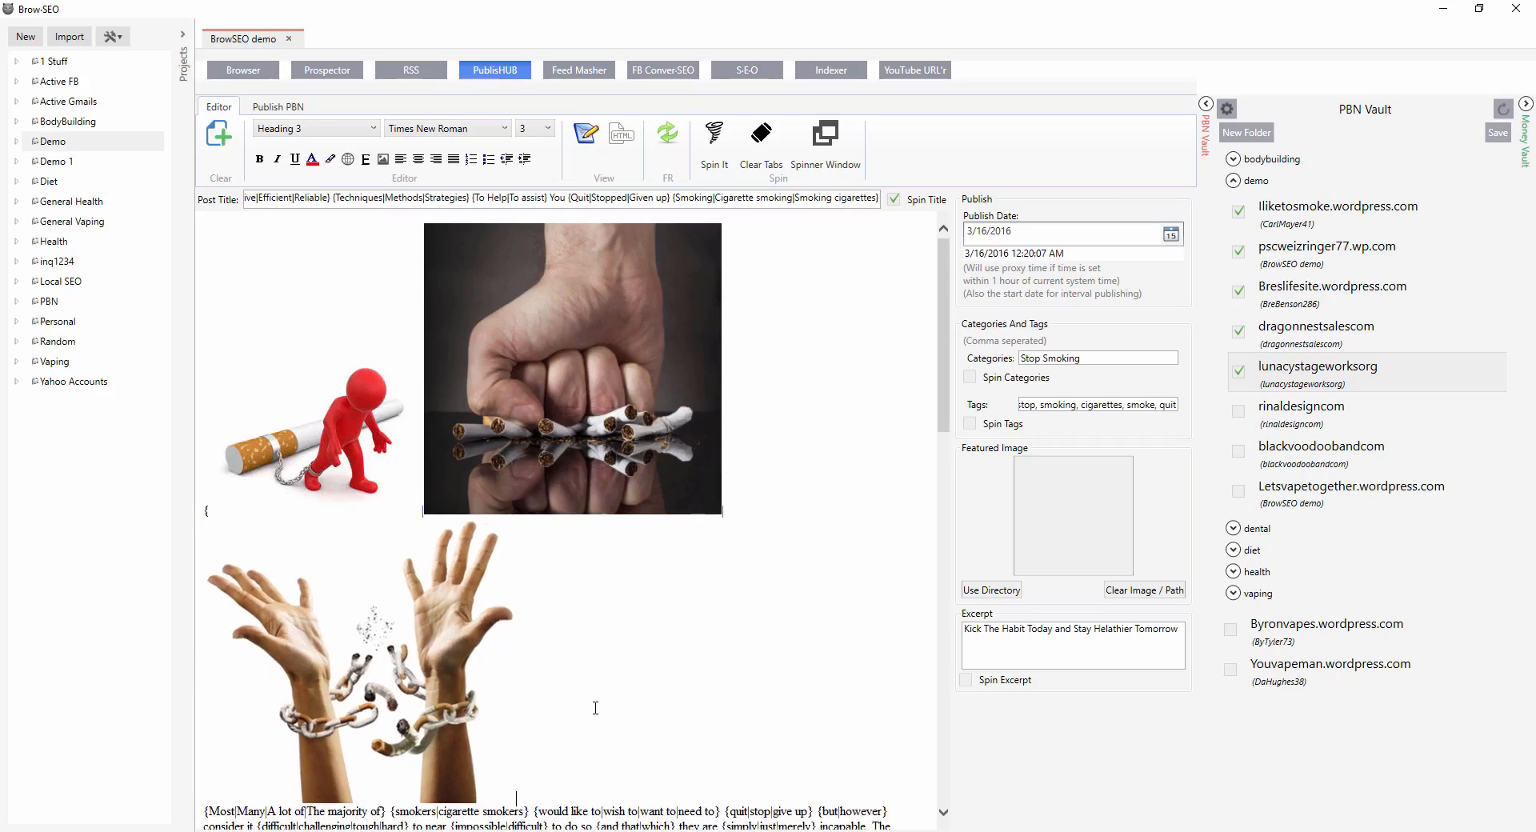
Type a | spin separator and insert the 'how-to-stop-smoking-for-good' image.
type("|")
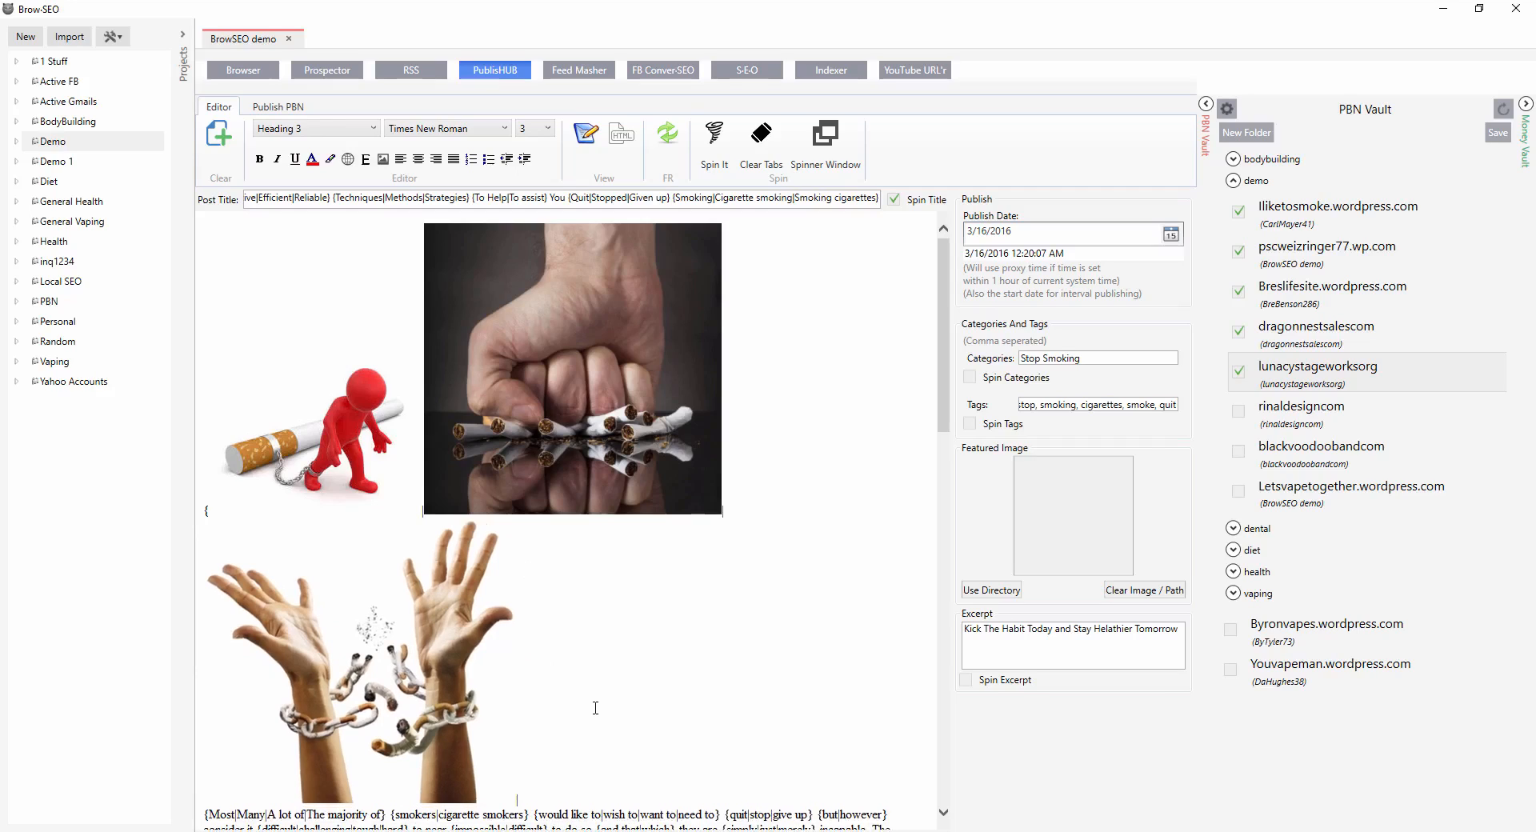
left_click(383, 159)
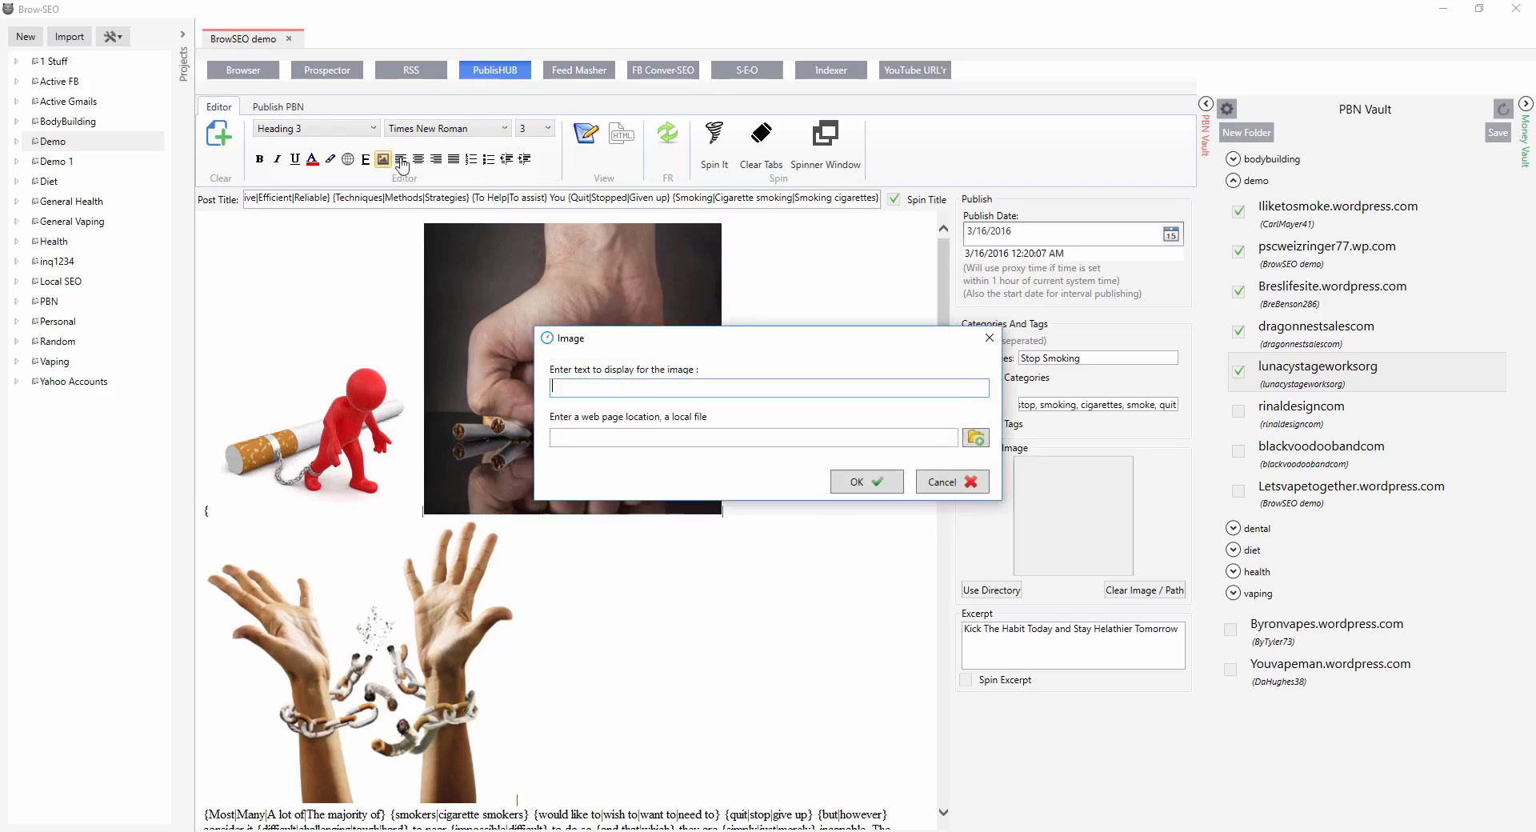
left_click(976, 439)
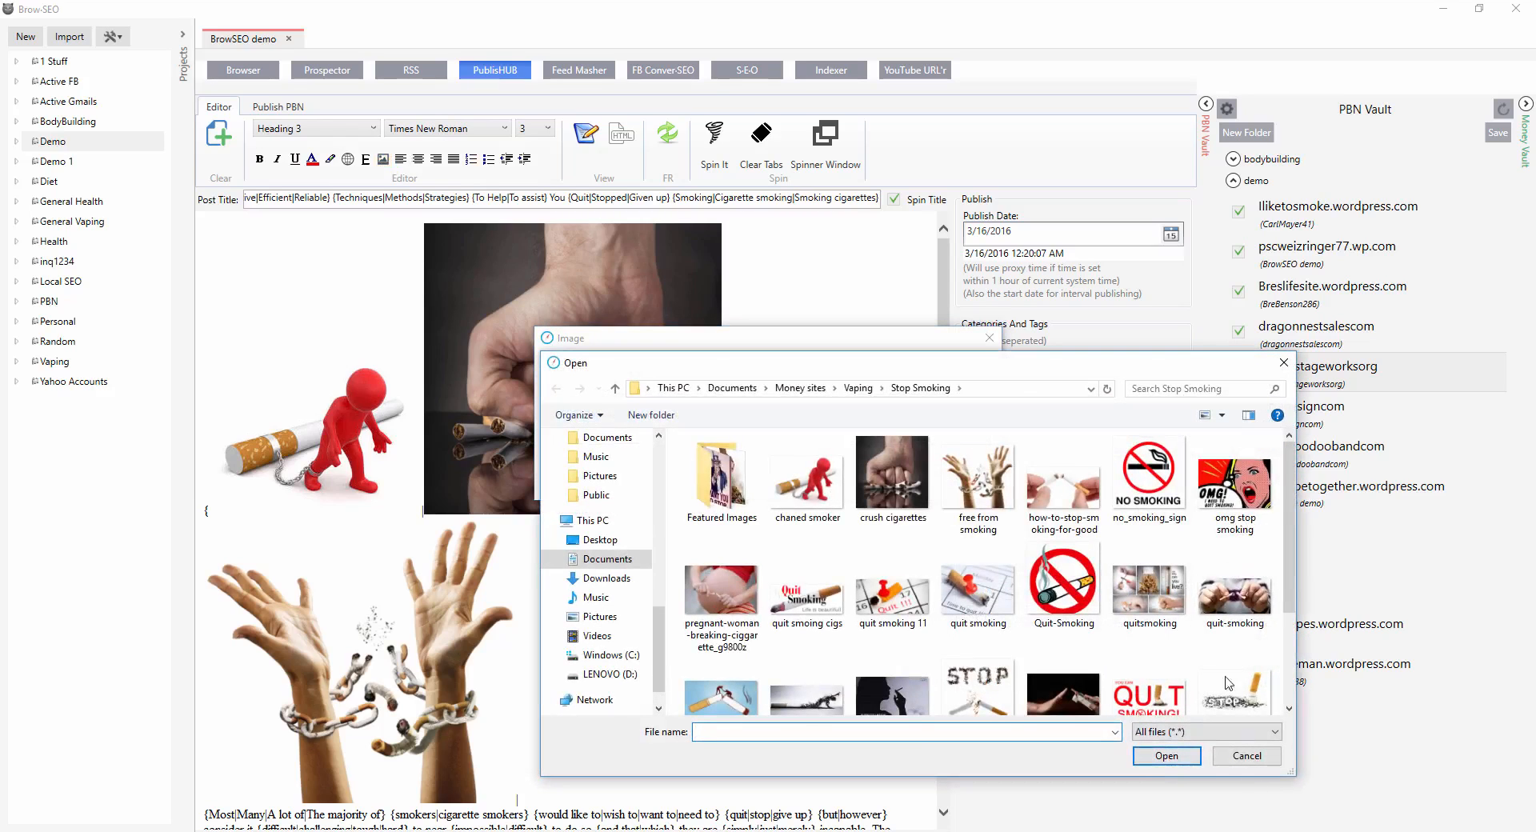
double_click(1065, 496)
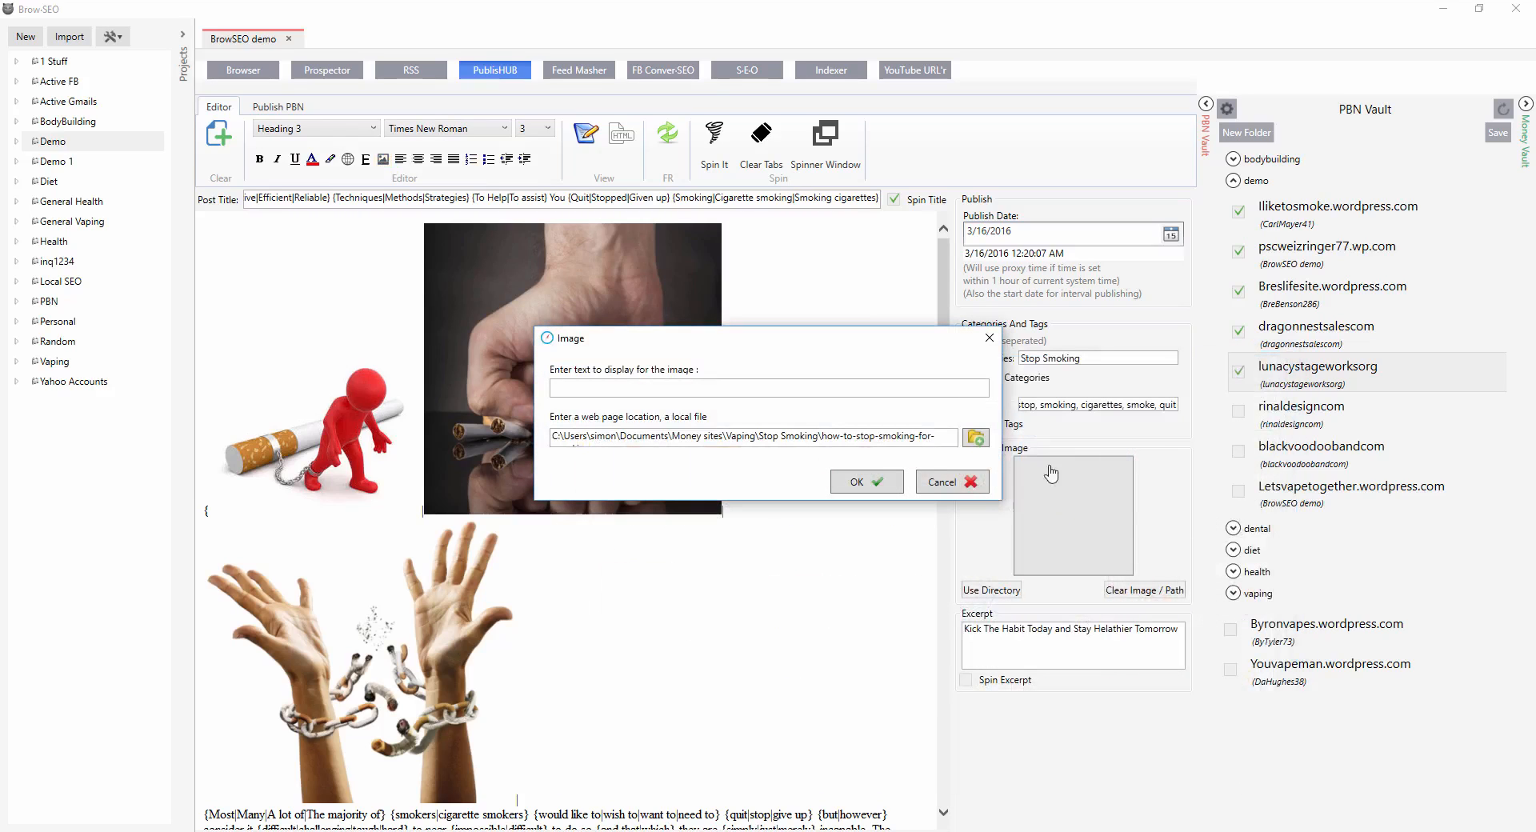
left_click(869, 488)
Type another | separator below and insert the 'no_smoking_sign' image.
scroll(830, 566, "down", 6)
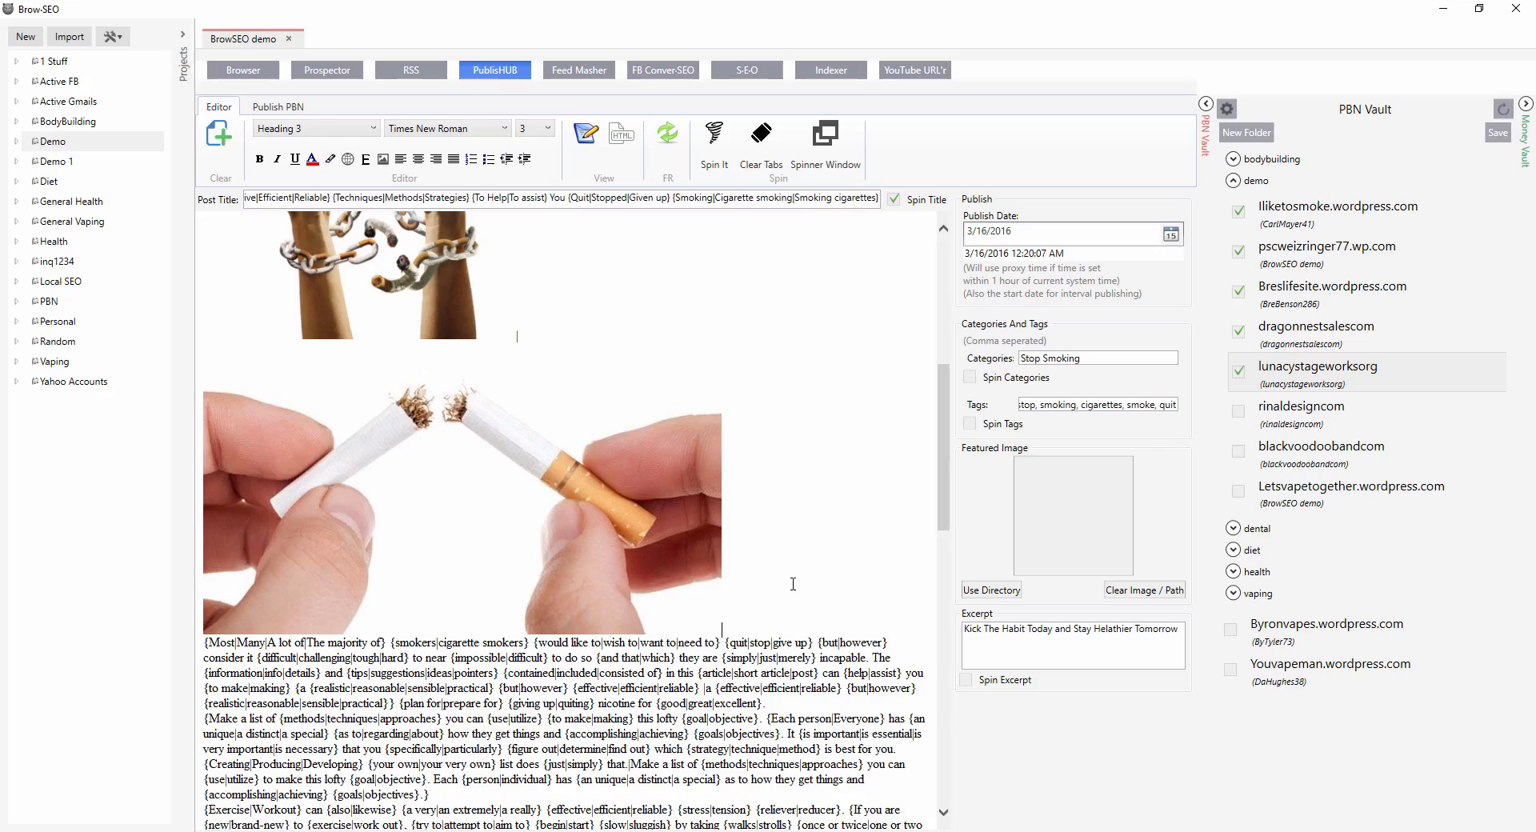
type("|")
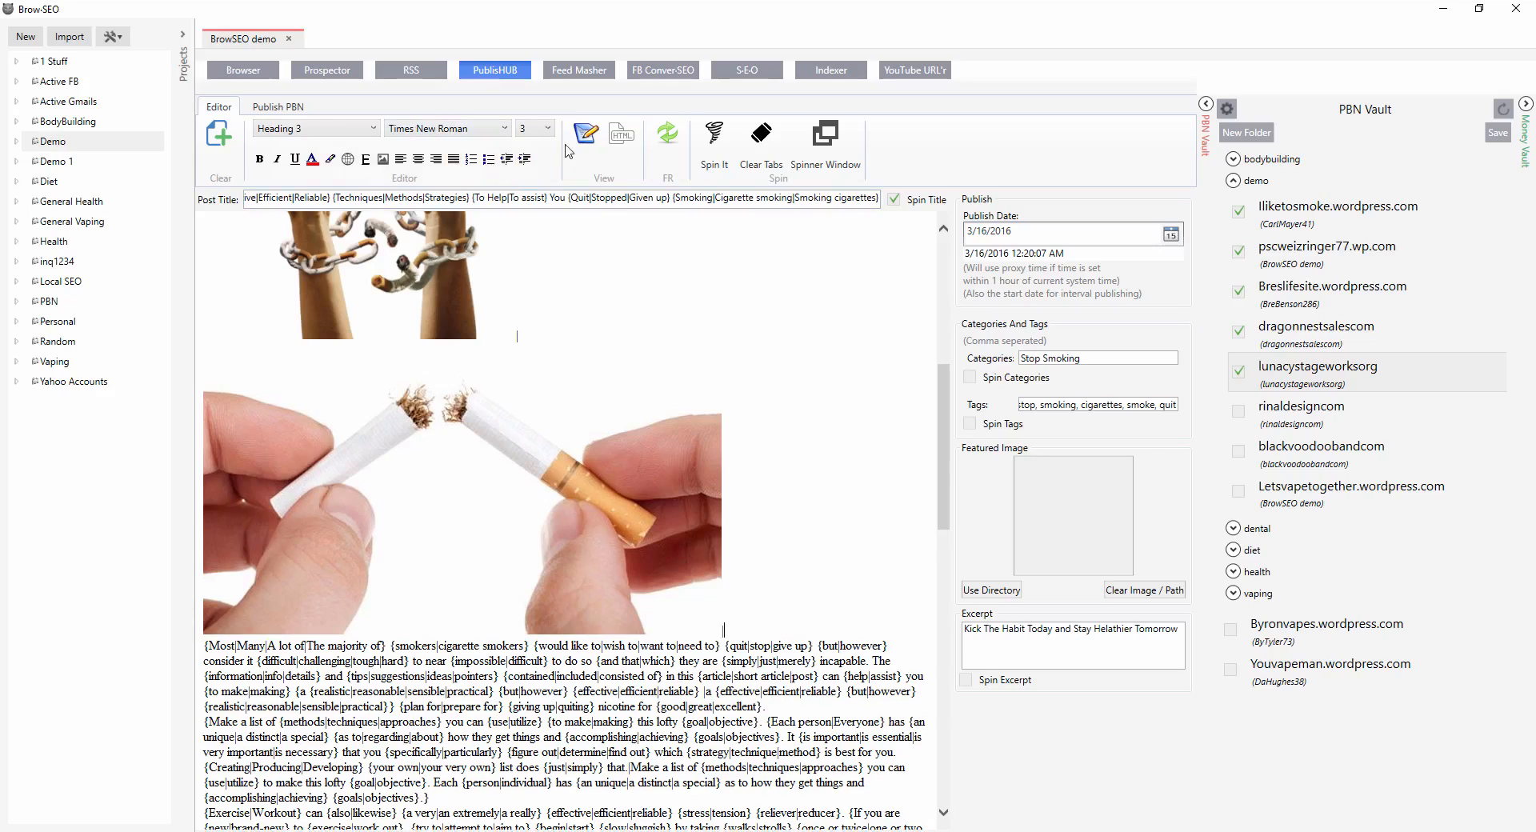
left_click(387, 162)
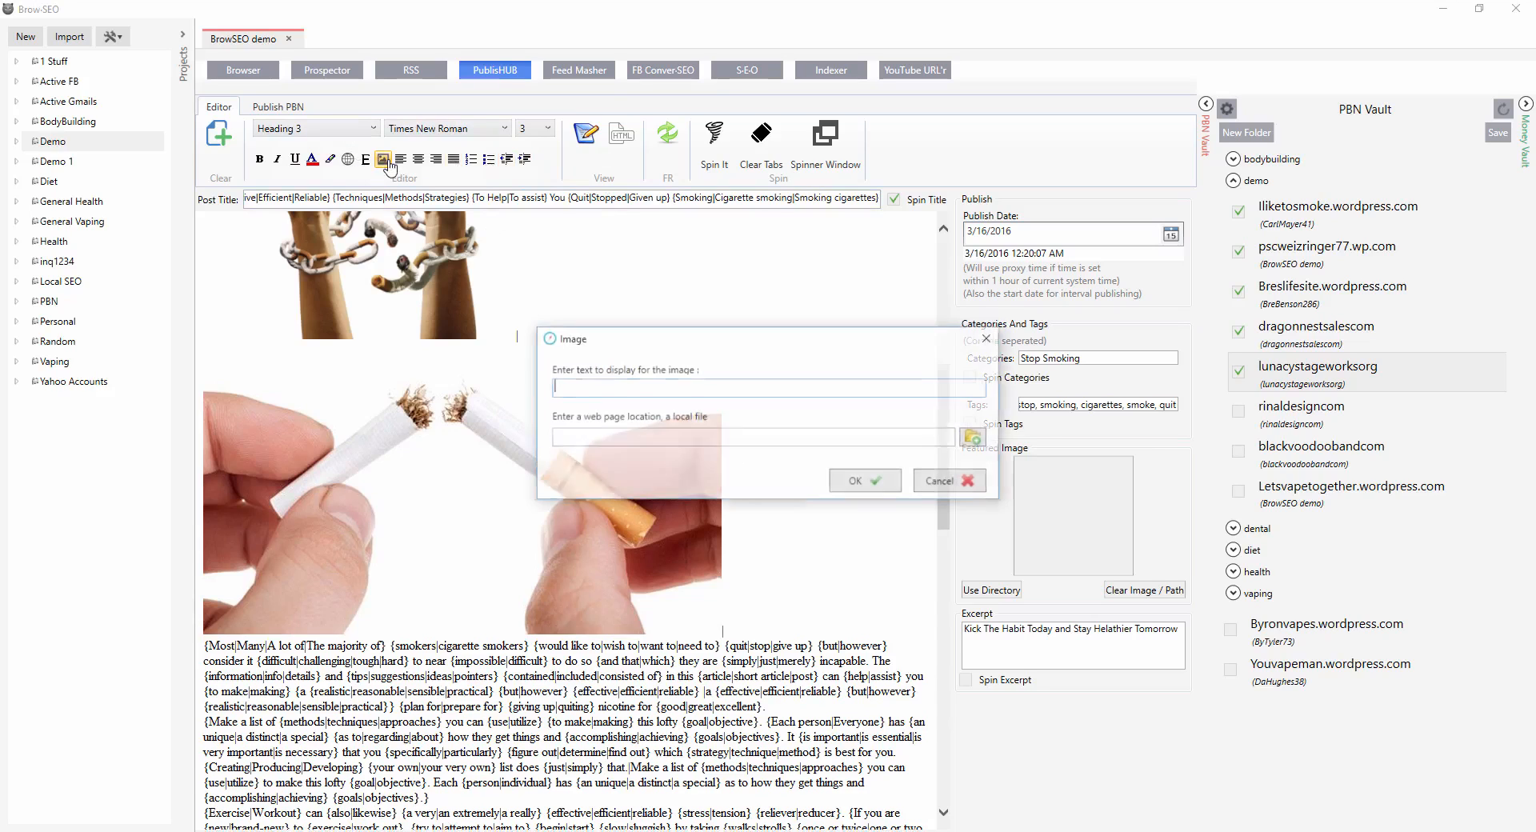
left_click(976, 438)
double_click(1168, 476)
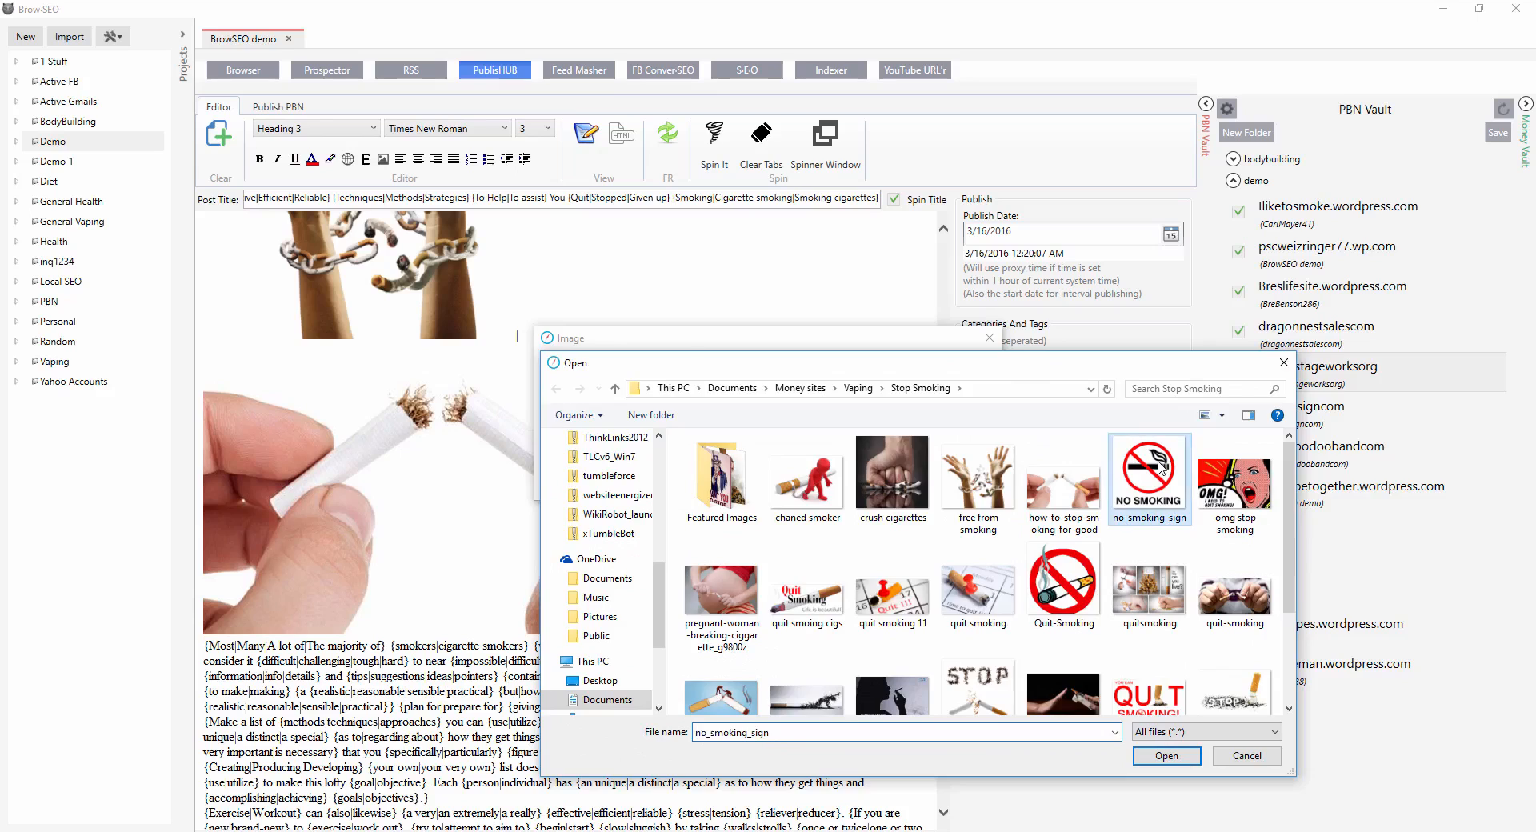
left_click(871, 484)
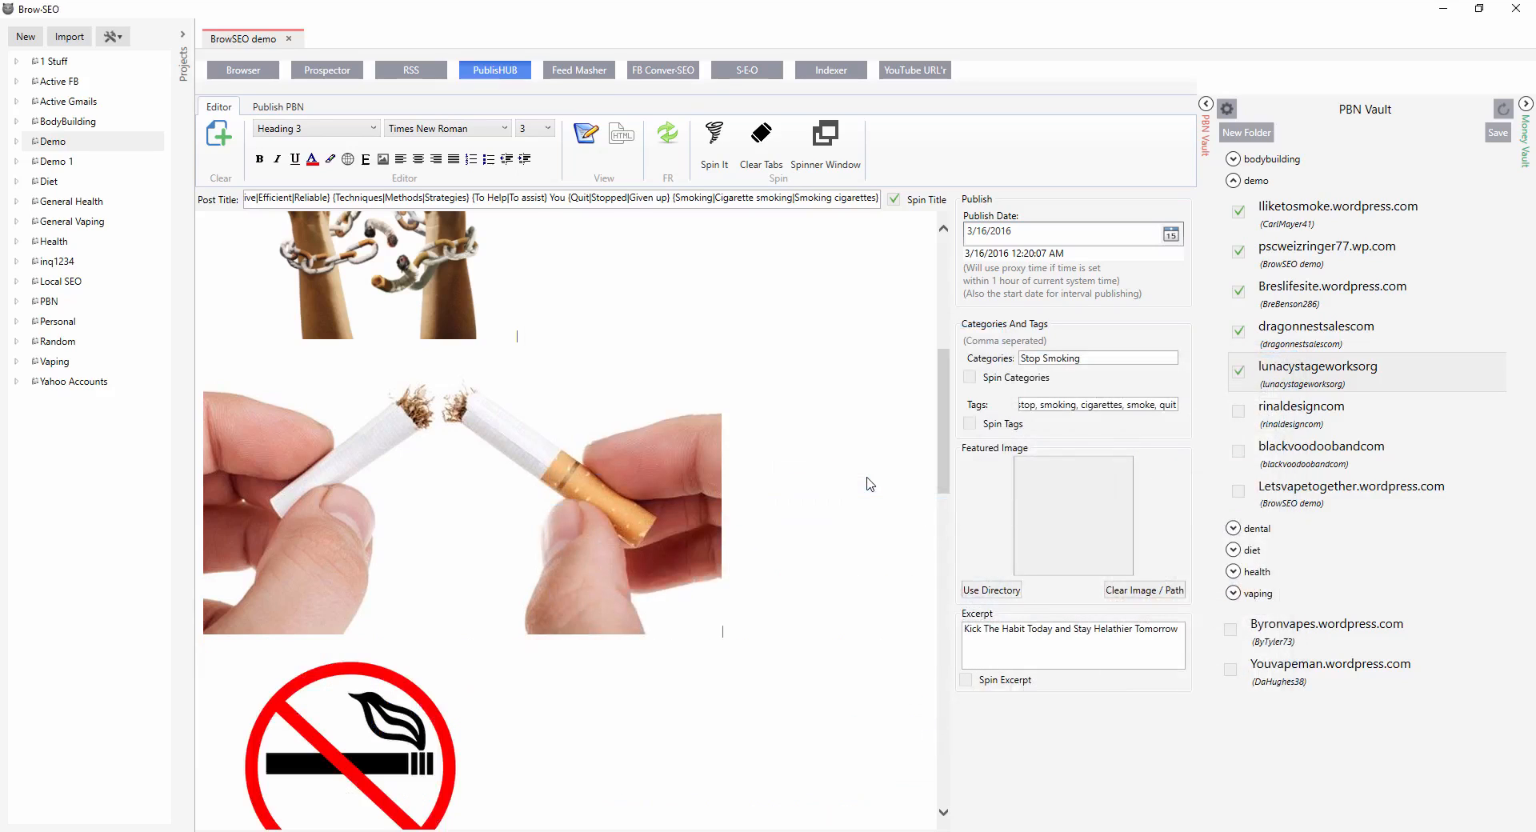
Close the image spin group with a closing brace after the no-smoking image.
scroll(517, 336, "down", 4)
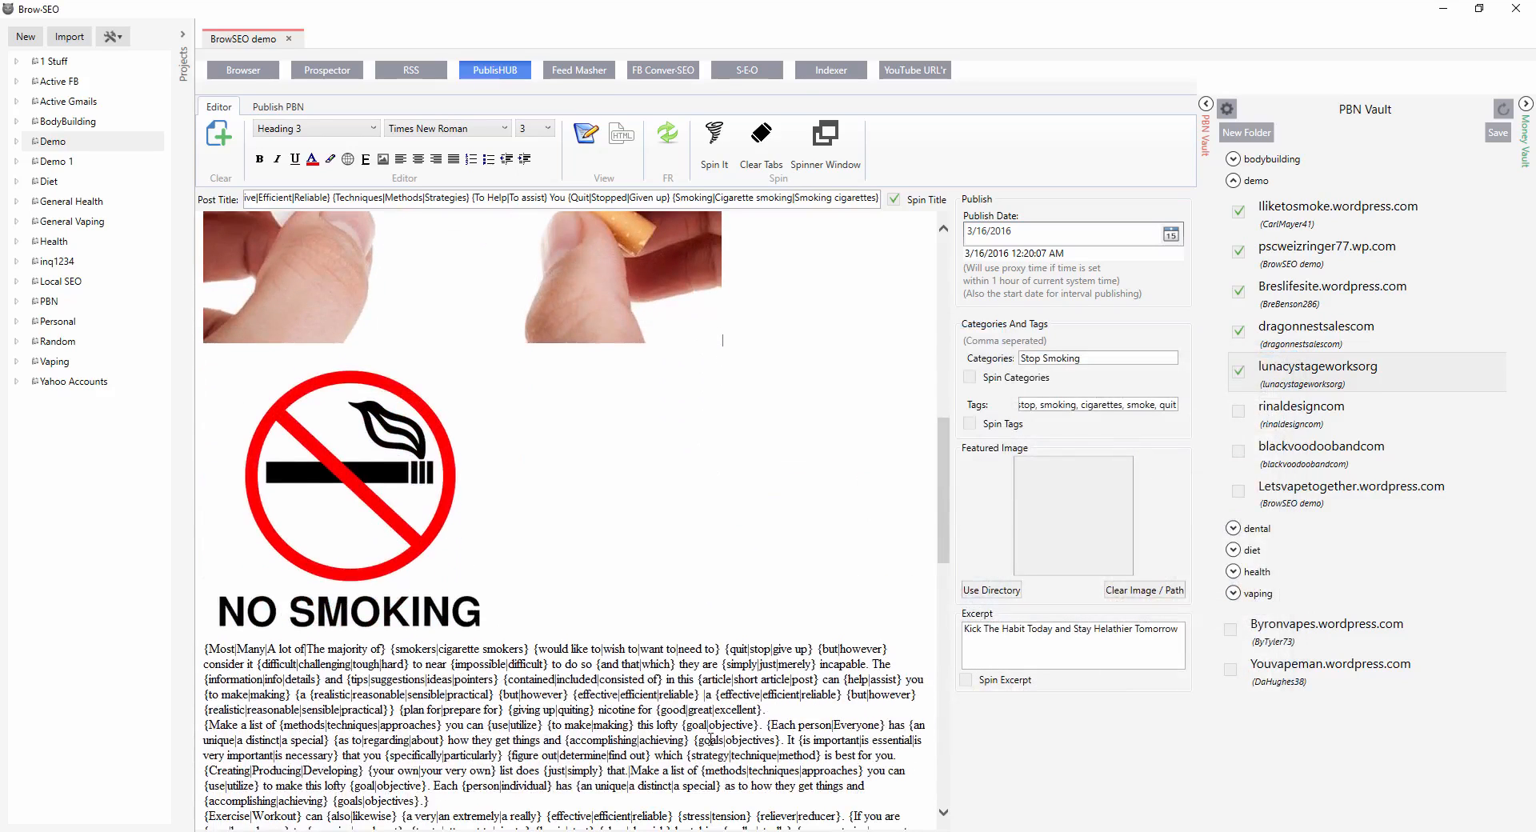
type("}")
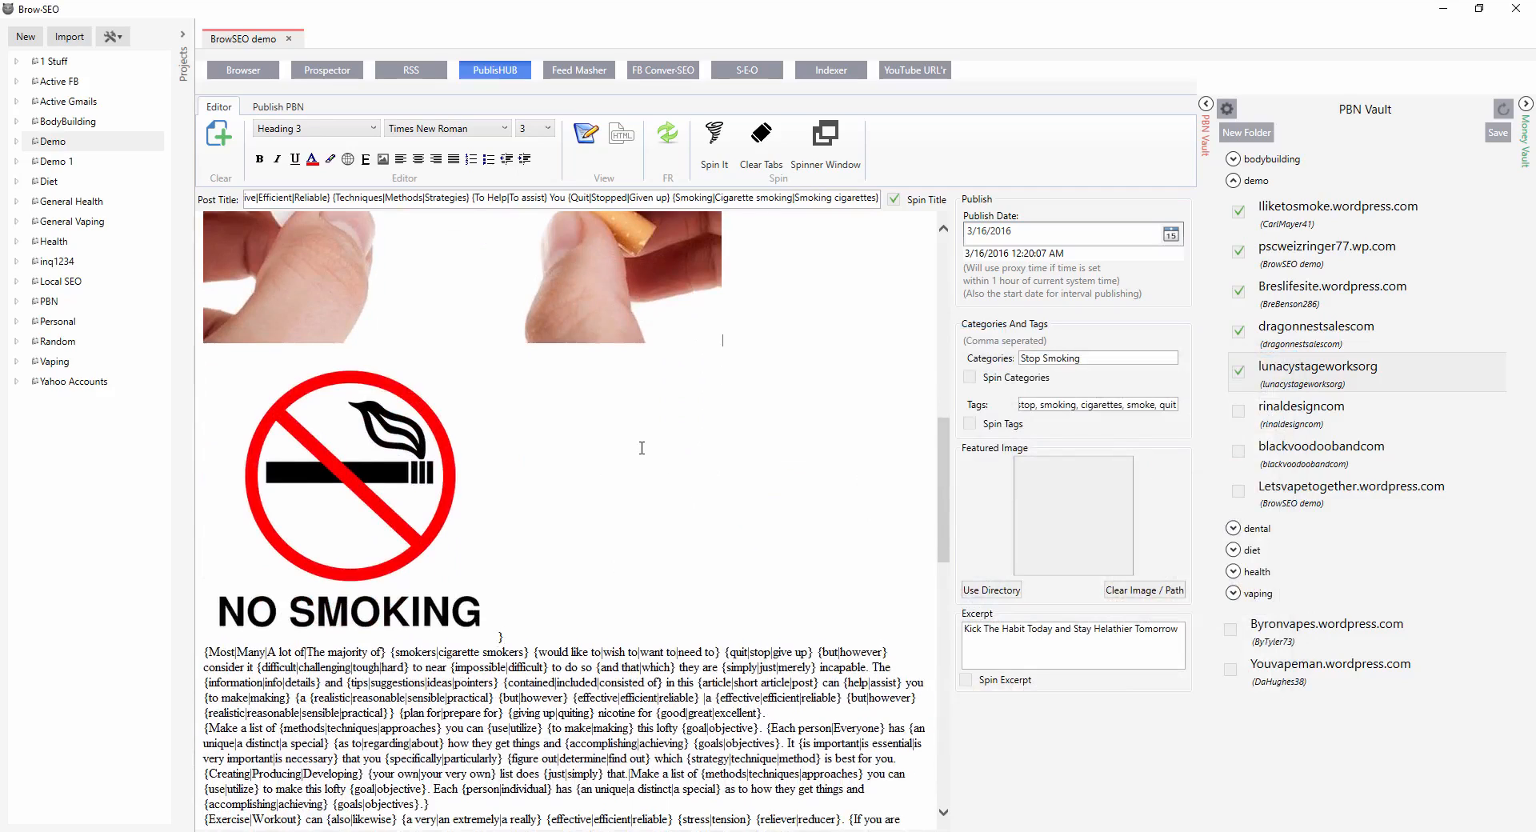
scroll(641, 448, "up", 8)
scroll(632, 478, "up", 2)
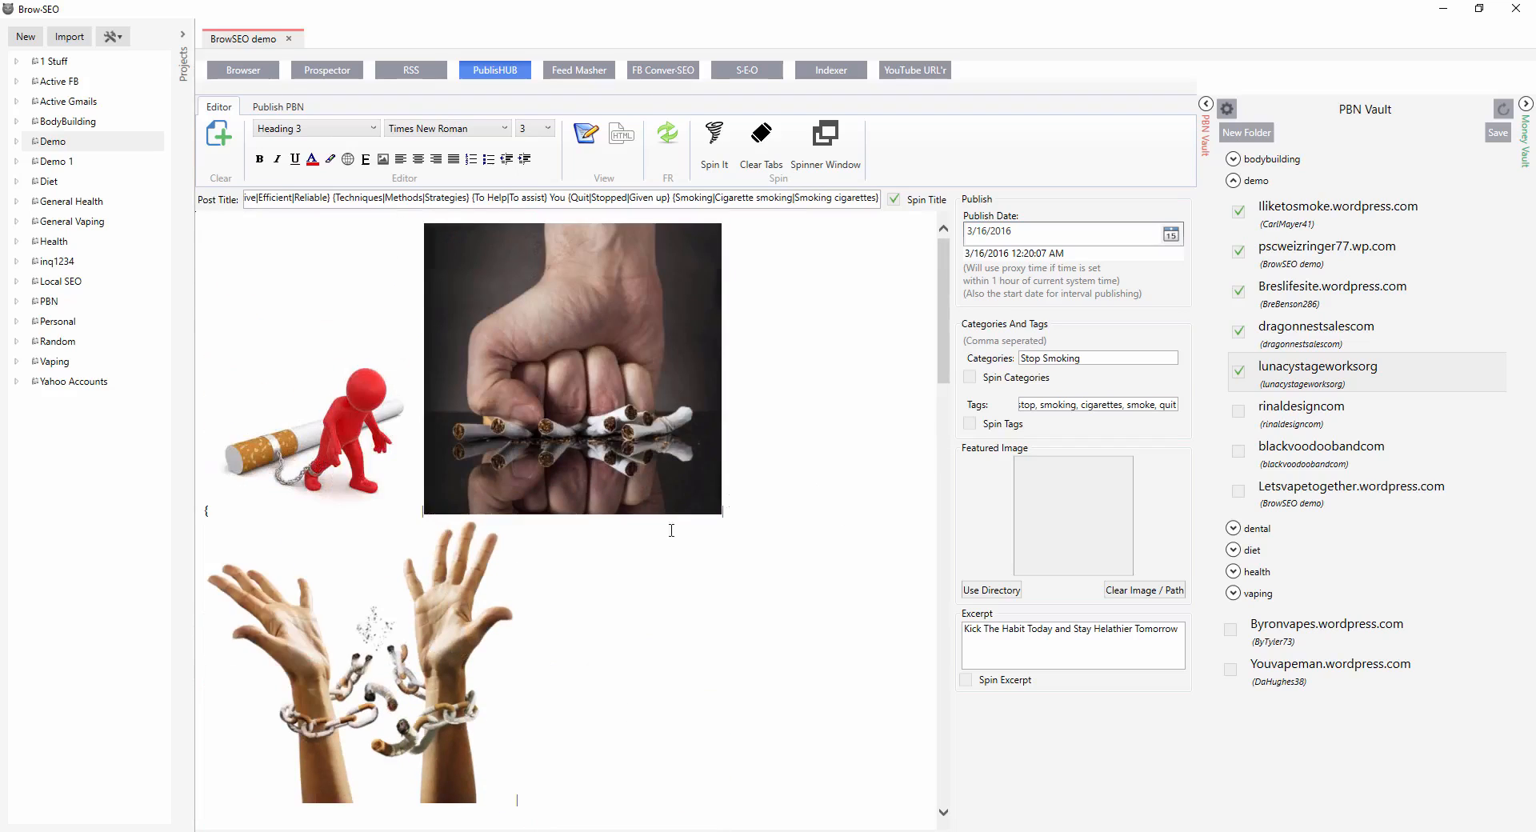
scroll(644, 570, "down", 11)
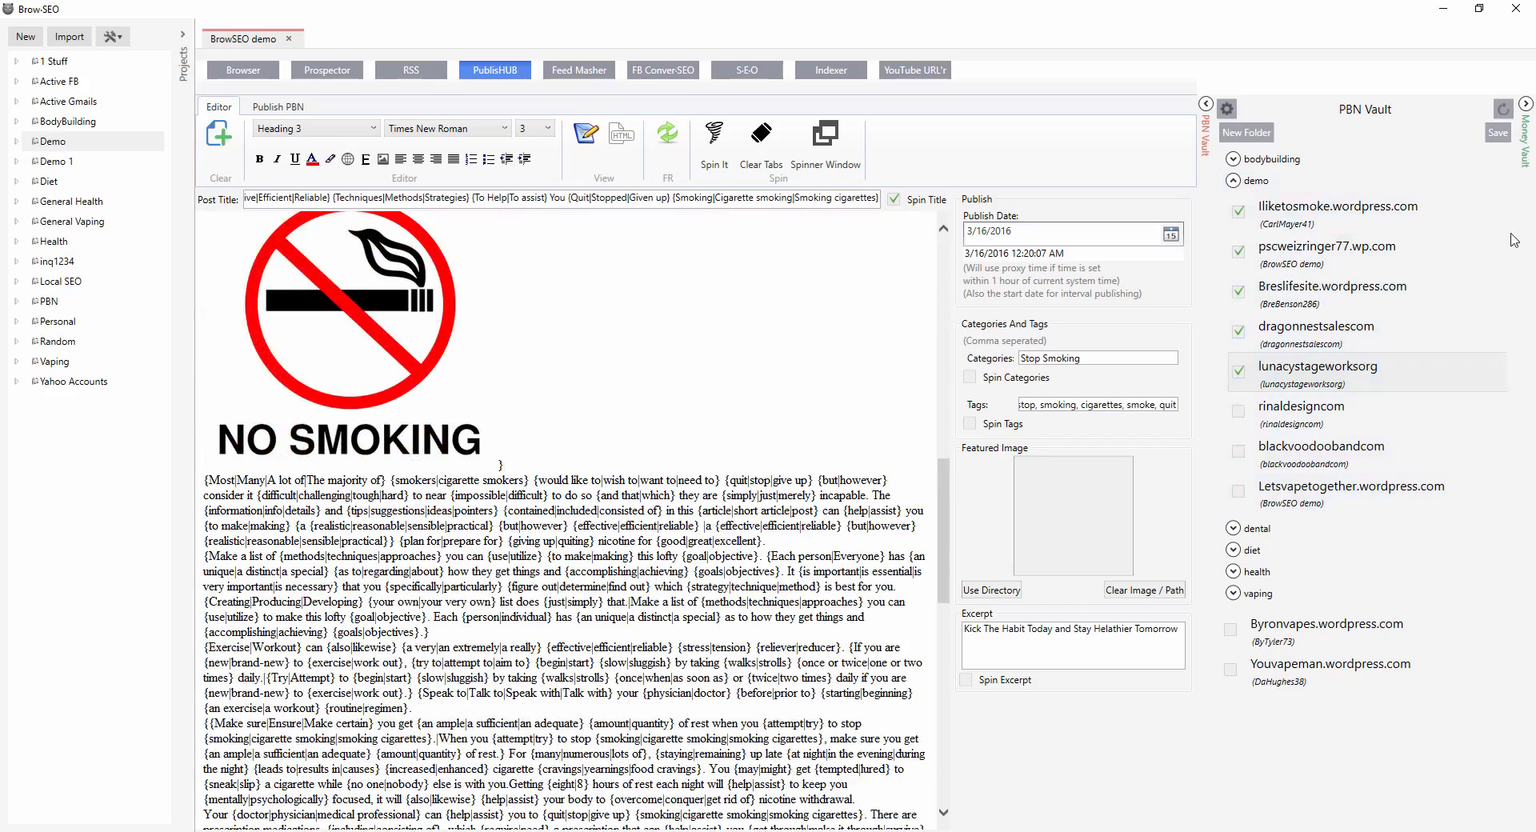
left_click_drag(1034, 361, 984, 359)
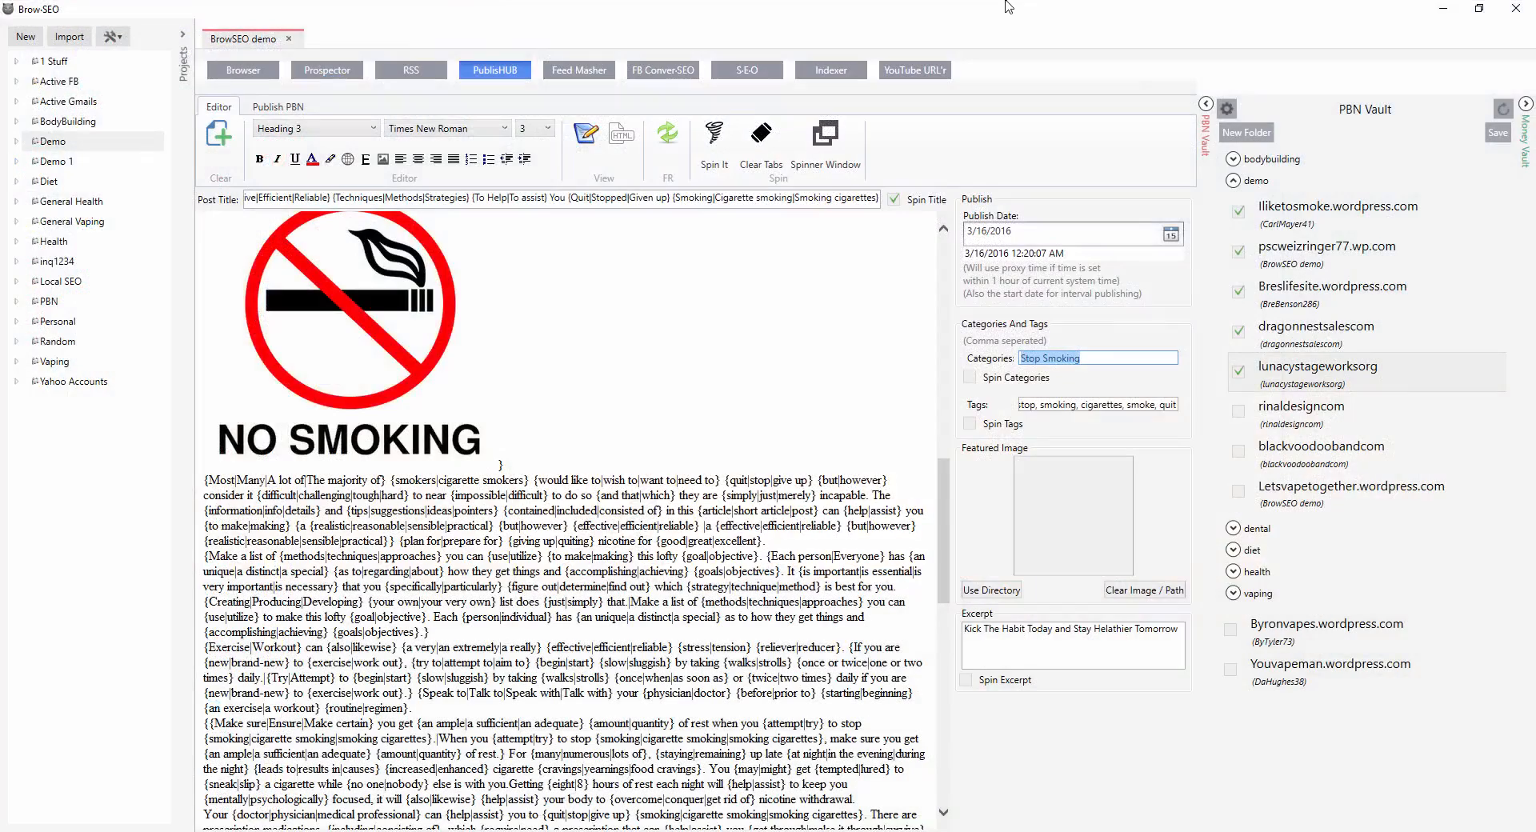
Write the categories as spintax {Stop Smoking|Quit Smoking|Stop Cigarettes|Kick Habit} and enable Spin Categories.
key("Left")
type("{")
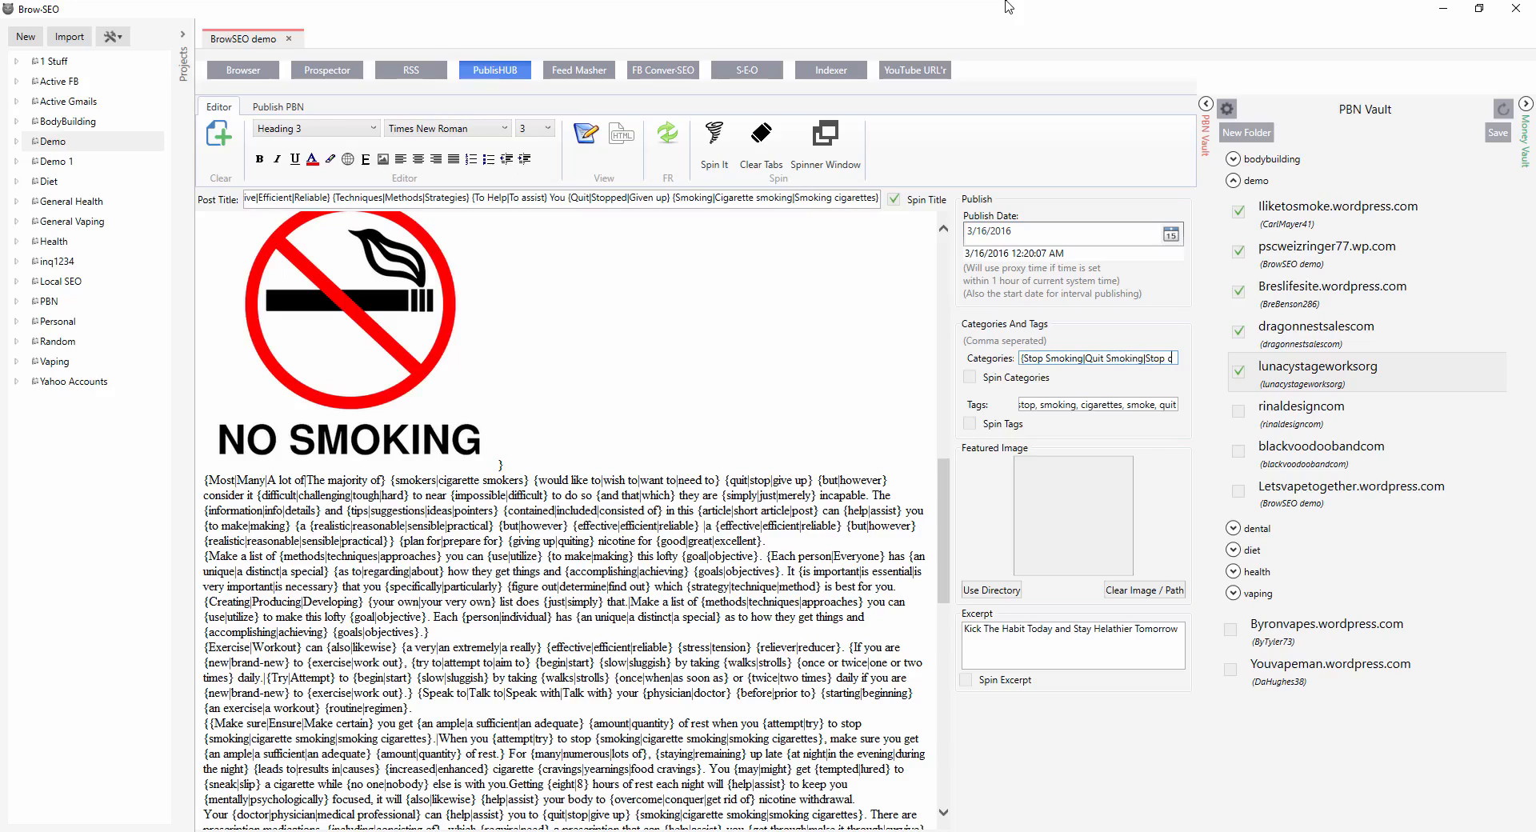
type("garettes|Kick Habit")
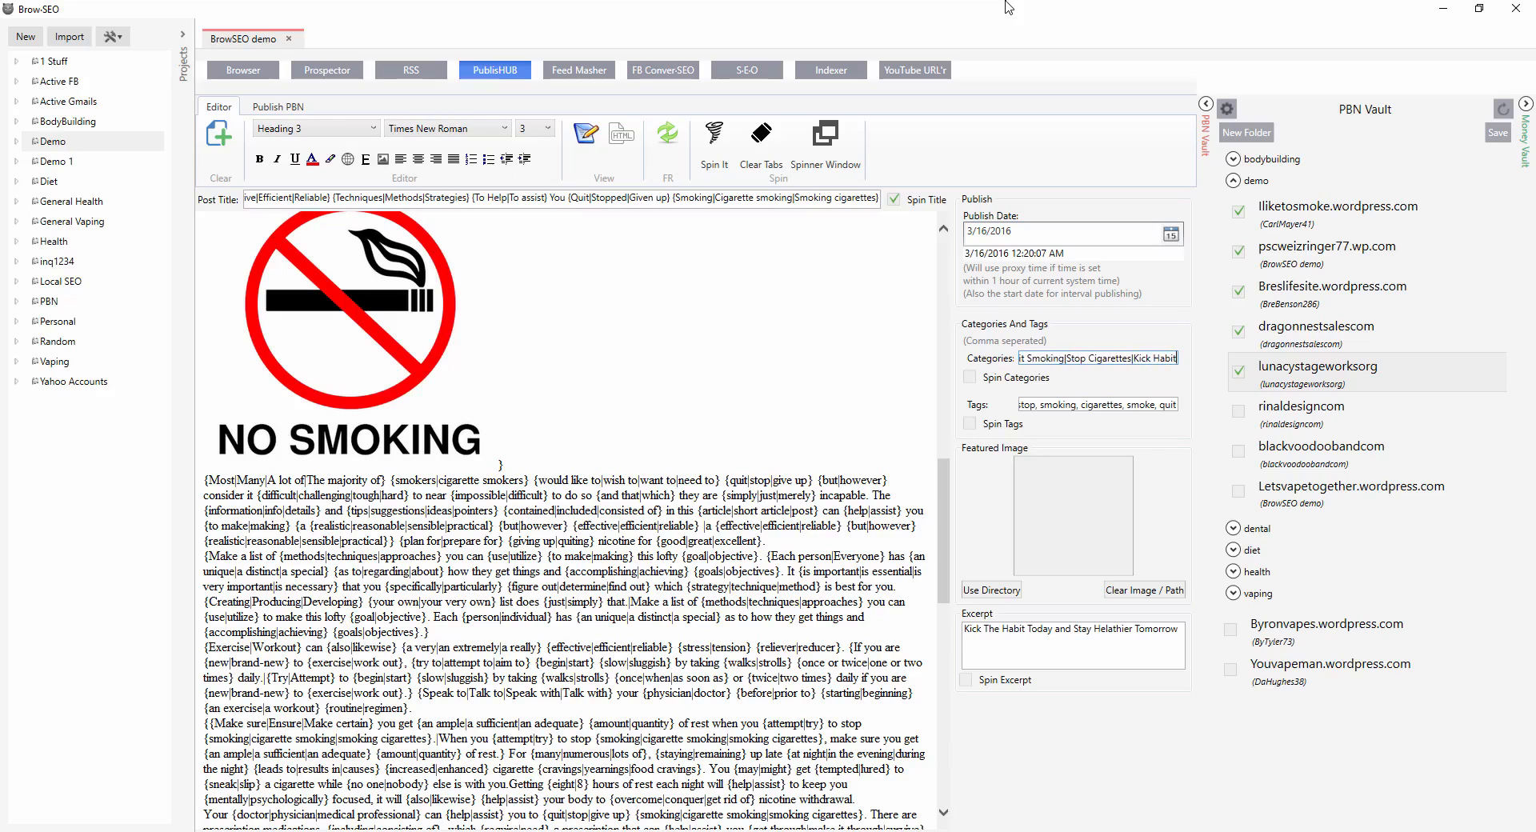
type("|")
left_click(969, 380)
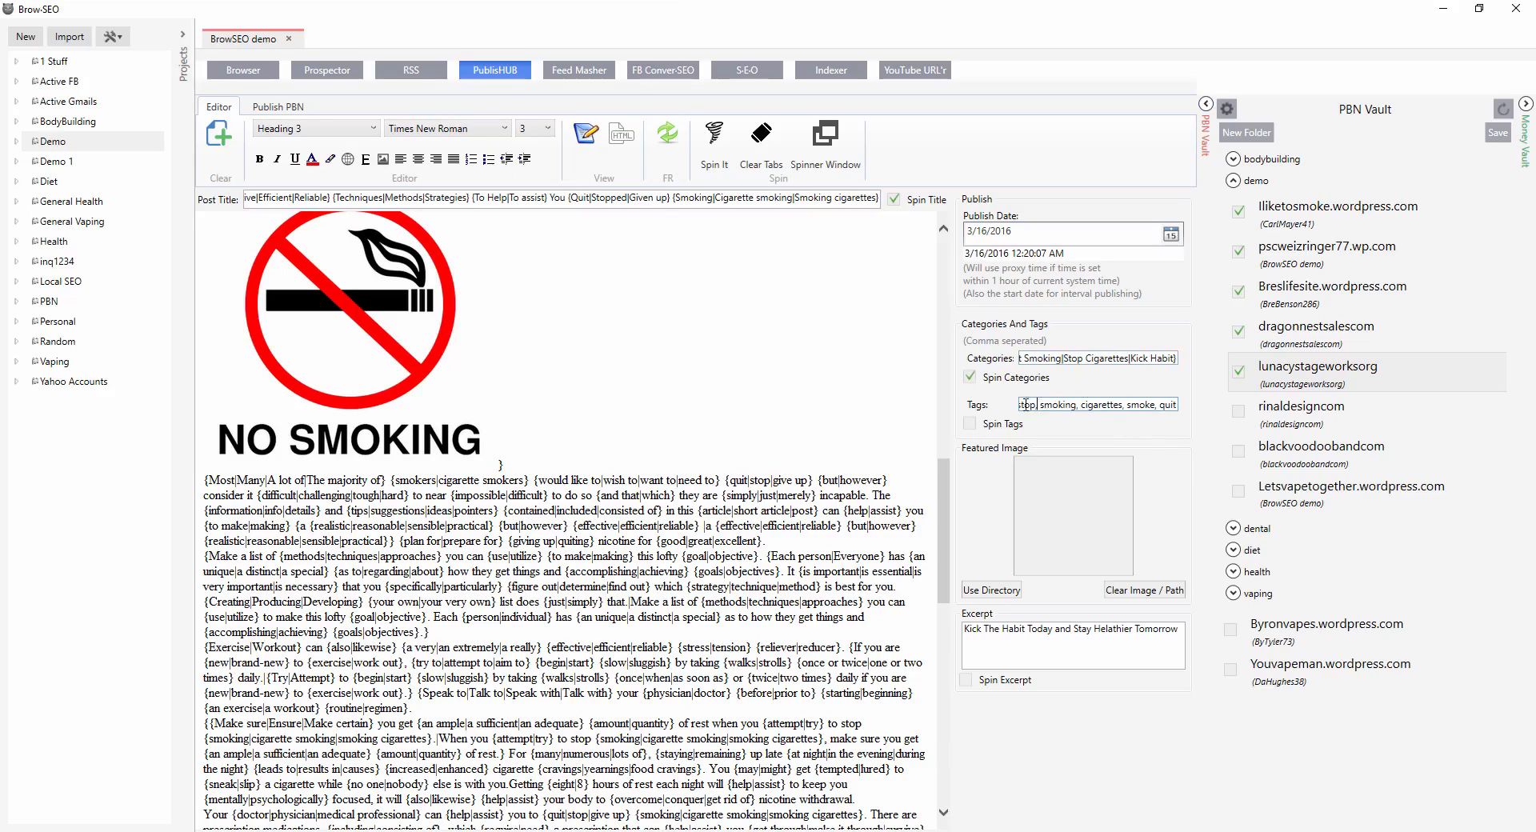
Replace the tags with the spintax {stop|quit|kick} {cigarettes|smoking|the habit} and enable Spin Tags.
key("ctrl+a")
key("BackSpace")
type("|quit")
type("{ci")
type("garette")
type("s|smoking")
type("|ha")
key("BackSpace")
key("BackSpace")
type("the habit}")
left_click_drag(1079, 404, 956, 417)
left_click(1049, 406)
mouse_move(1164, 406)
left_mouse_down()
mouse_move(1186, 414)
mouse_move(1143, 415)
left_mouse_up()
left_click(1087, 406)
left_click_drag(1029, 404, 923, 406)
left_click(1037, 409)
left_click(970, 424)
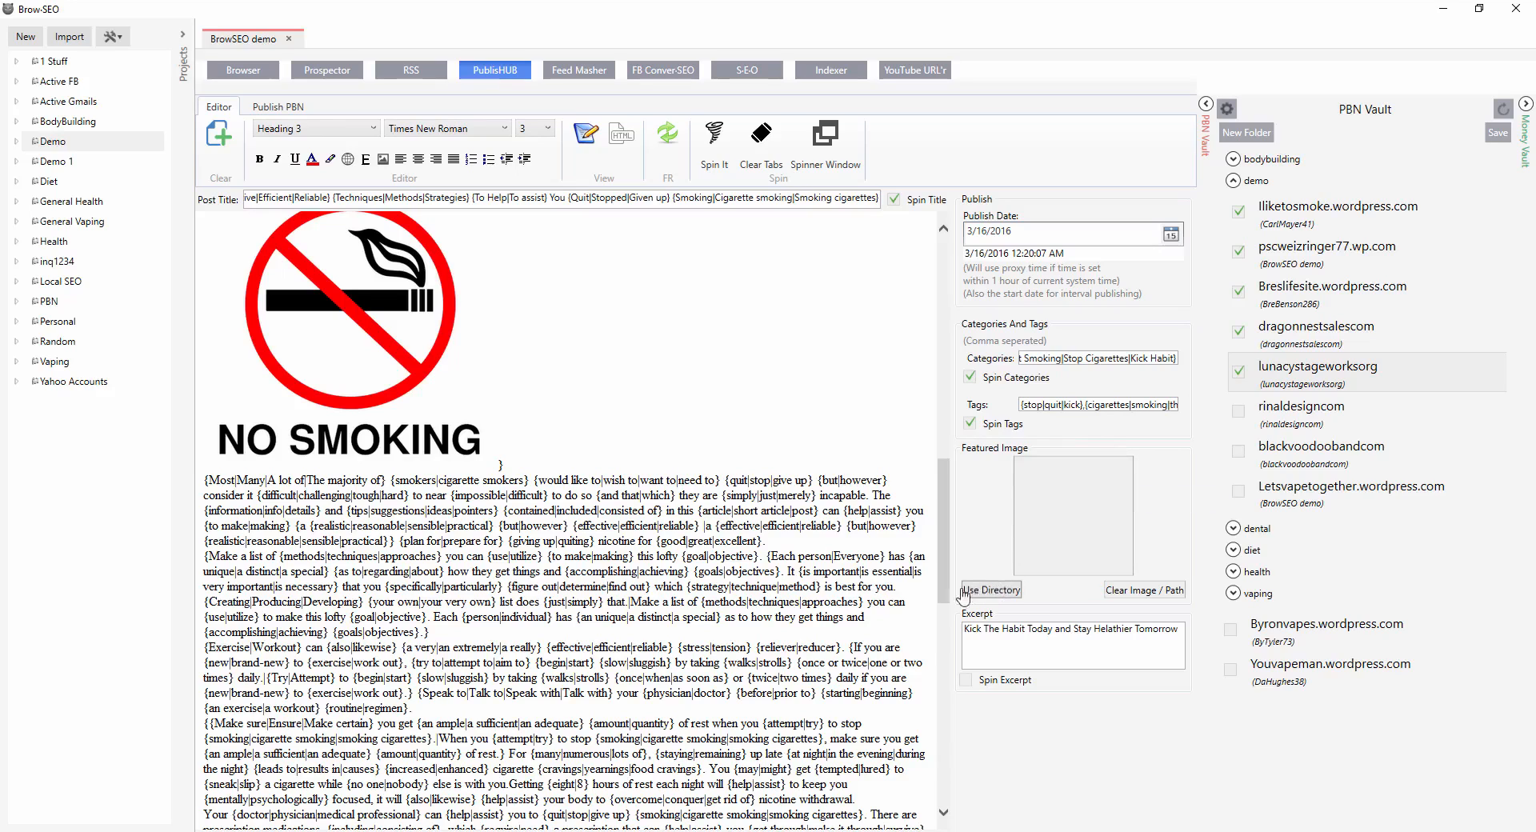
Set the featured image directory to Documents > Money sites > Vaping > Stop Smoking > Featured Images.
left_click(996, 596)
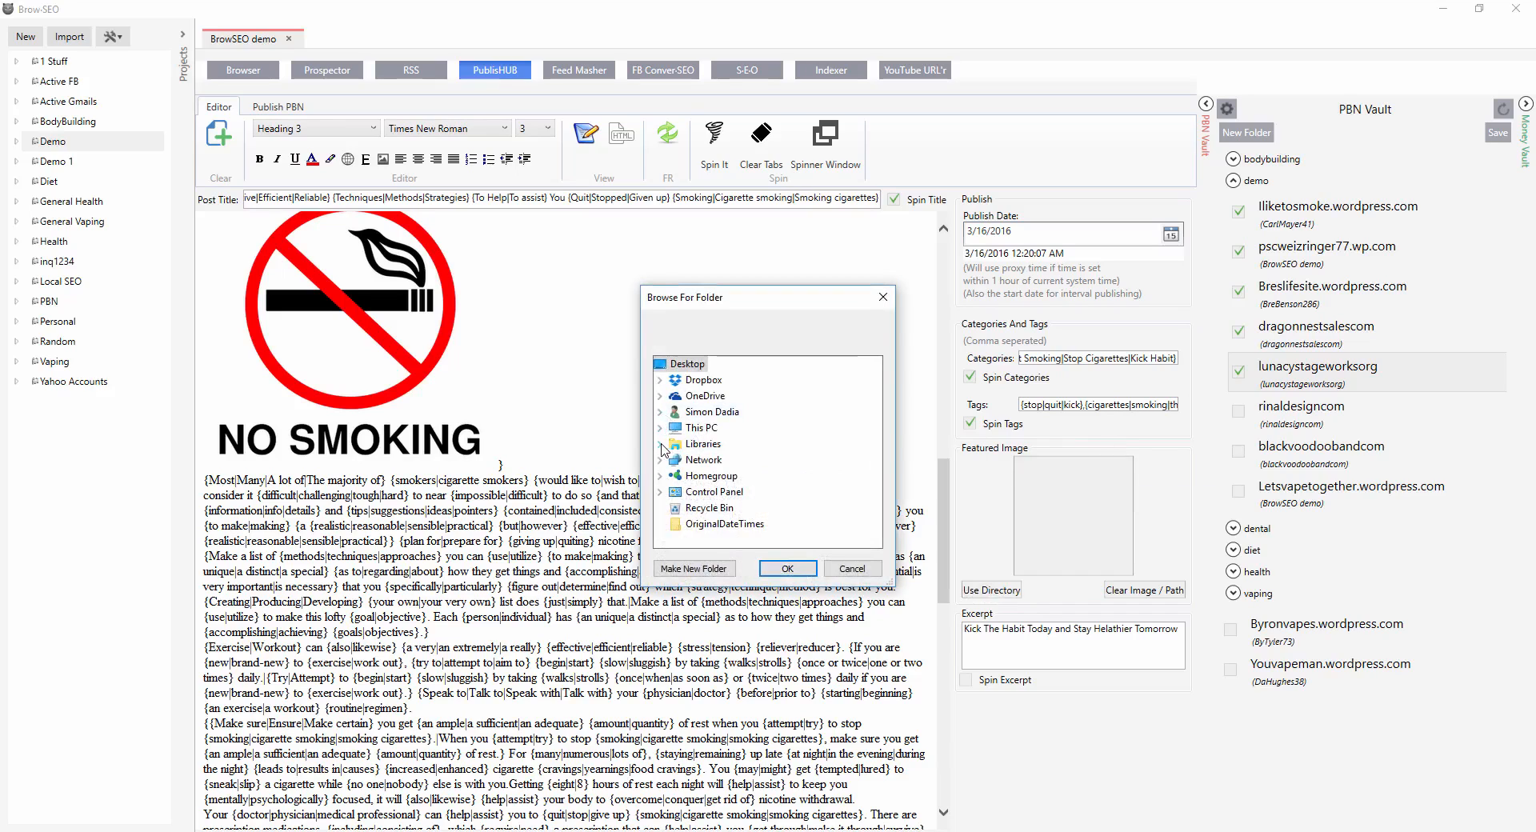
left_click(660, 444)
left_click(676, 475)
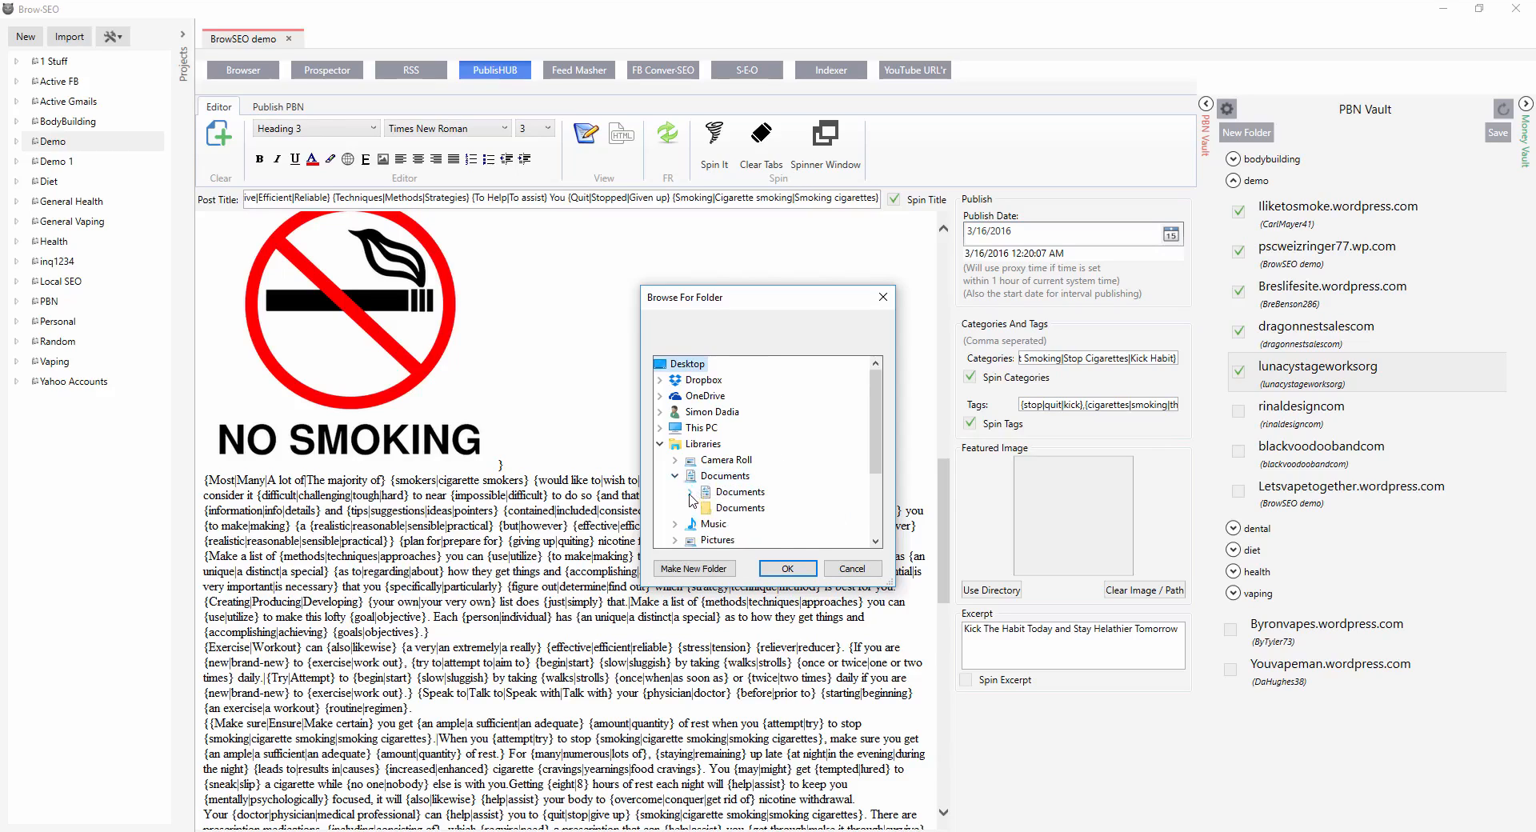
left_click(692, 498)
scroll(716, 499, "down", 4)
scroll(717, 499, "down", 1)
left_click(723, 382)
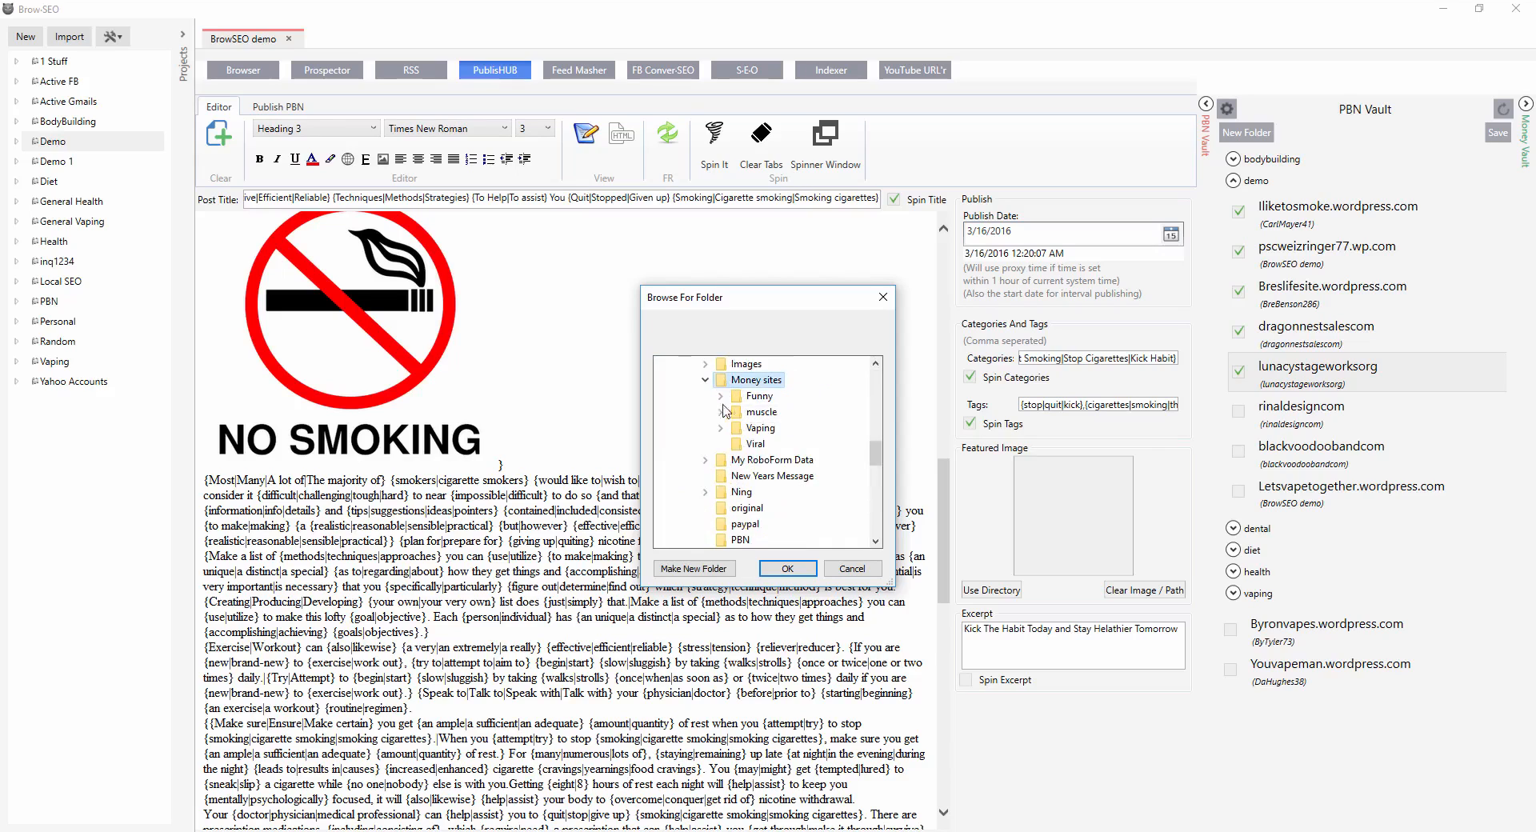
left_click(722, 428)
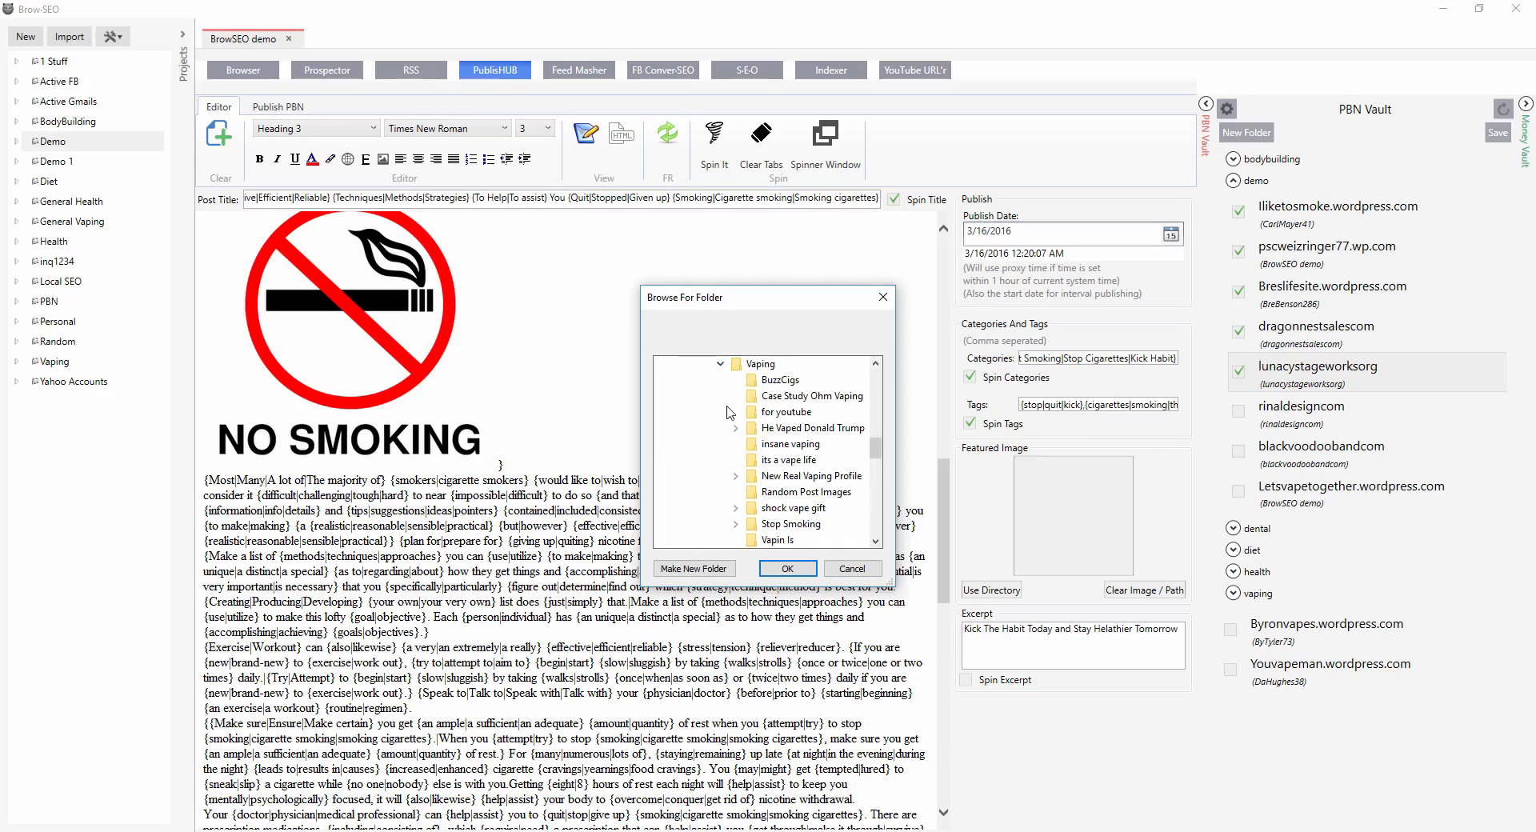
left_click(767, 525)
left_click(784, 462)
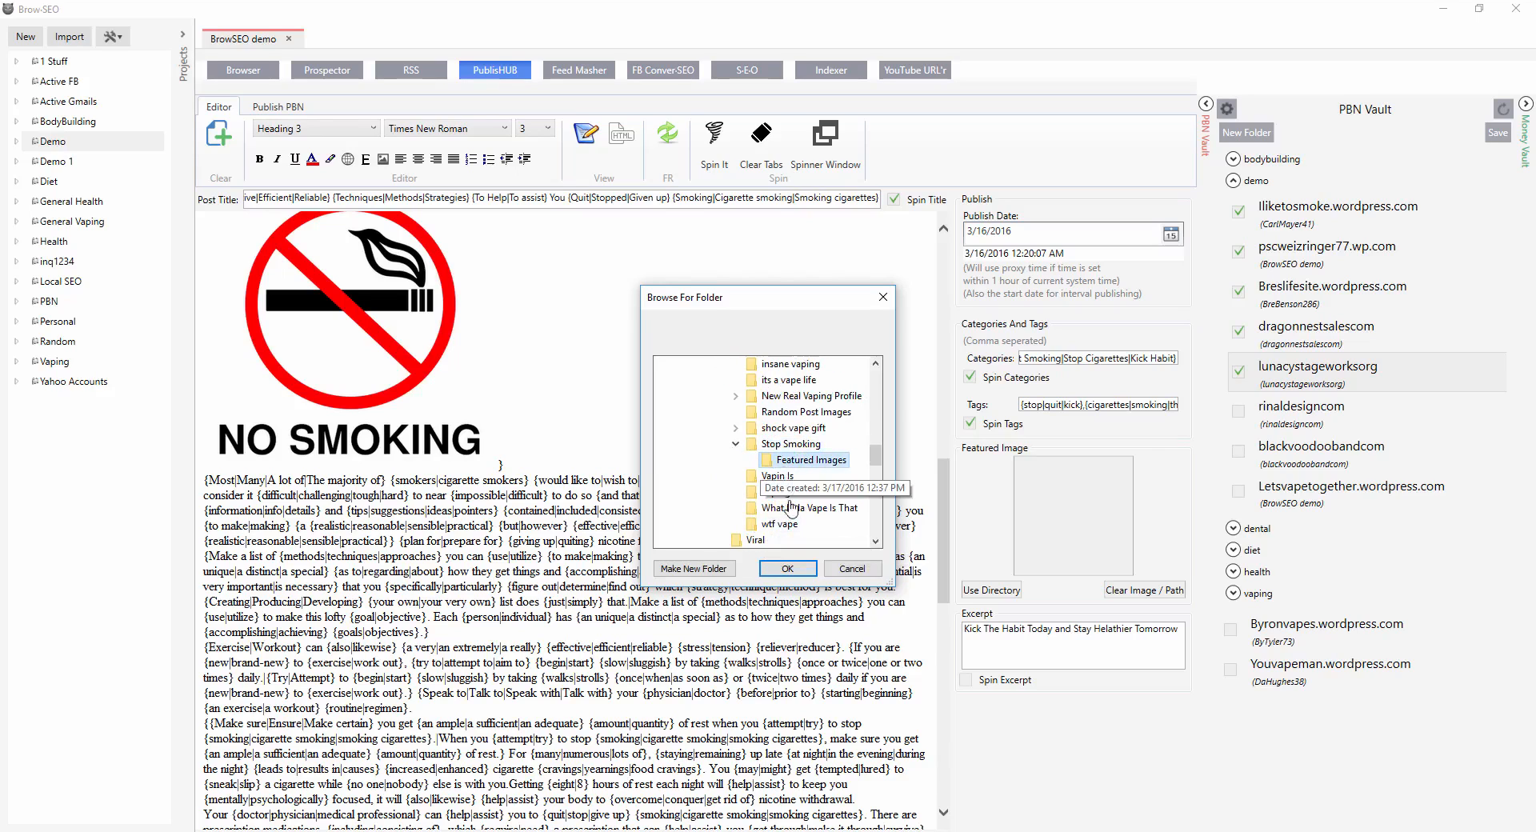
left_click(788, 568)
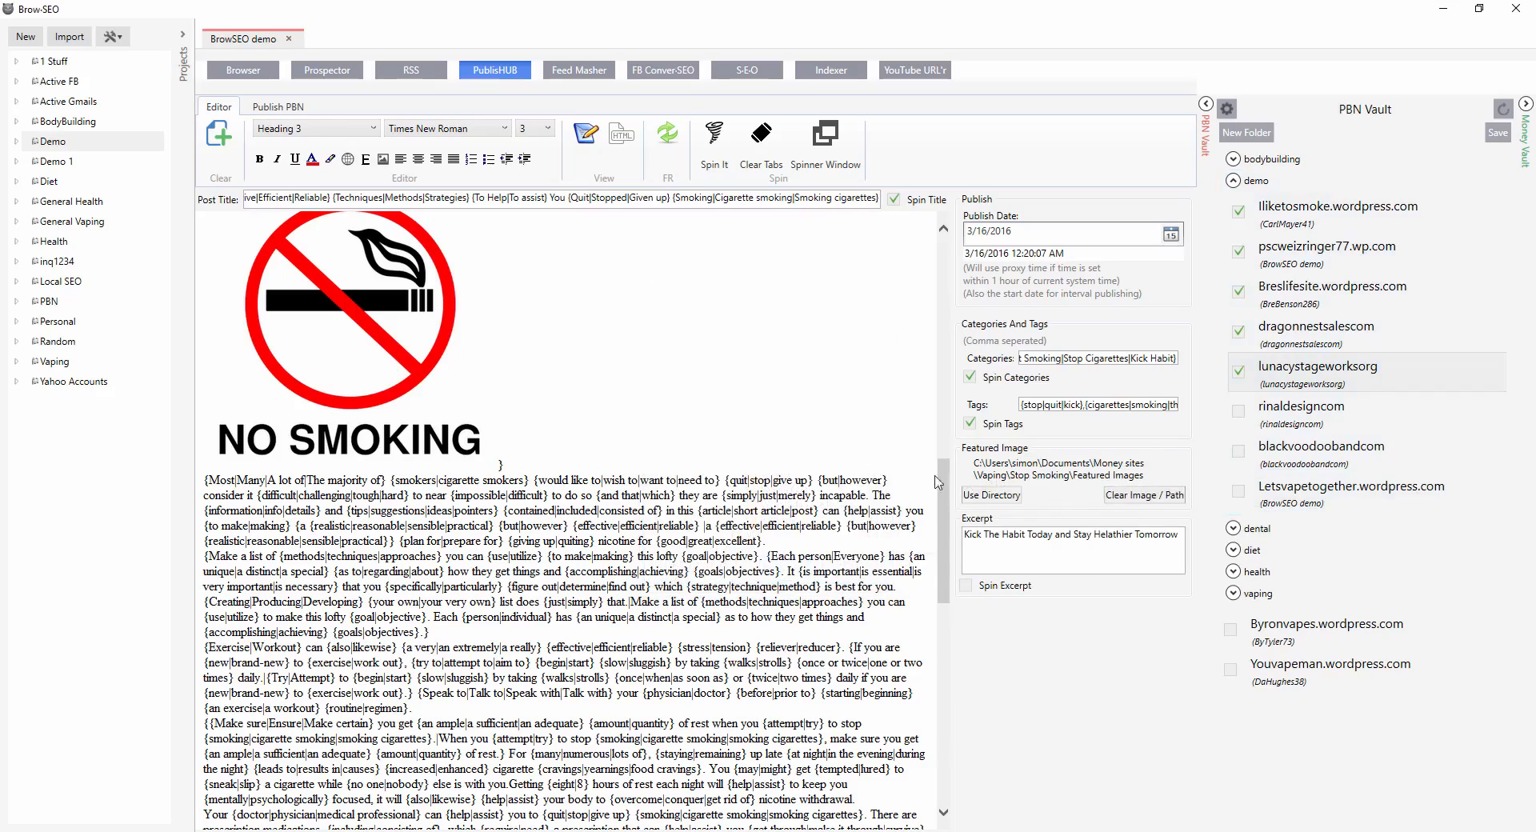
Clear the excerpt text.
left_click(1032, 540)
left_click_drag(1173, 536, 865, 512)
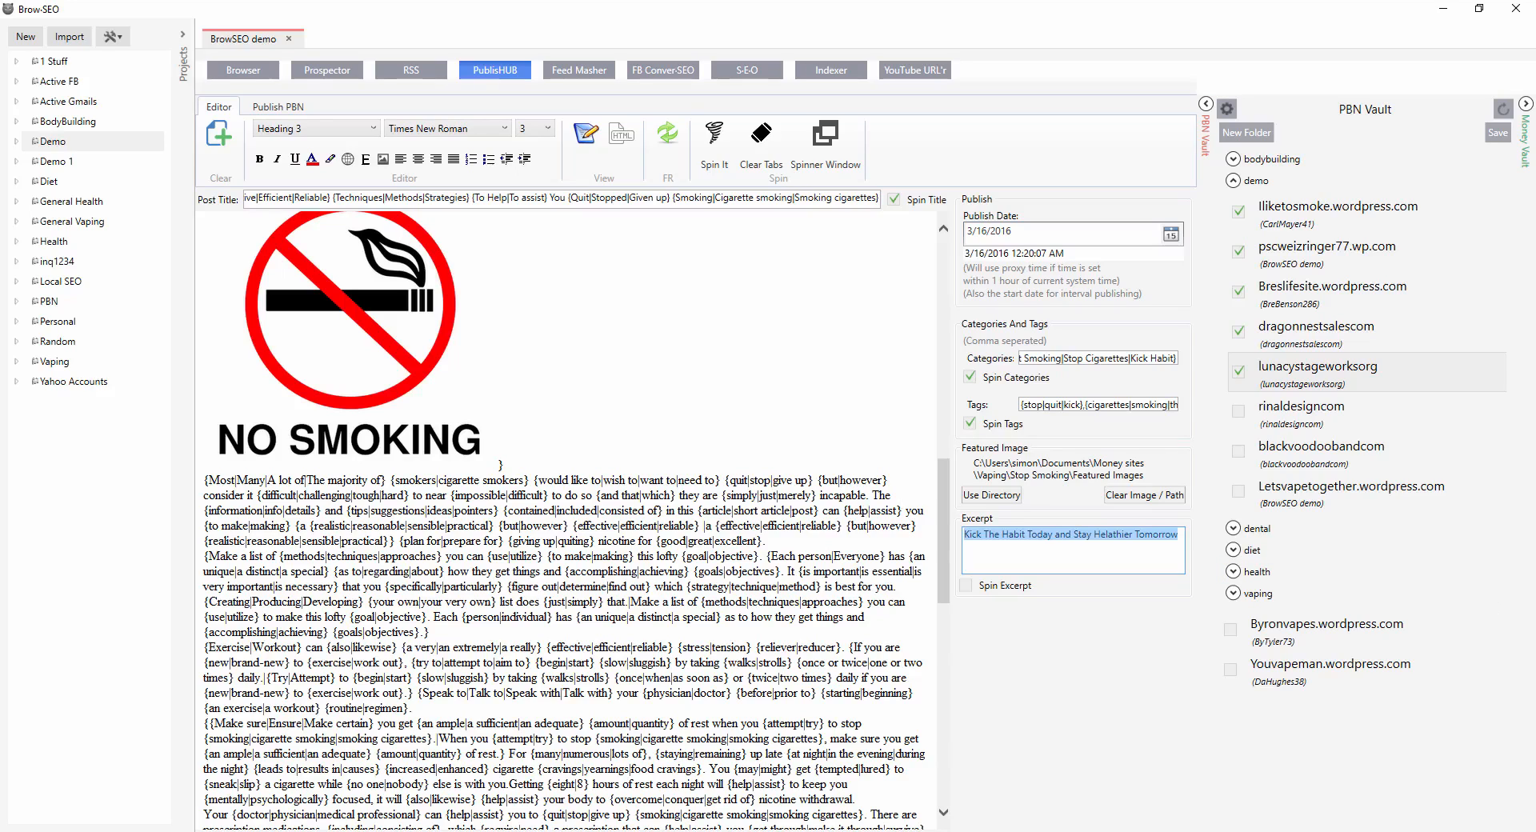
key("BackSpace")
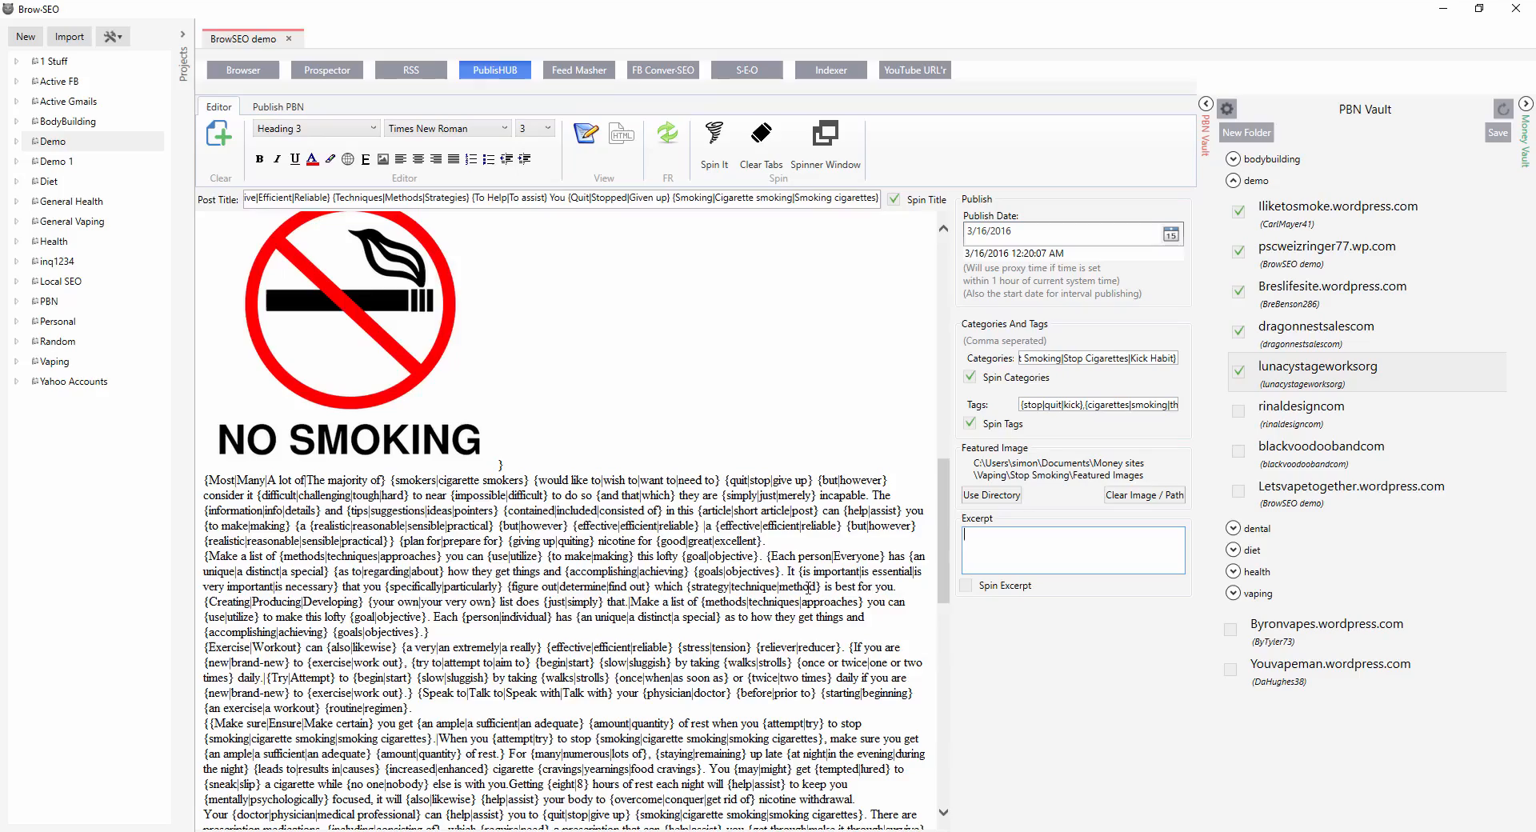
Run a Prospector YouTube search with the footprint 'site:youtube.com stop smoking'.
scroll(745, 529, "down", 15)
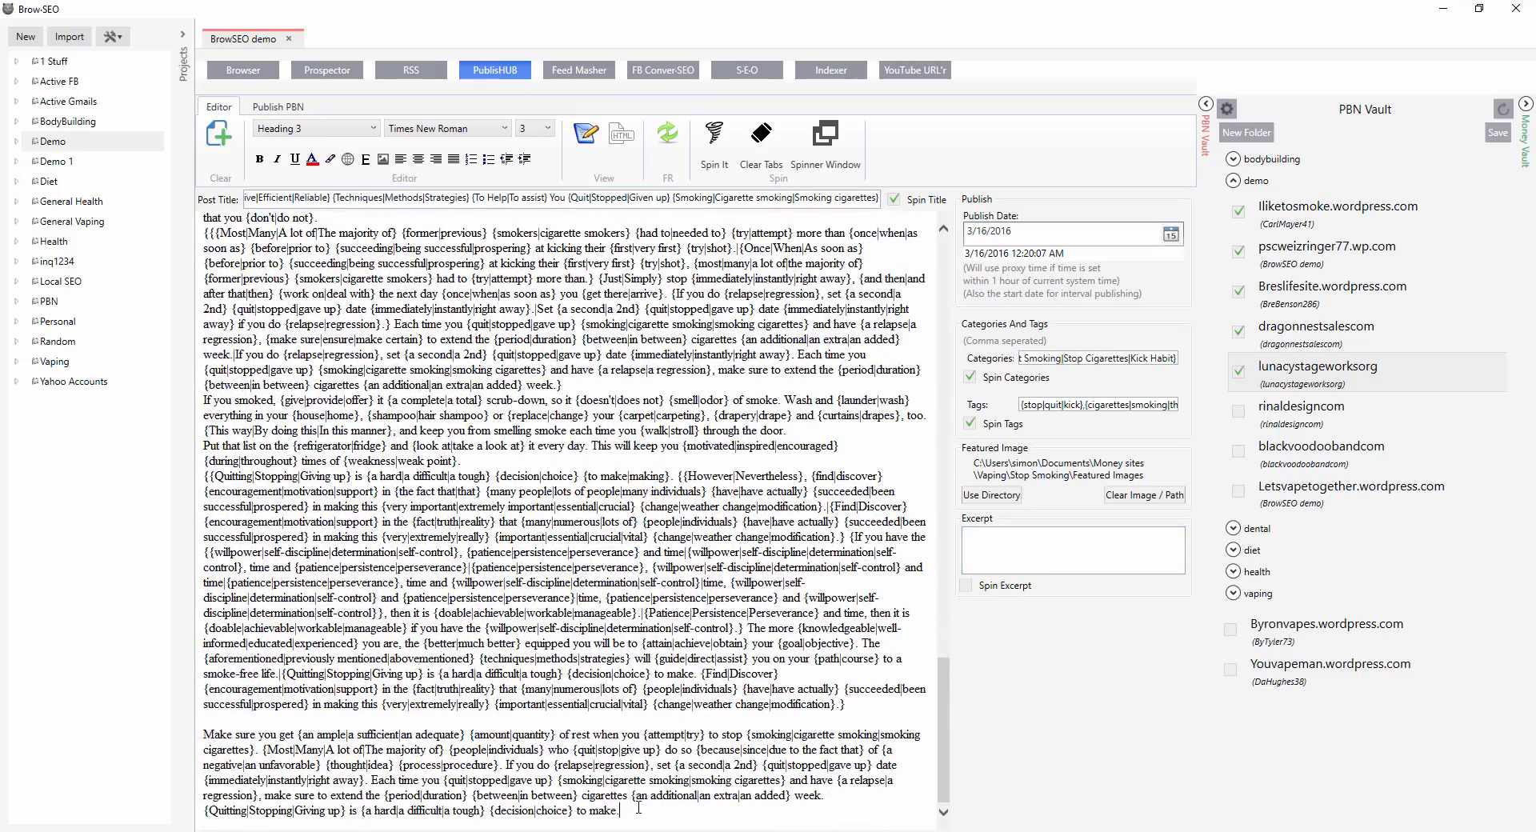
scroll(639, 808, "down", 1)
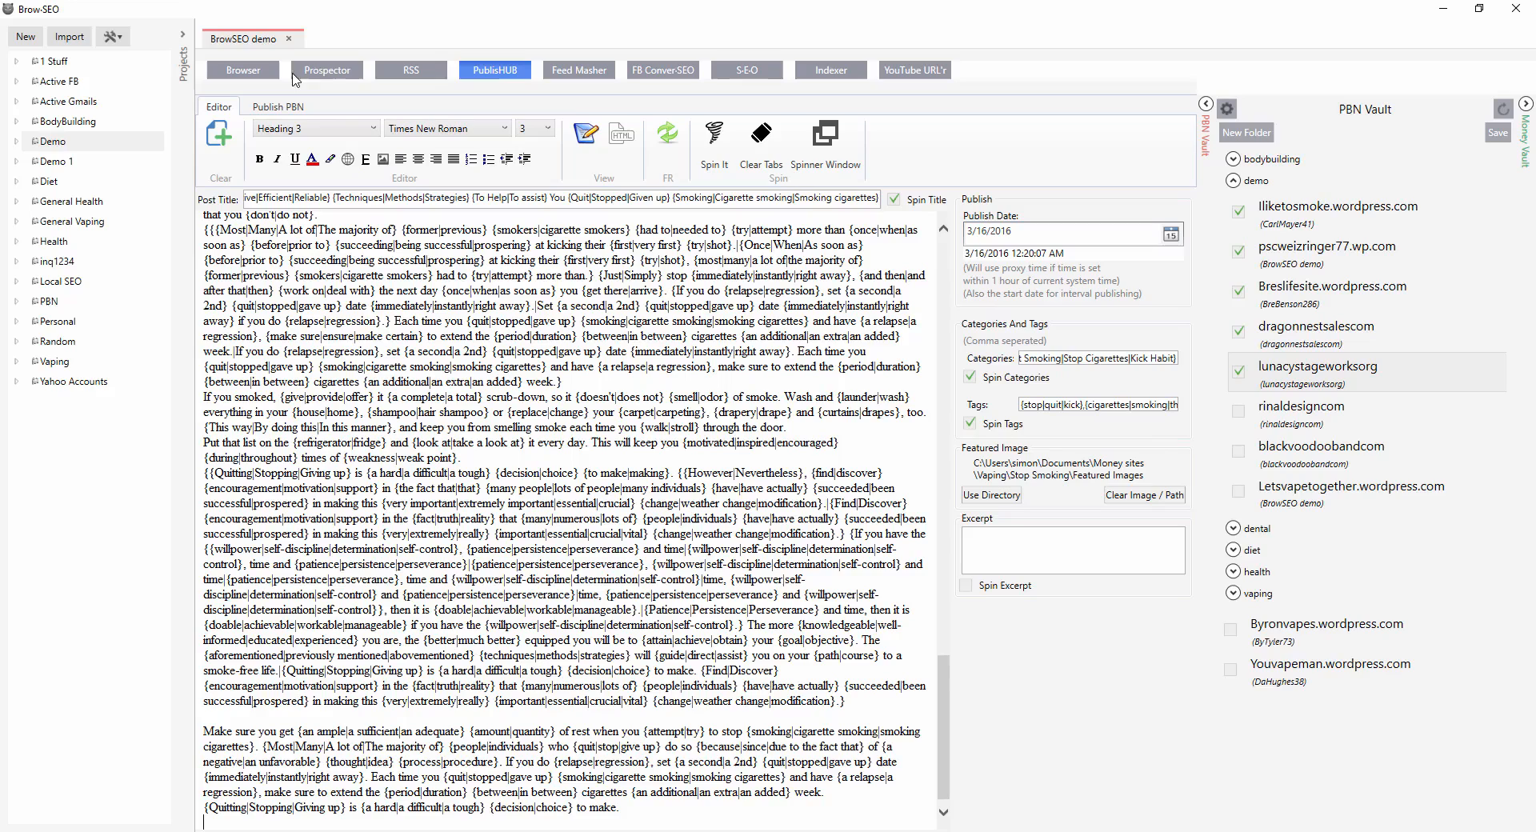
left_click(322, 75)
left_click(405, 181)
left_click(324, 816)
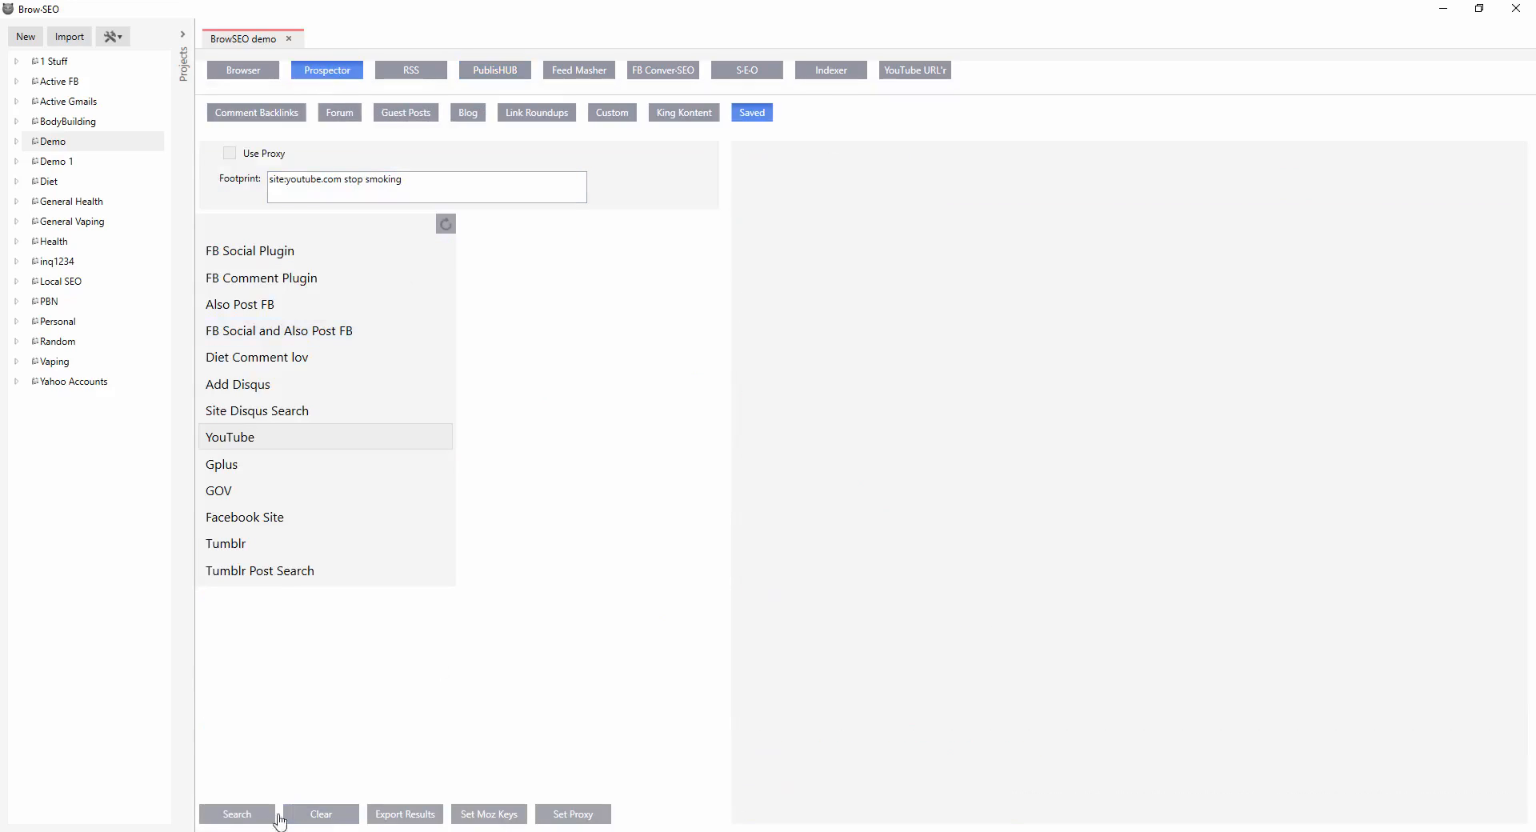
left_click(228, 820)
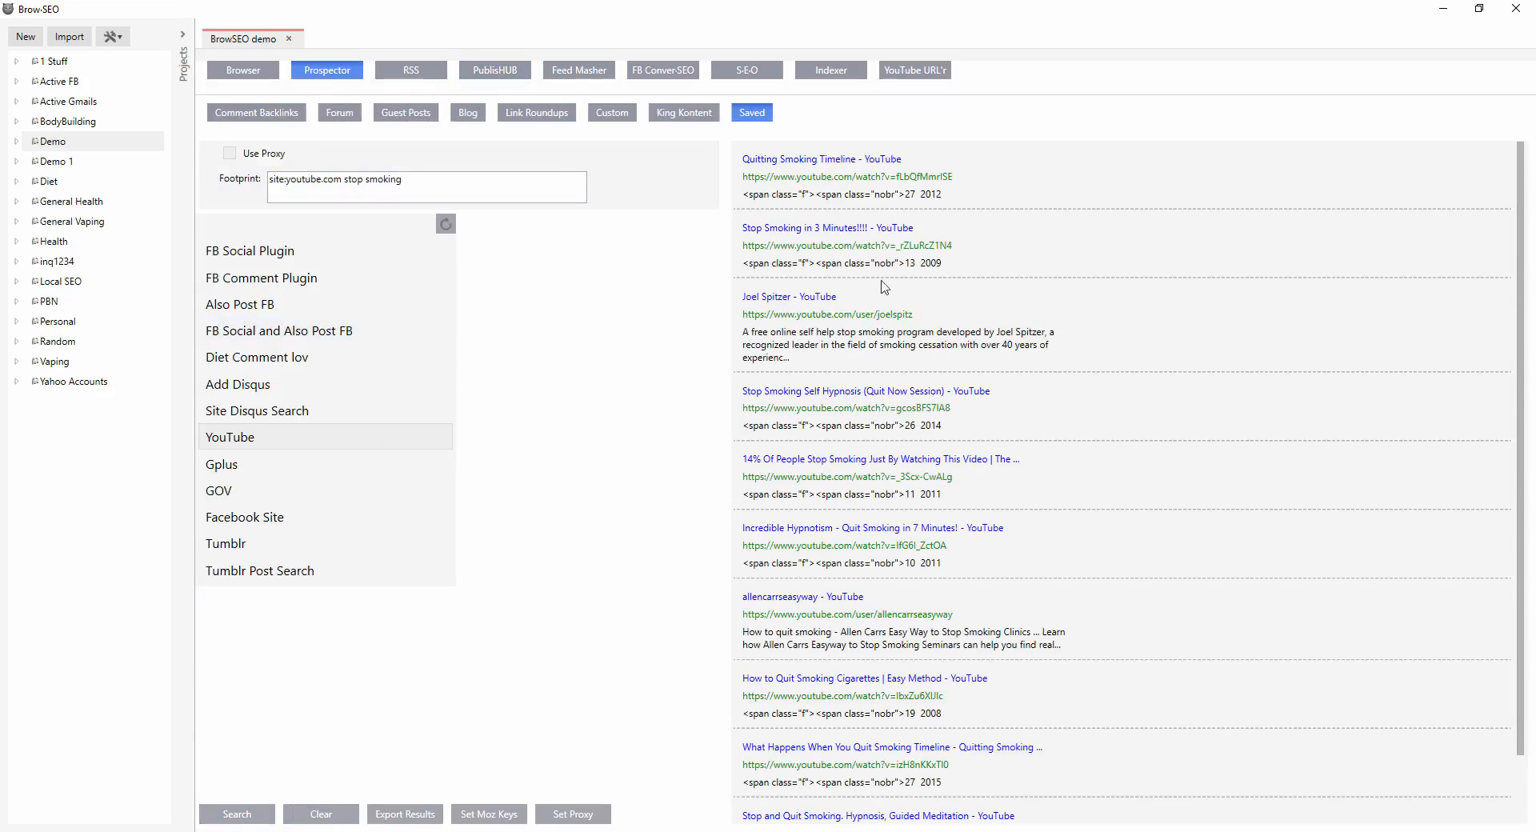
Export the YouTube search results to a file named 'stop smoking youtube'.
right_click(966, 256)
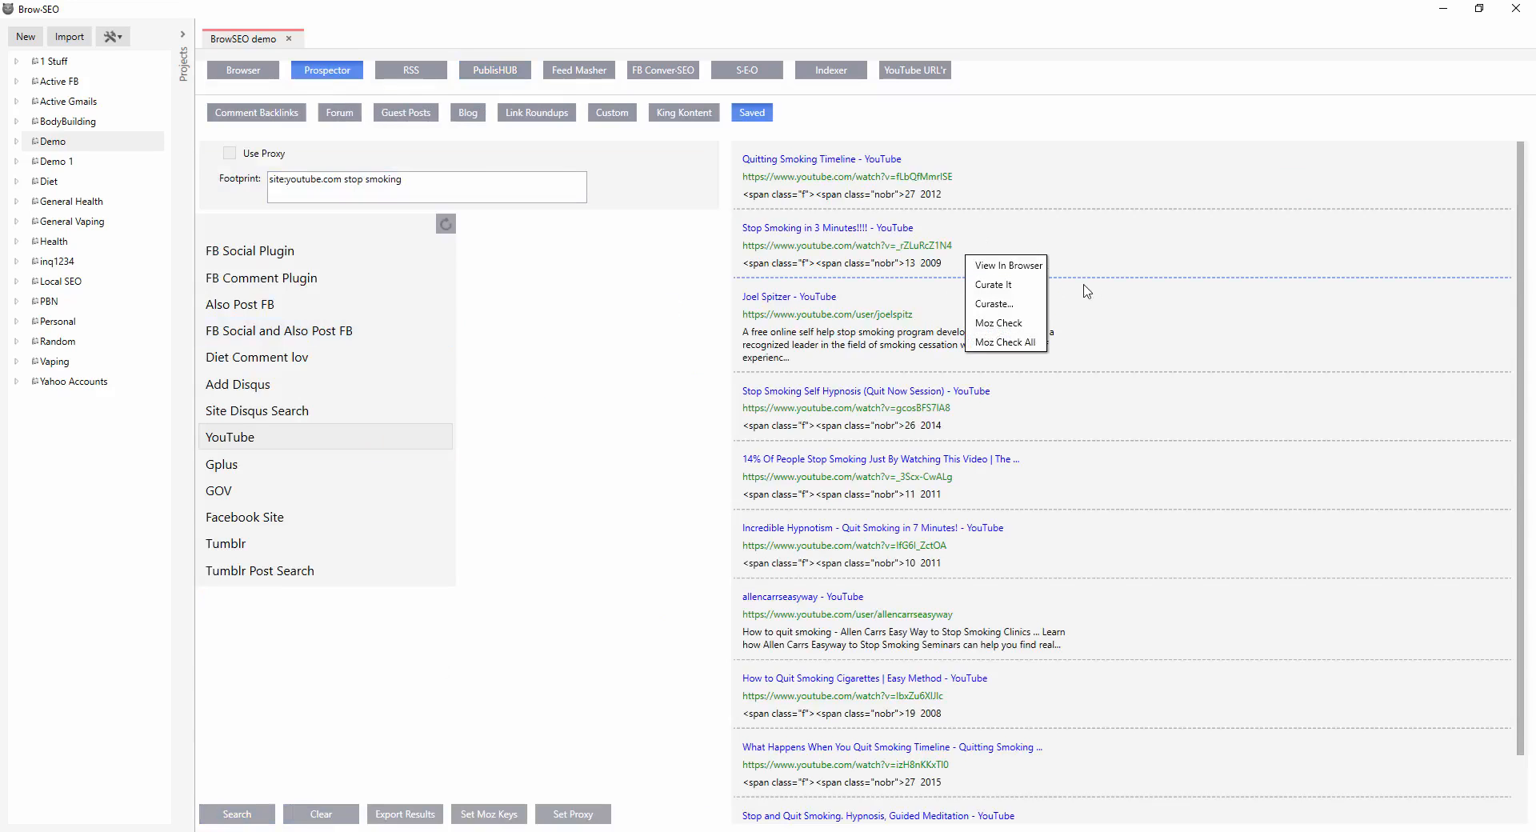
left_click(1066, 426)
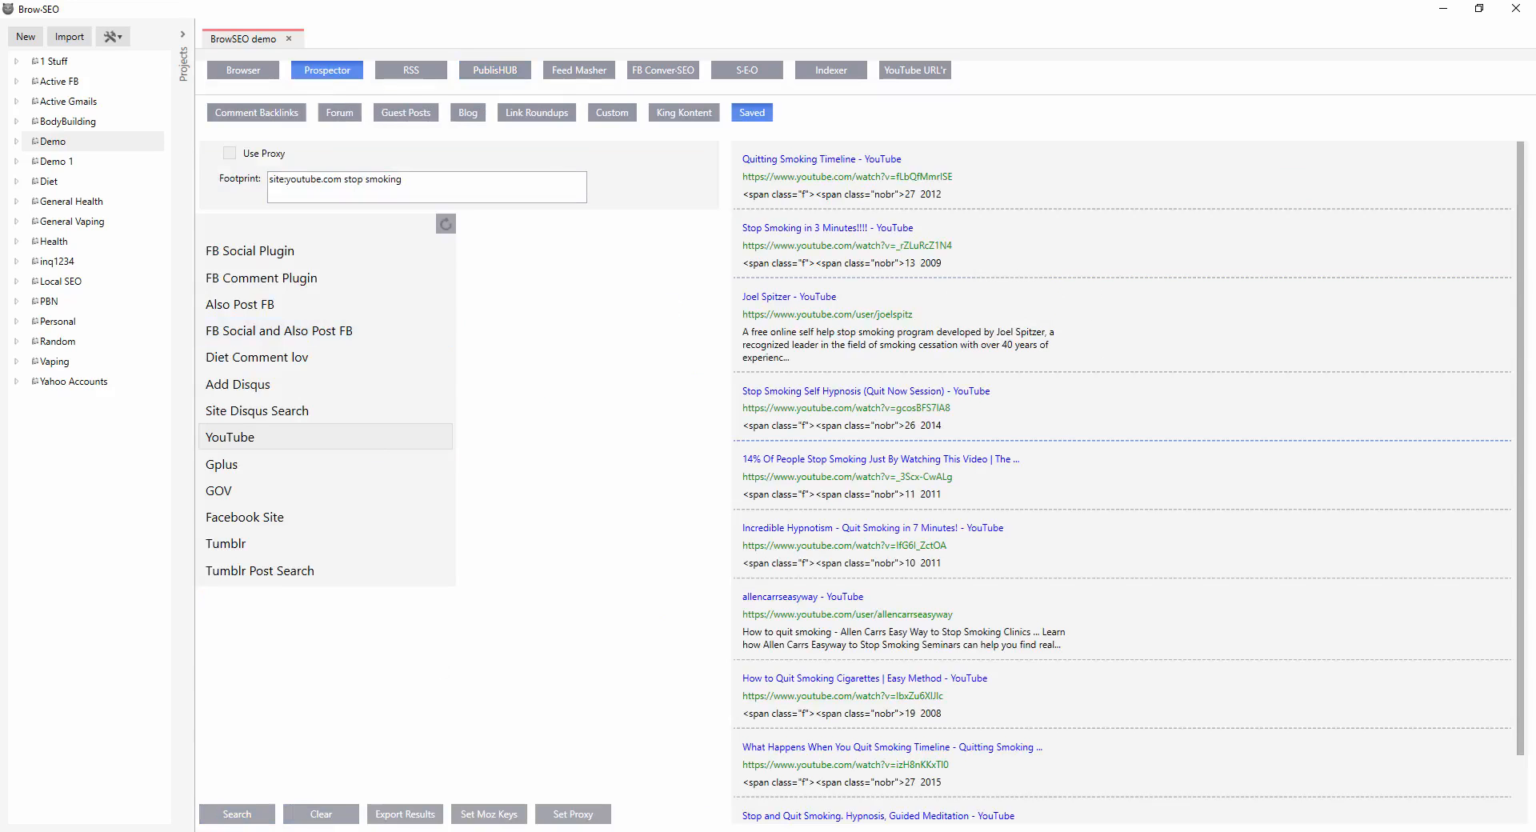
left_click(404, 815)
type("stop smoking youtube")
key("Return")
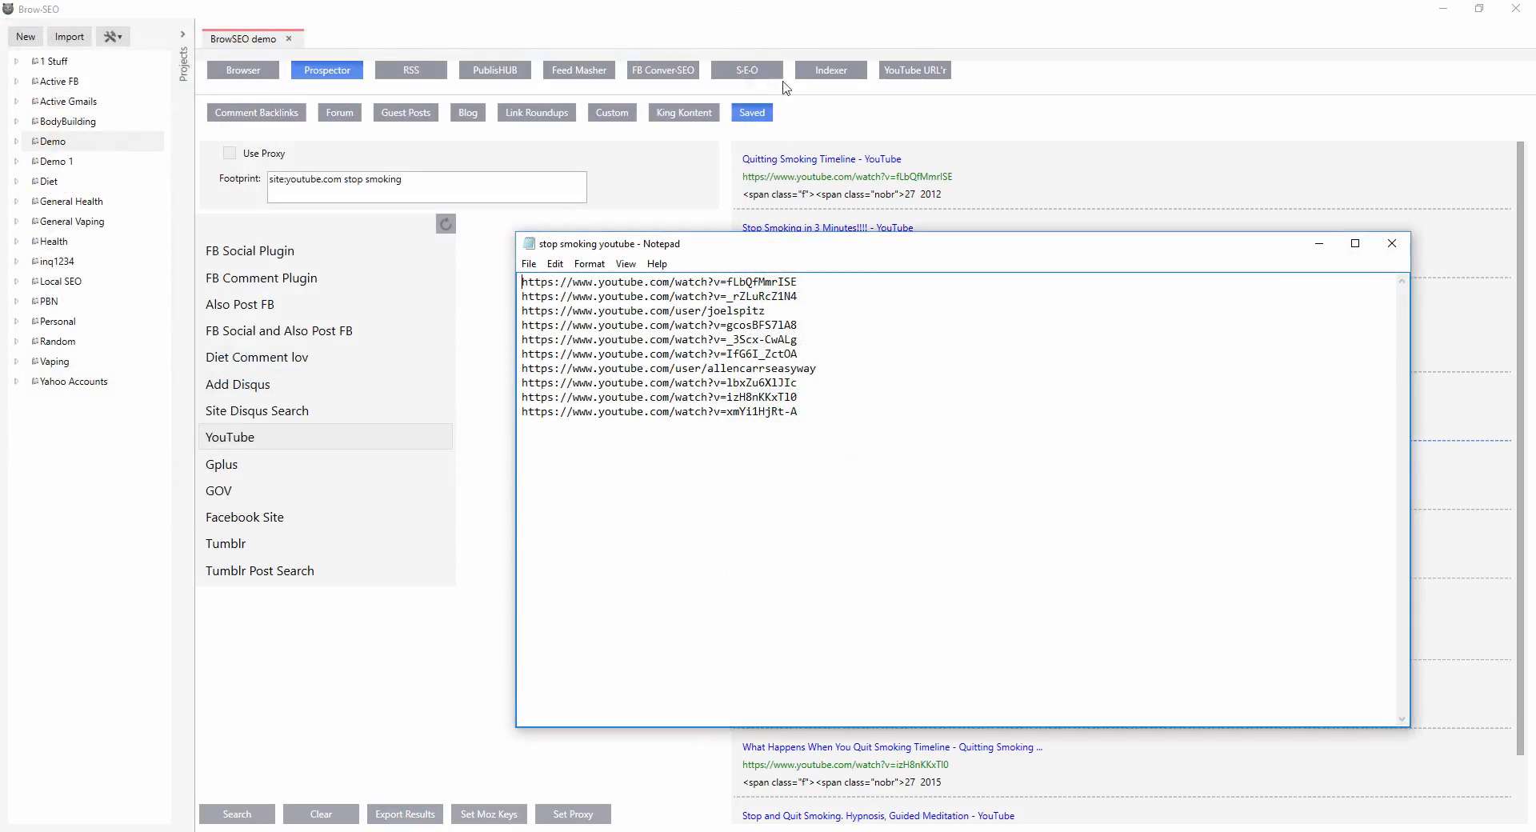
key("ctrl+a")
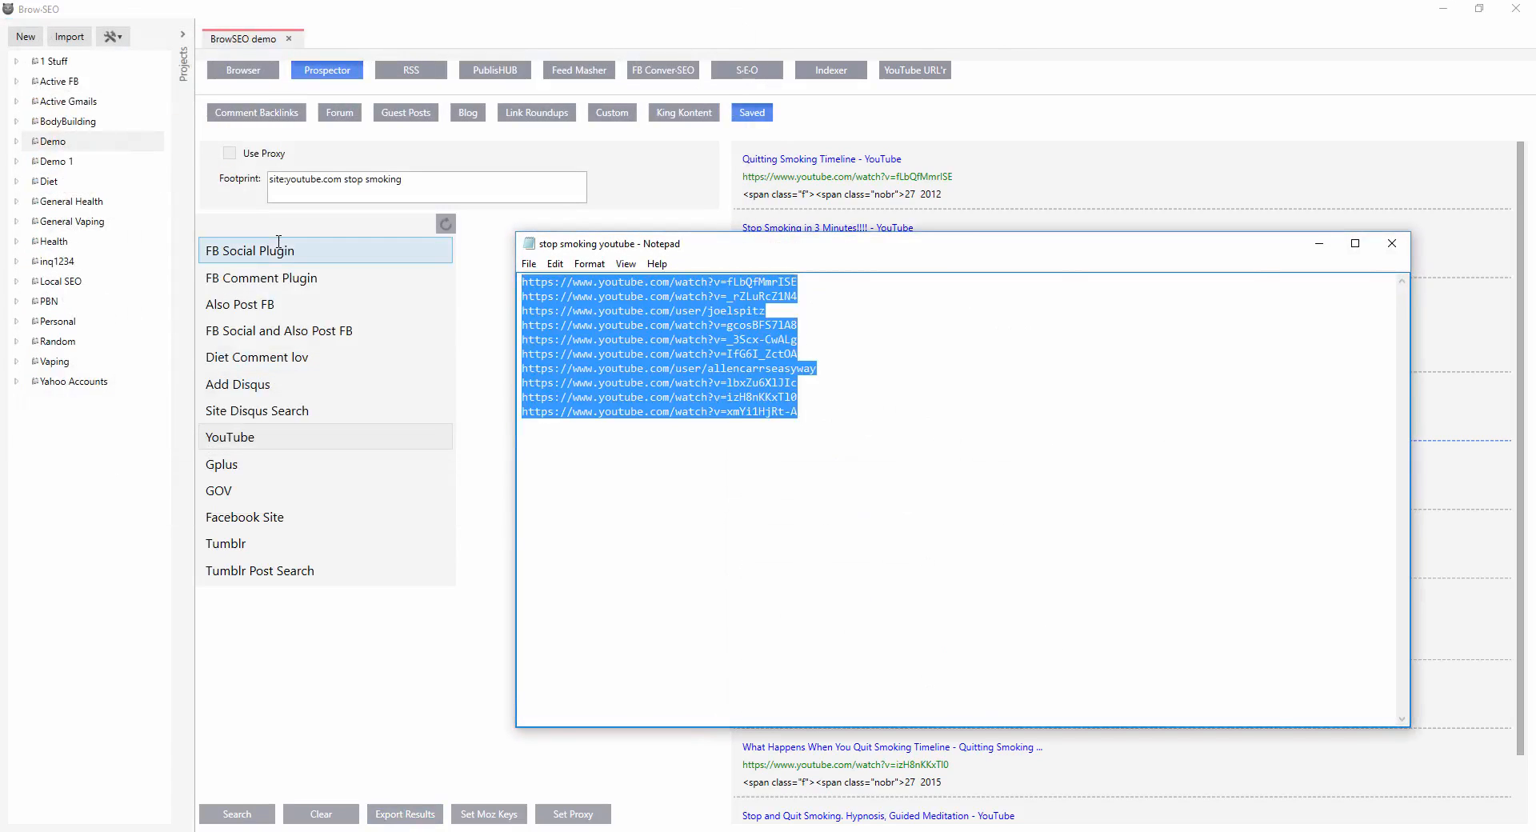
left_click(1389, 245)
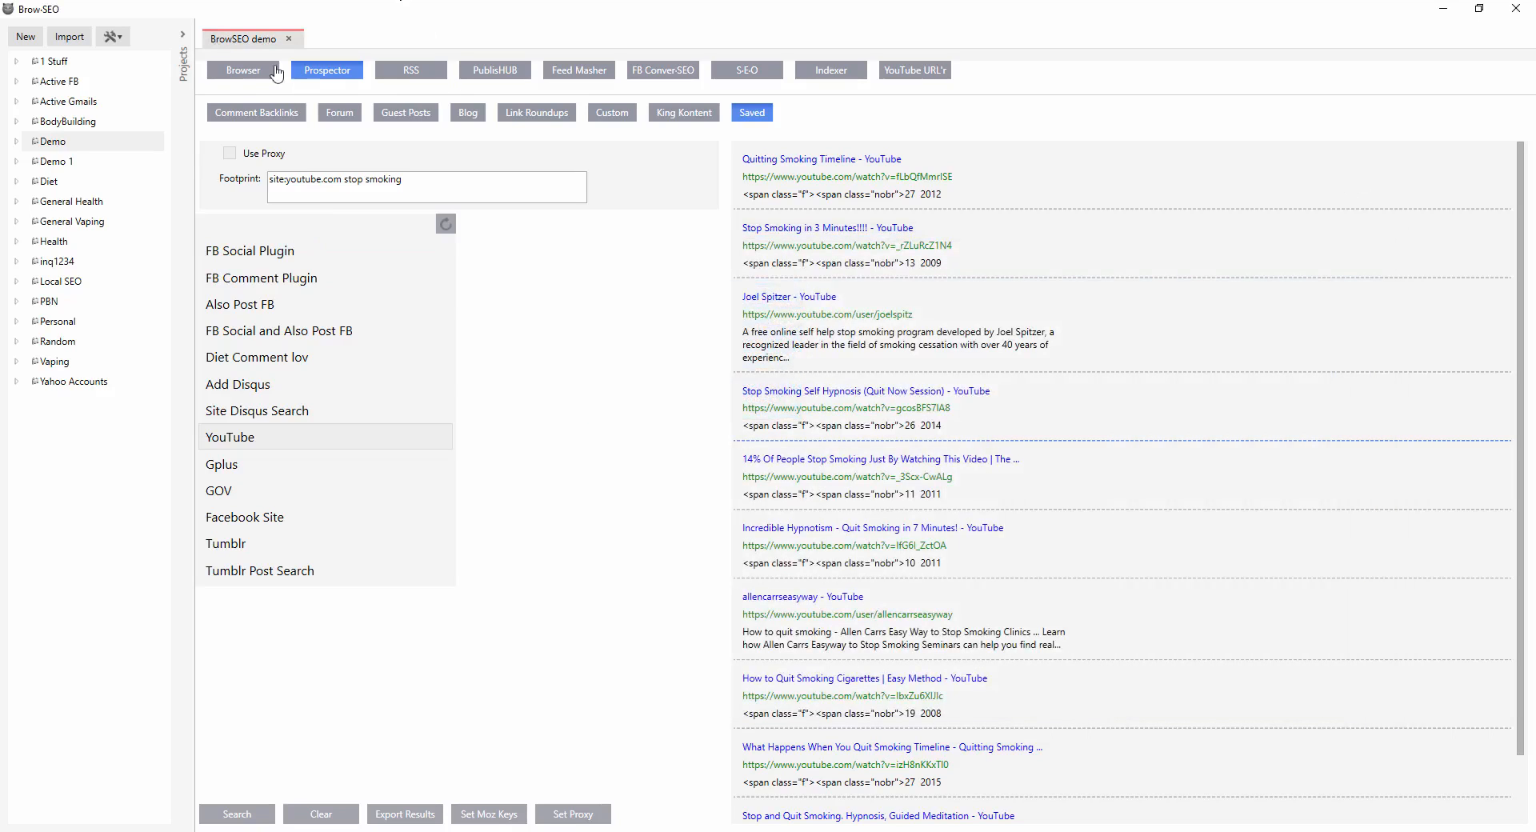
left_click(482, 74)
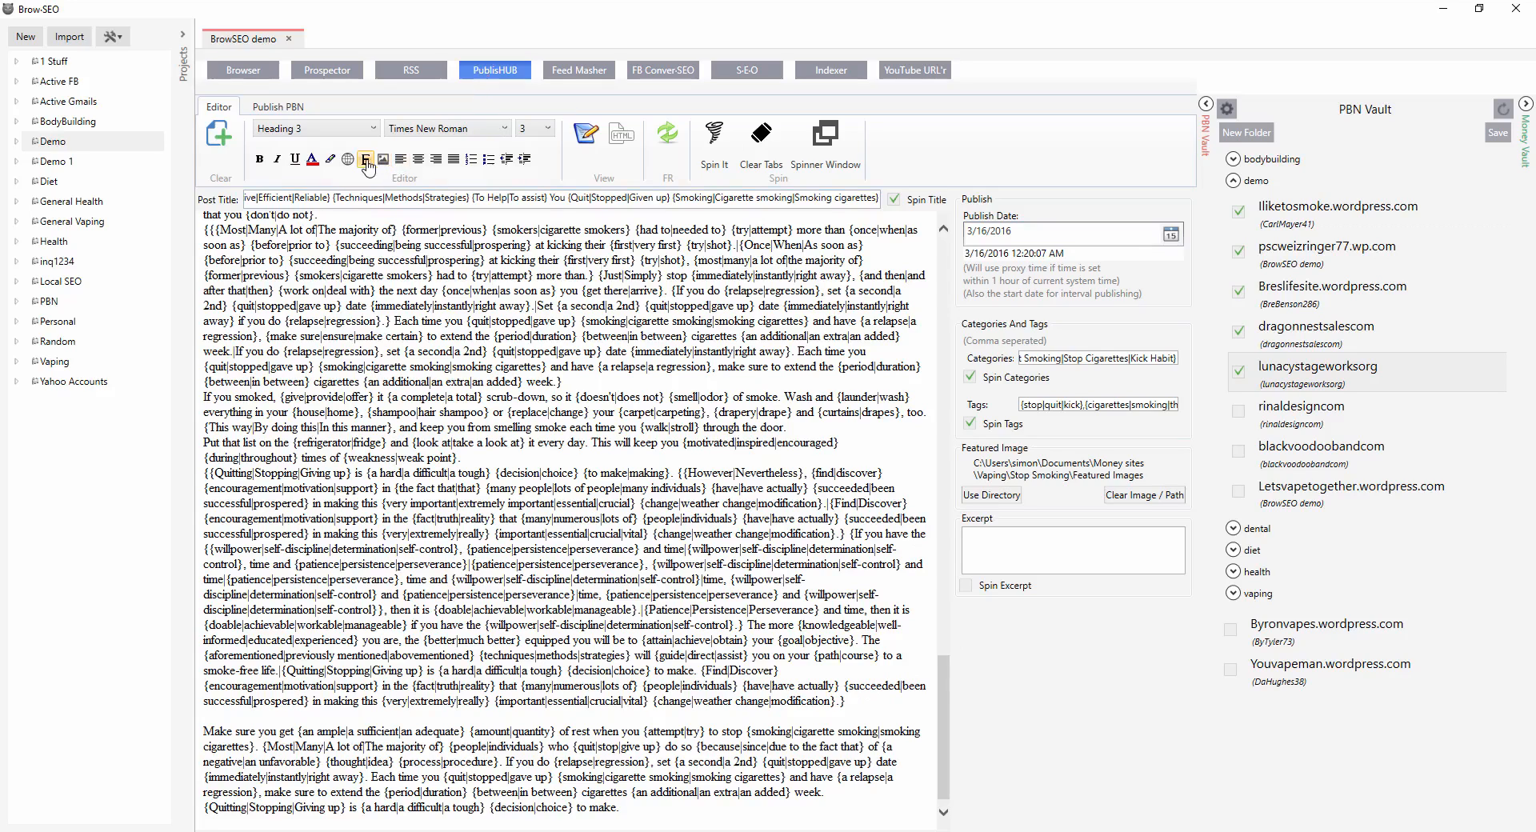
scroll(565, 514, "down", 1)
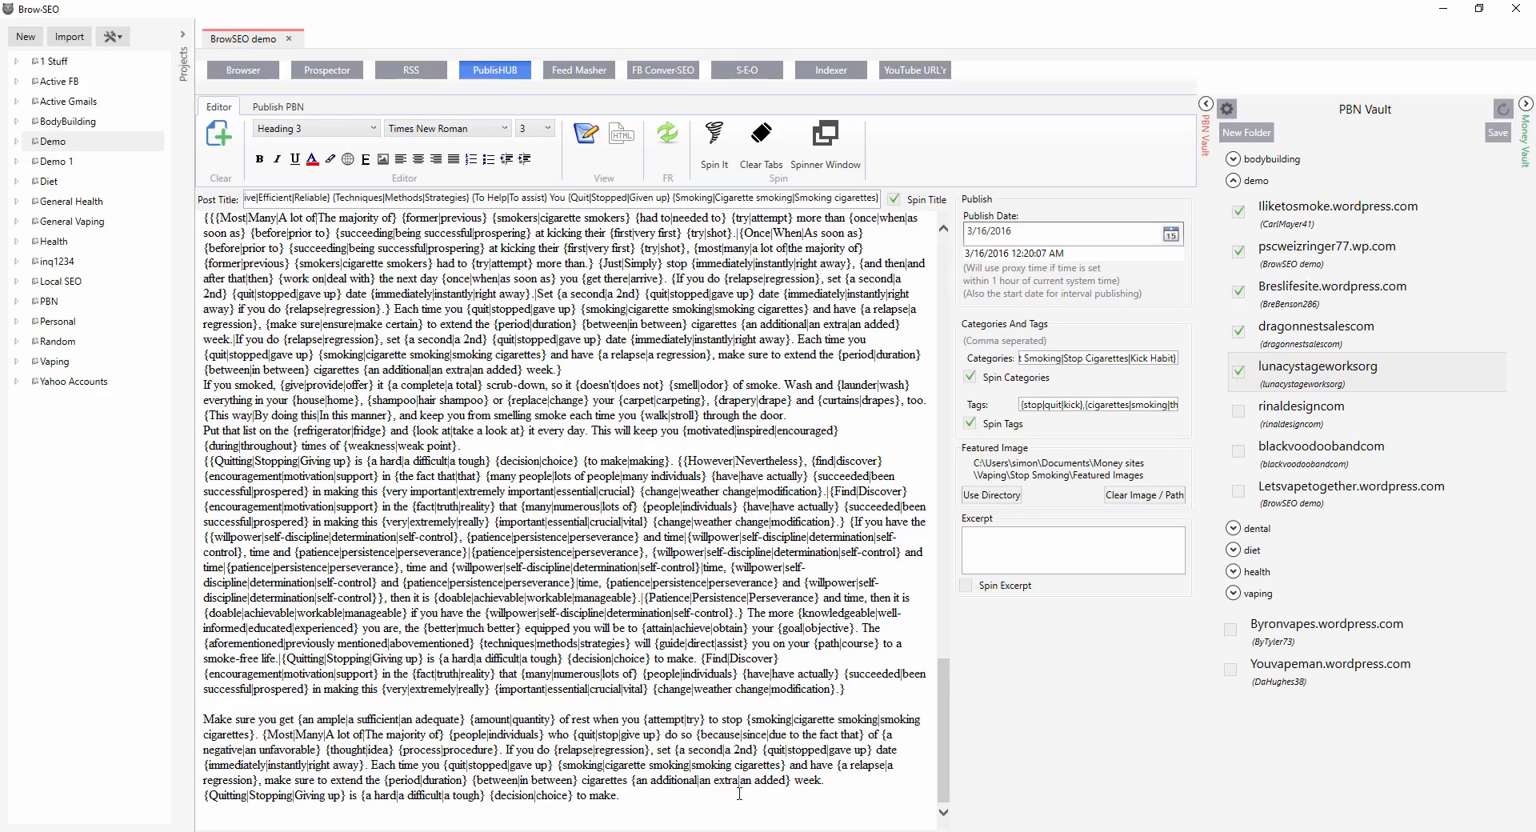
left_click(725, 831)
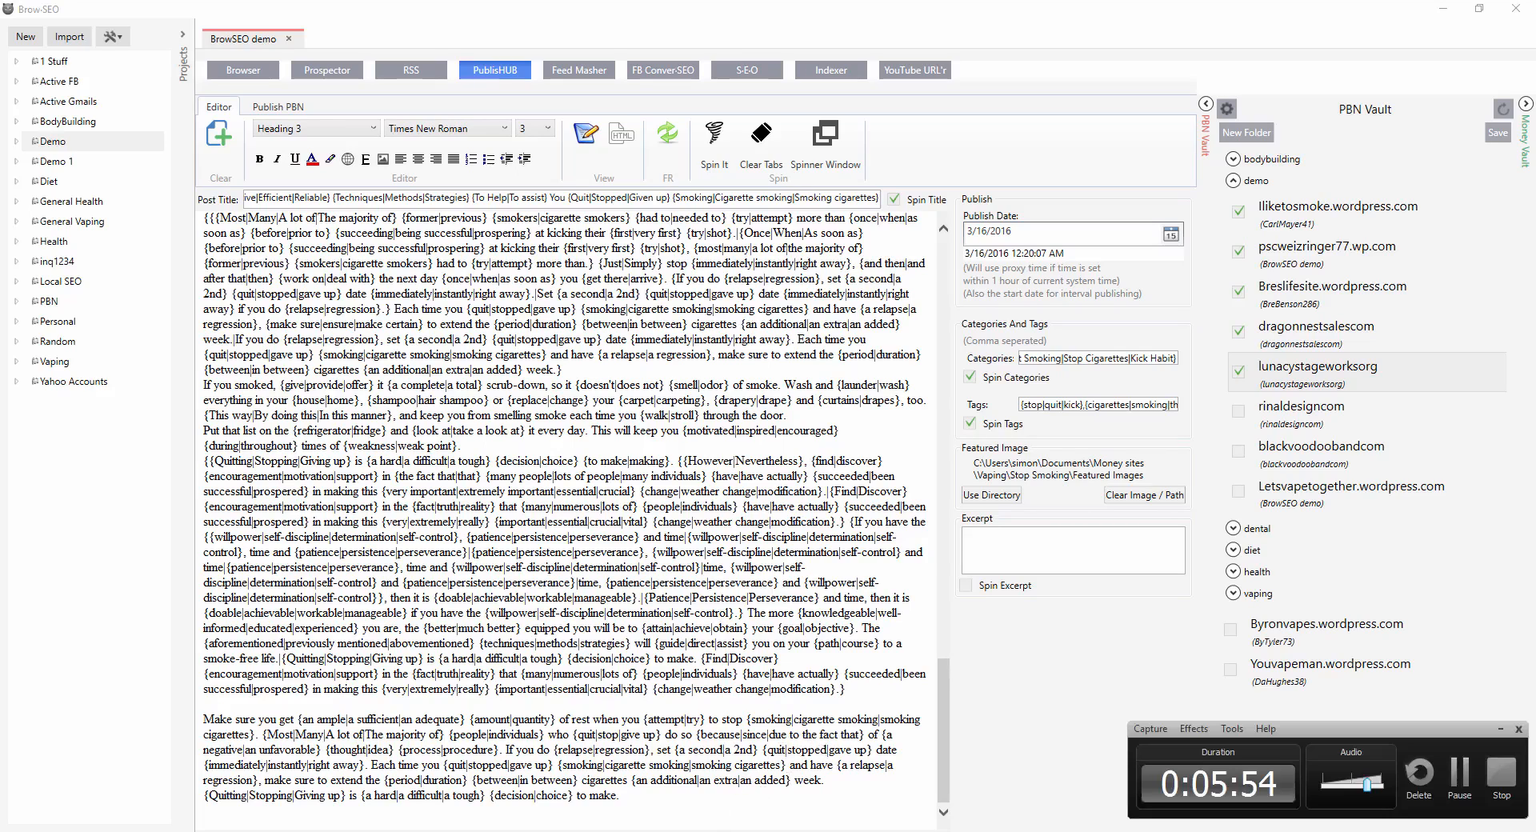
left_click(1459, 772)
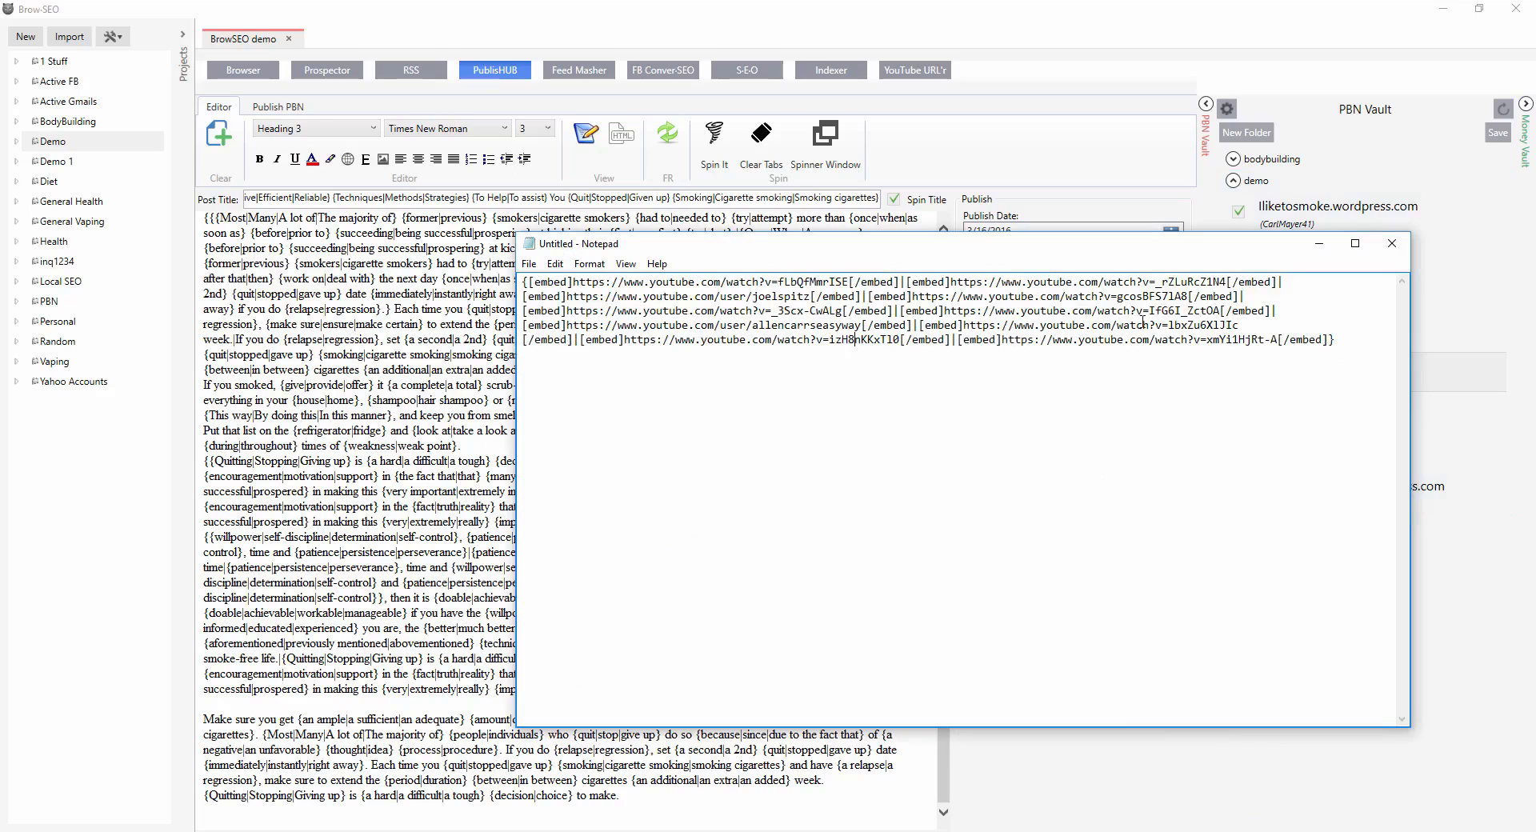
Copy the spintax group of [embed]-wrapped YouTube URLs and paste it at the end of the article body.
left_click_drag(522, 281, 1389, 346)
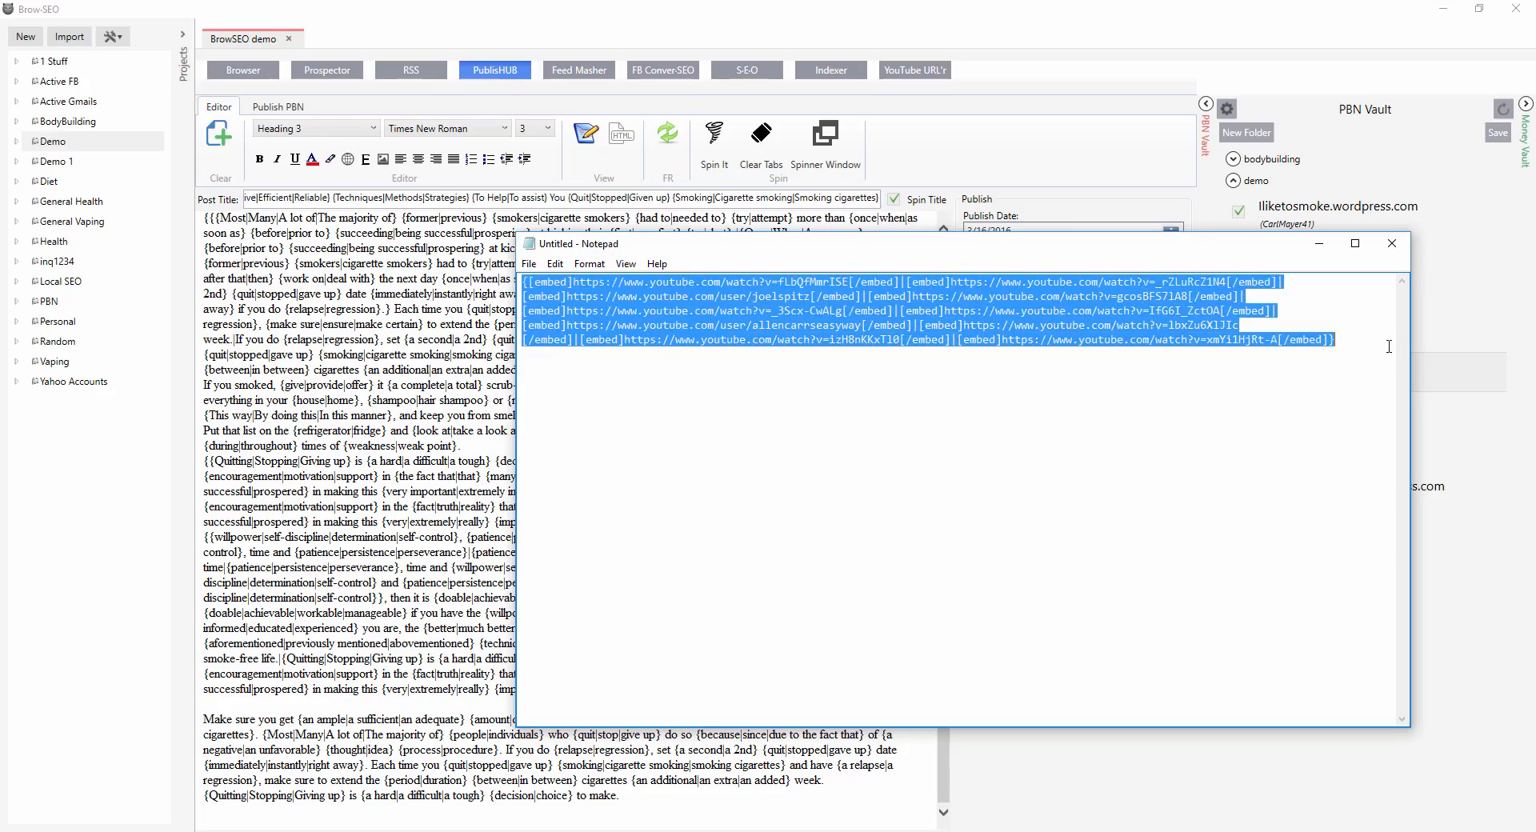
right_click(1204, 319)
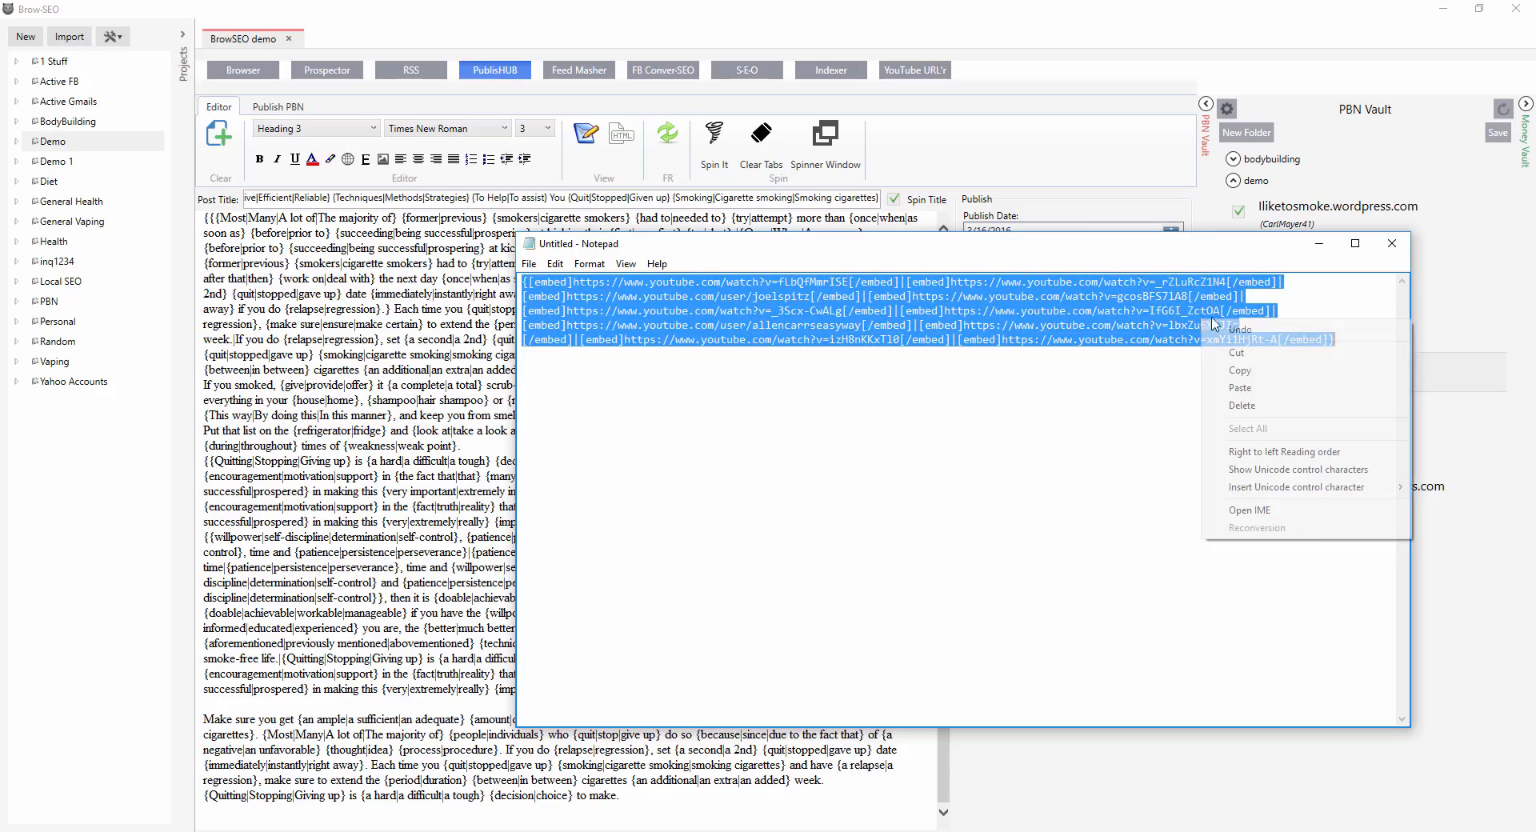
left_click(1293, 371)
left_click(1320, 243)
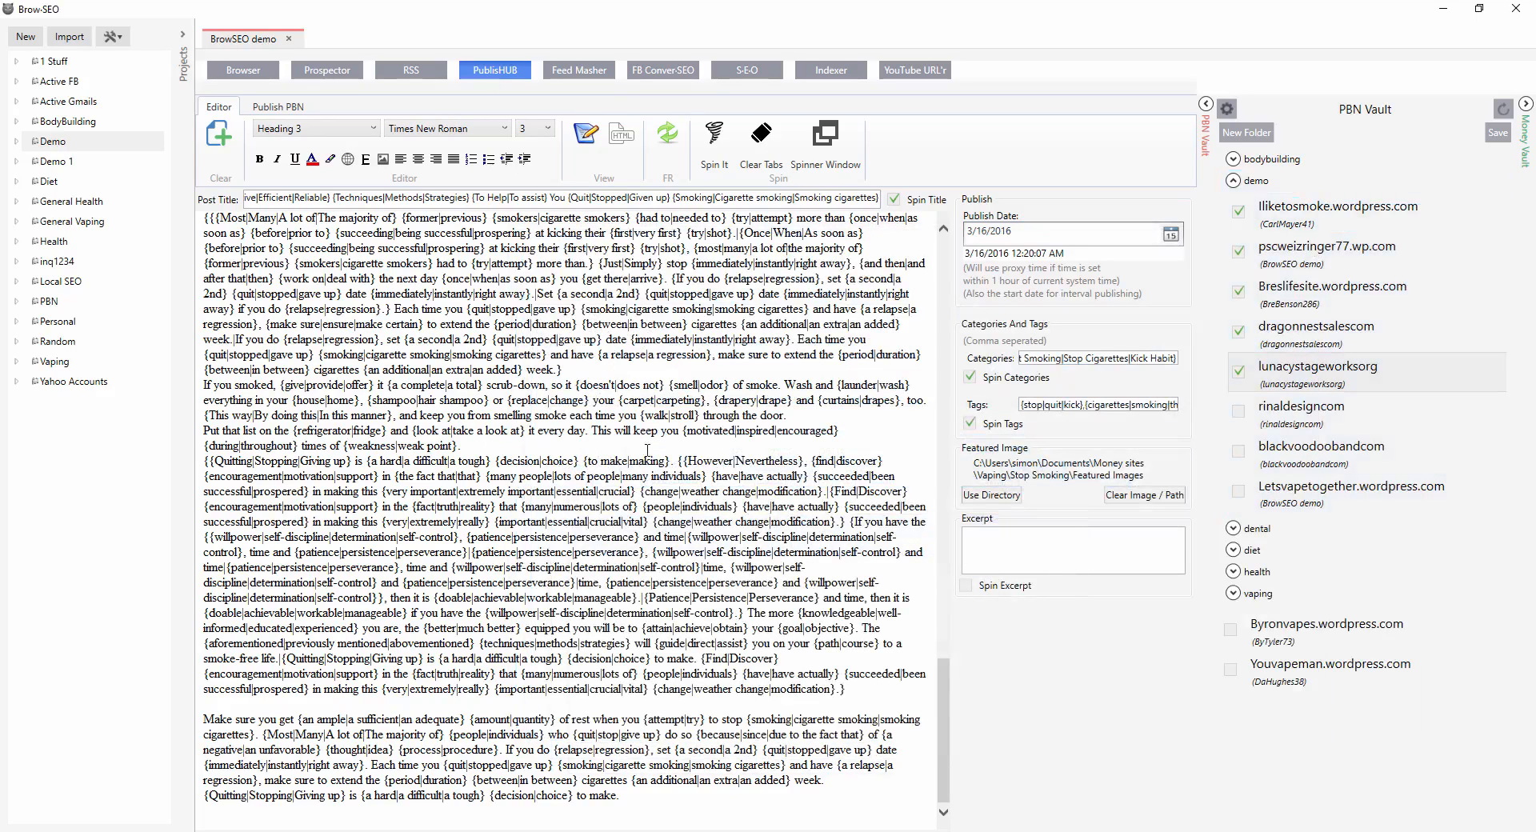
left_click(264, 813)
key("ctrl+v")
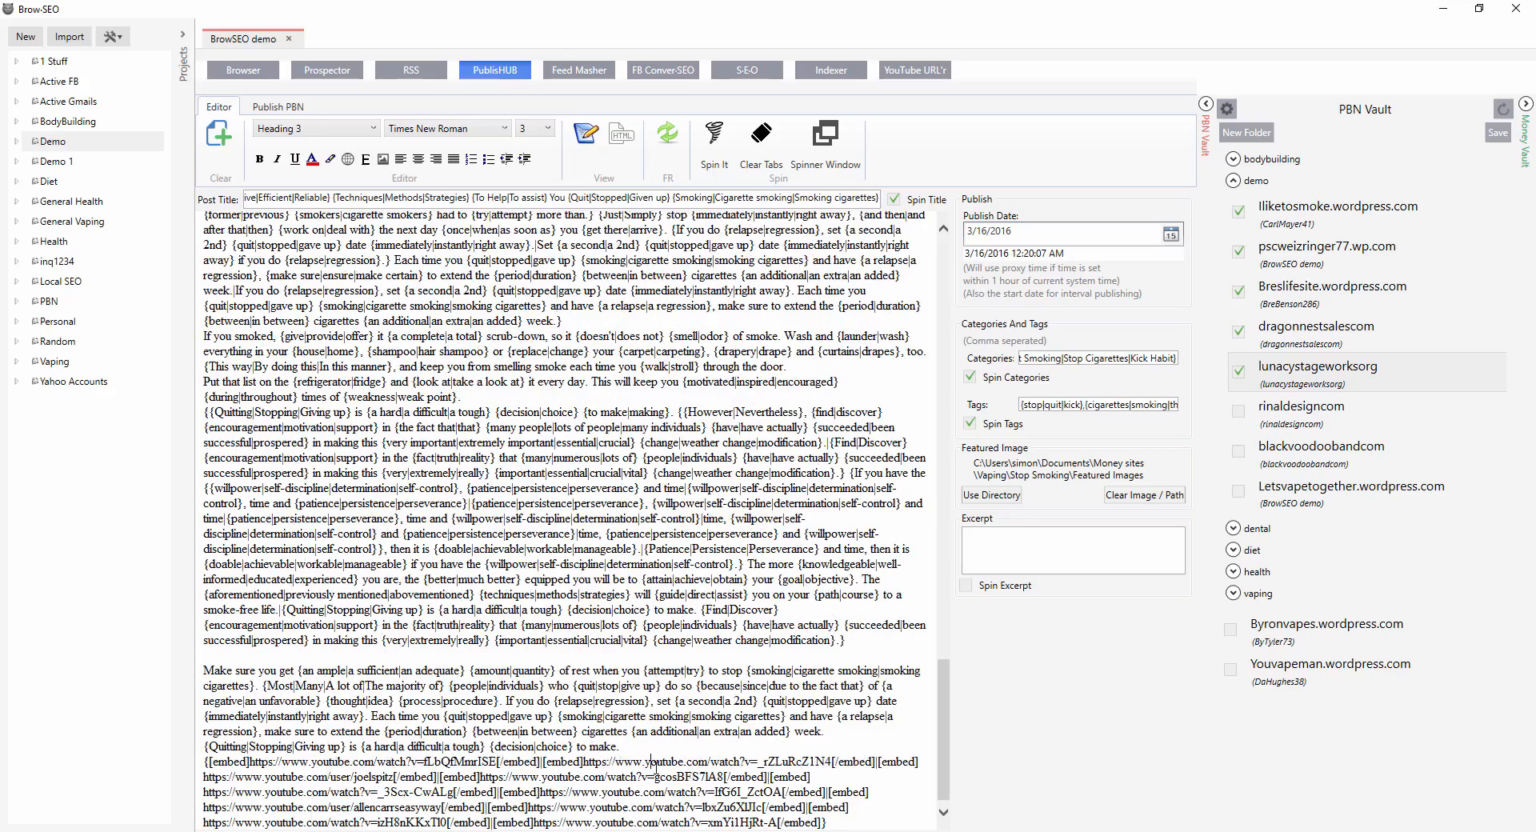
Set the publish date to 3/16/2016 and the publish time to 2:40:00 AM.
scroll(725, 769, "down", 1)
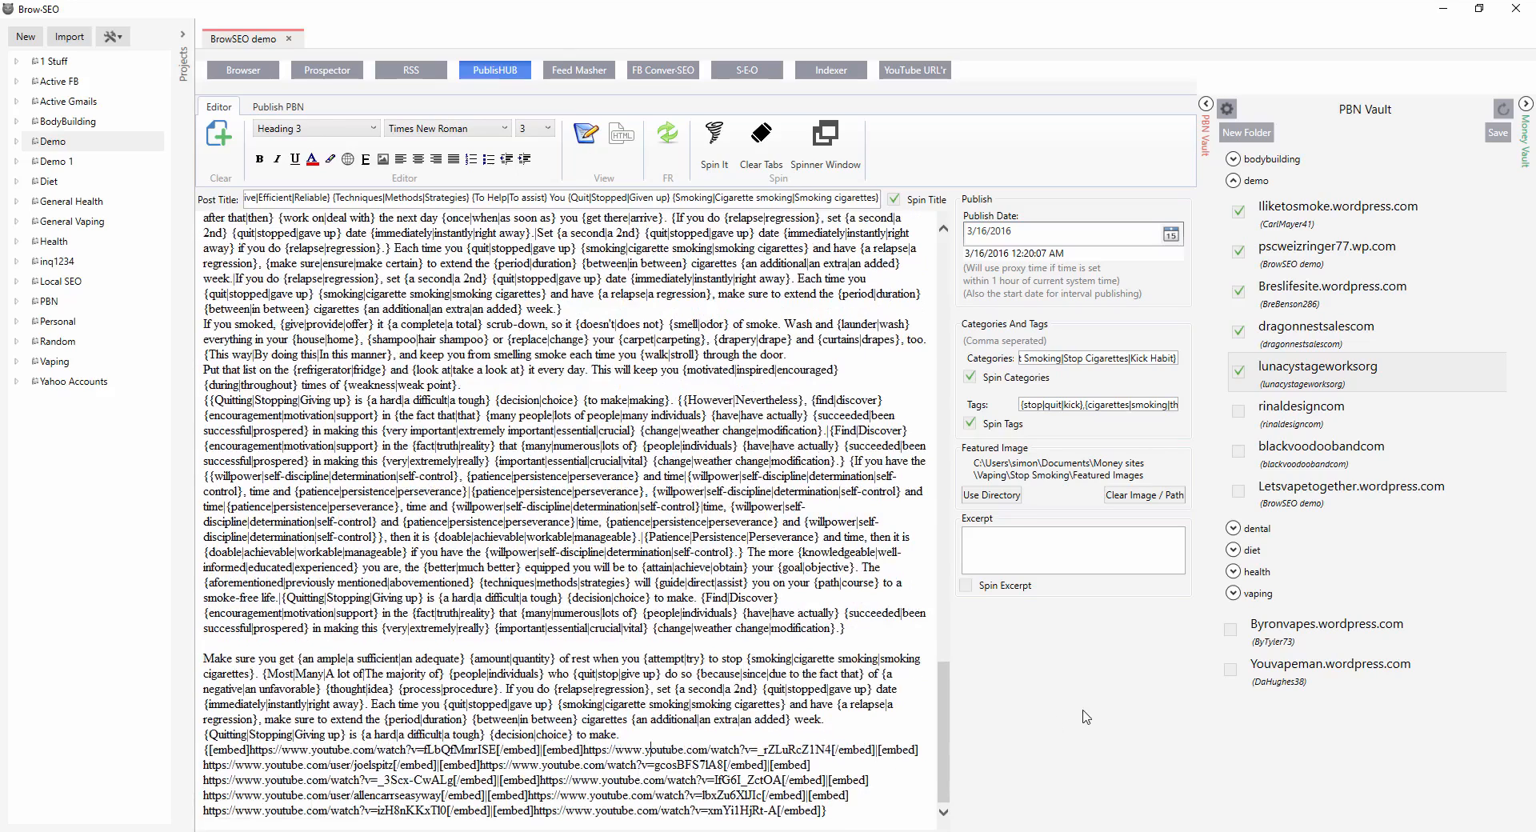
left_click(1168, 236)
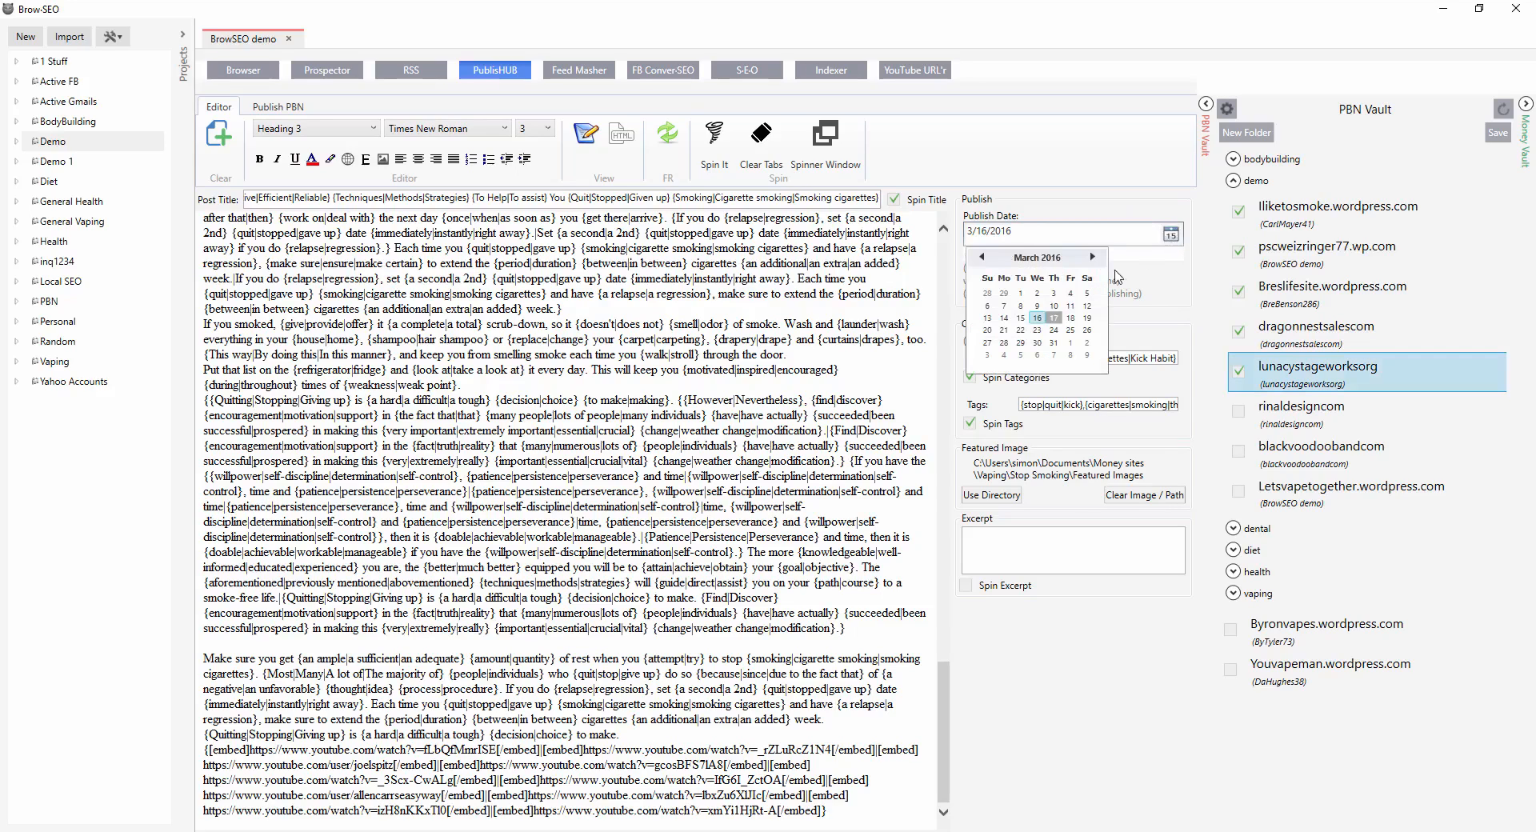
left_click(1038, 320)
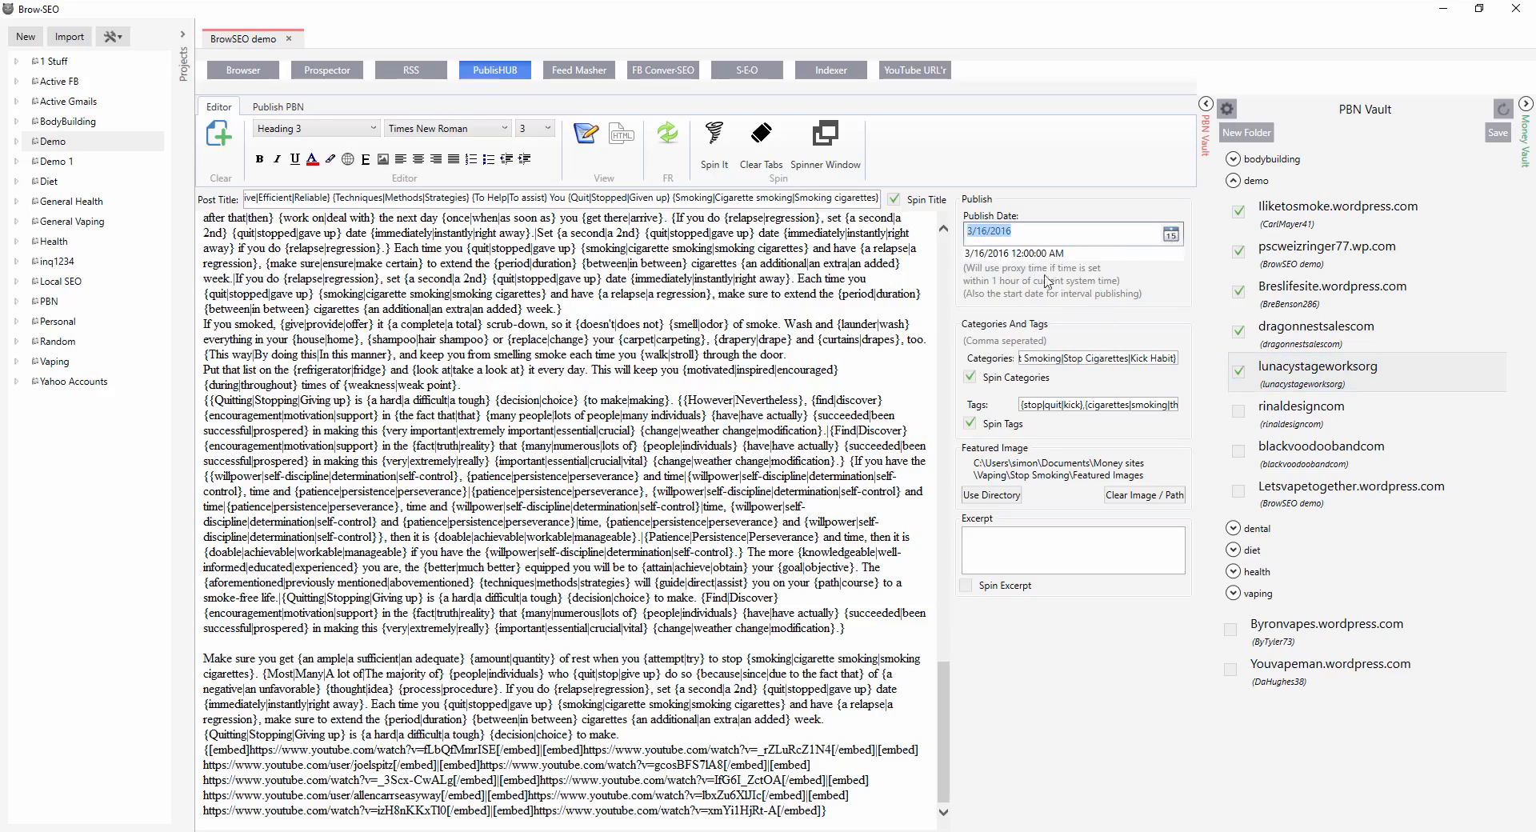
left_click(1036, 254)
key("Left")
key("Left")
key("Left")
key("Left")
key("Left")
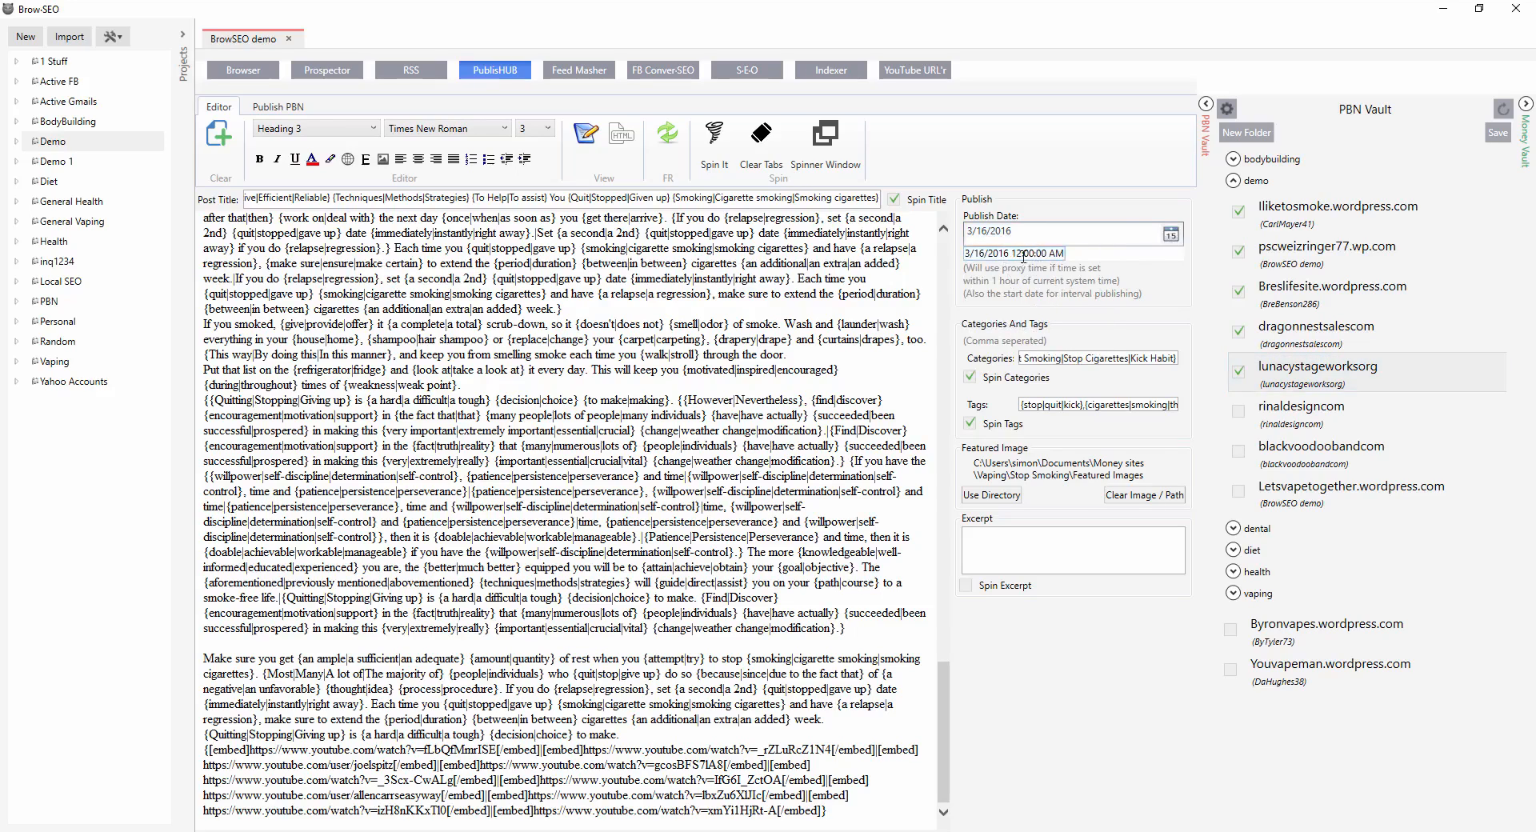
key("BackSpace")
left_click(1024, 253)
key("BackSpace")
type("7")
key("BackSpace")
type("4")
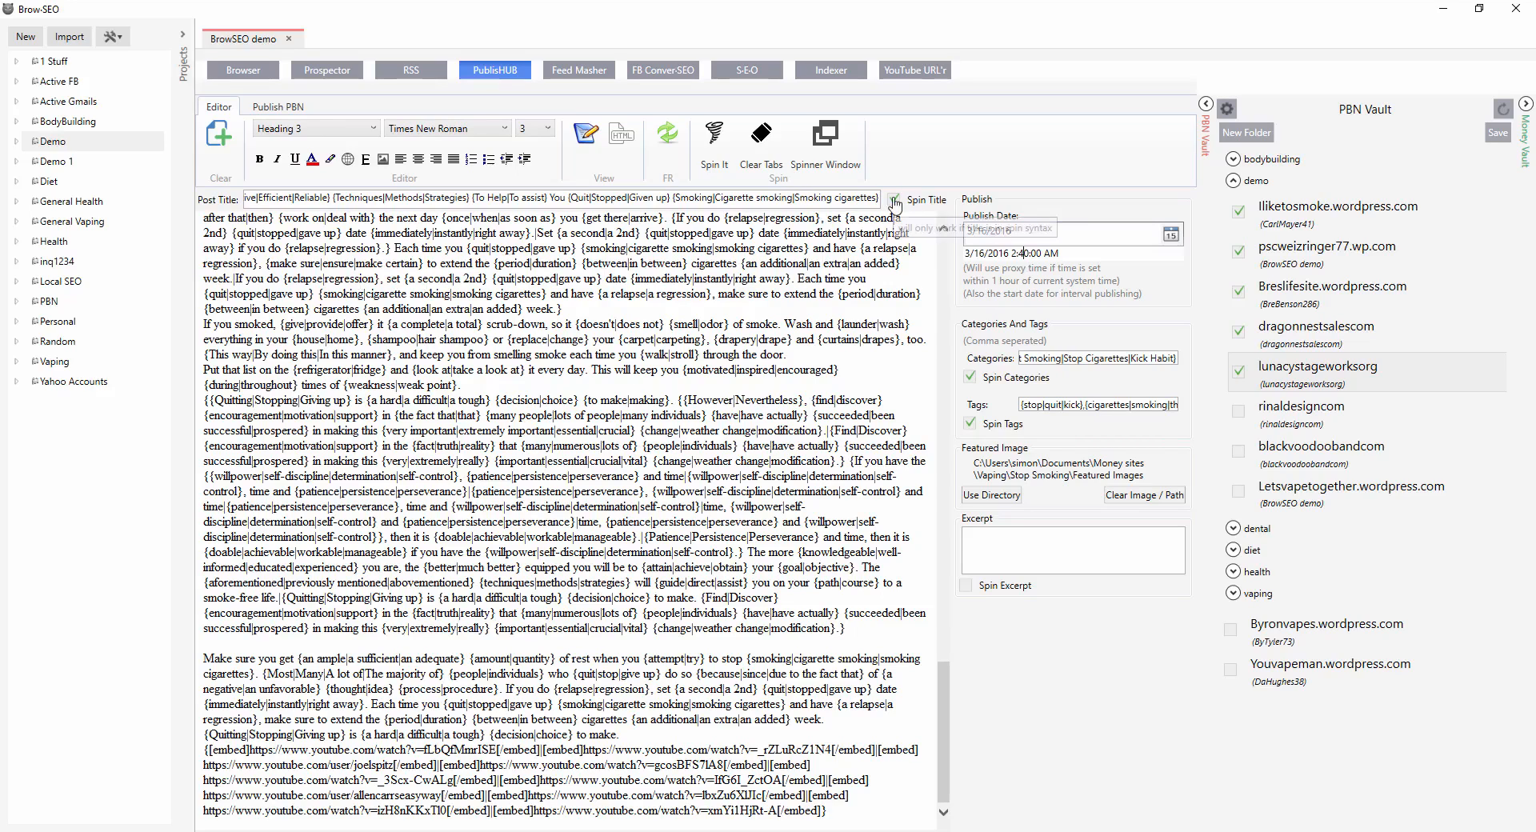
Enable Auto Spin in the PBN publish settings and set the times to spin to 30.
left_click(278, 107)
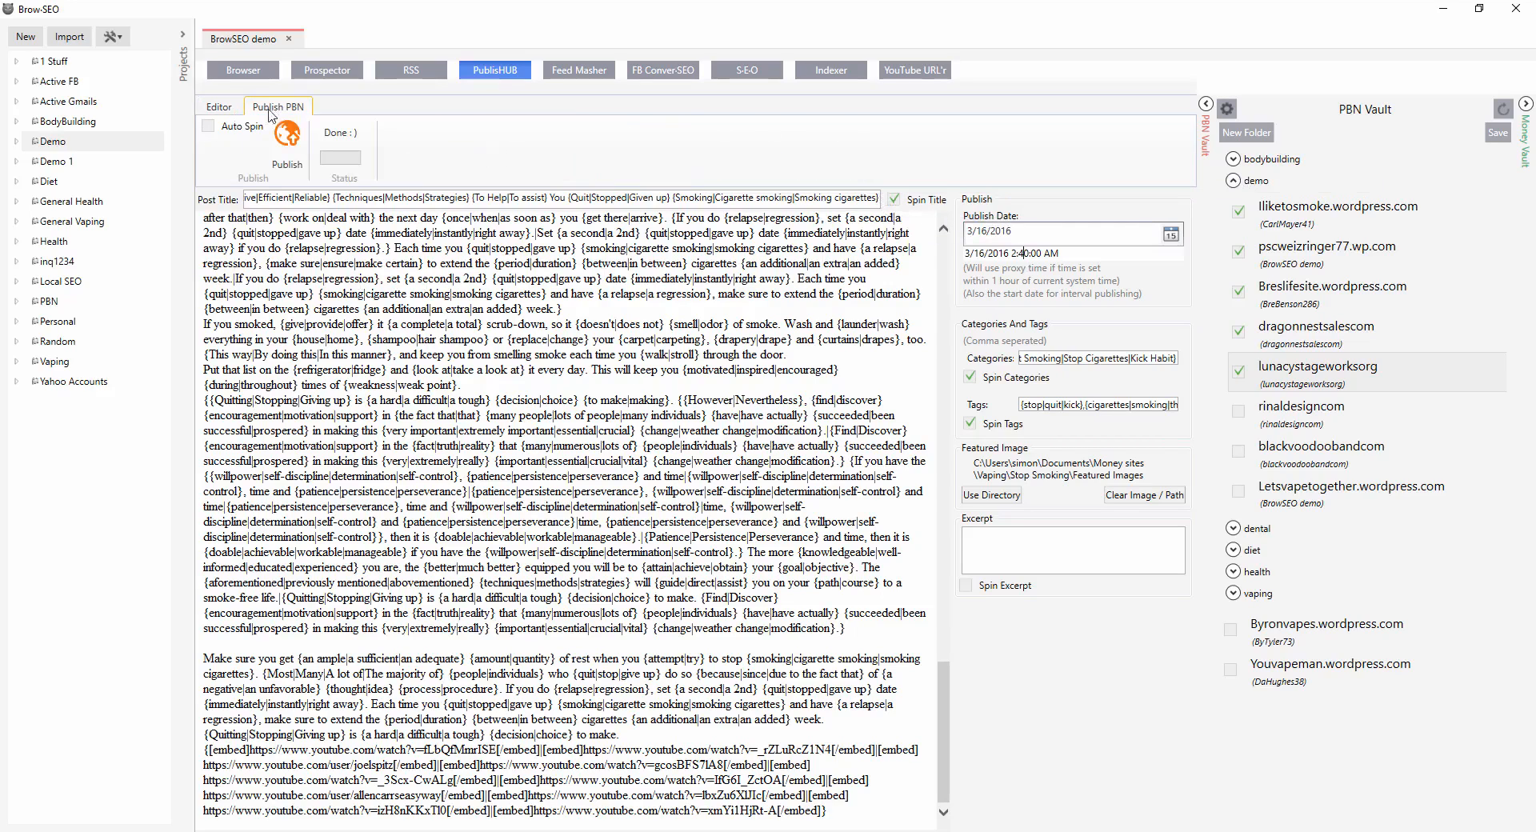
left_click(209, 127)
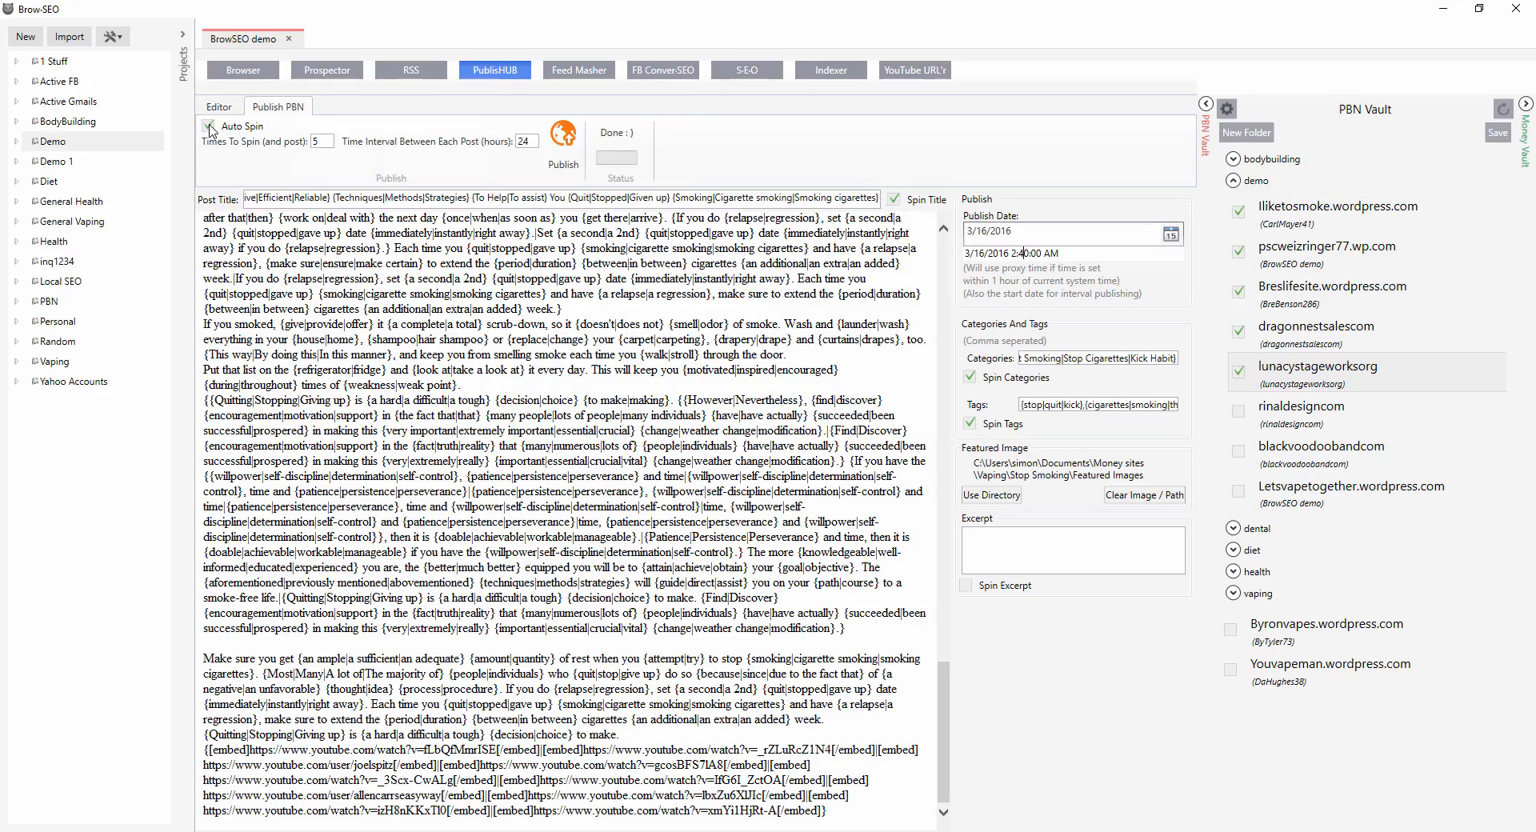
left_click_drag(326, 142, 297, 141)
type("30")
left_click_drag(529, 141, 516, 141)
scroll(555, 443, "up", 15)
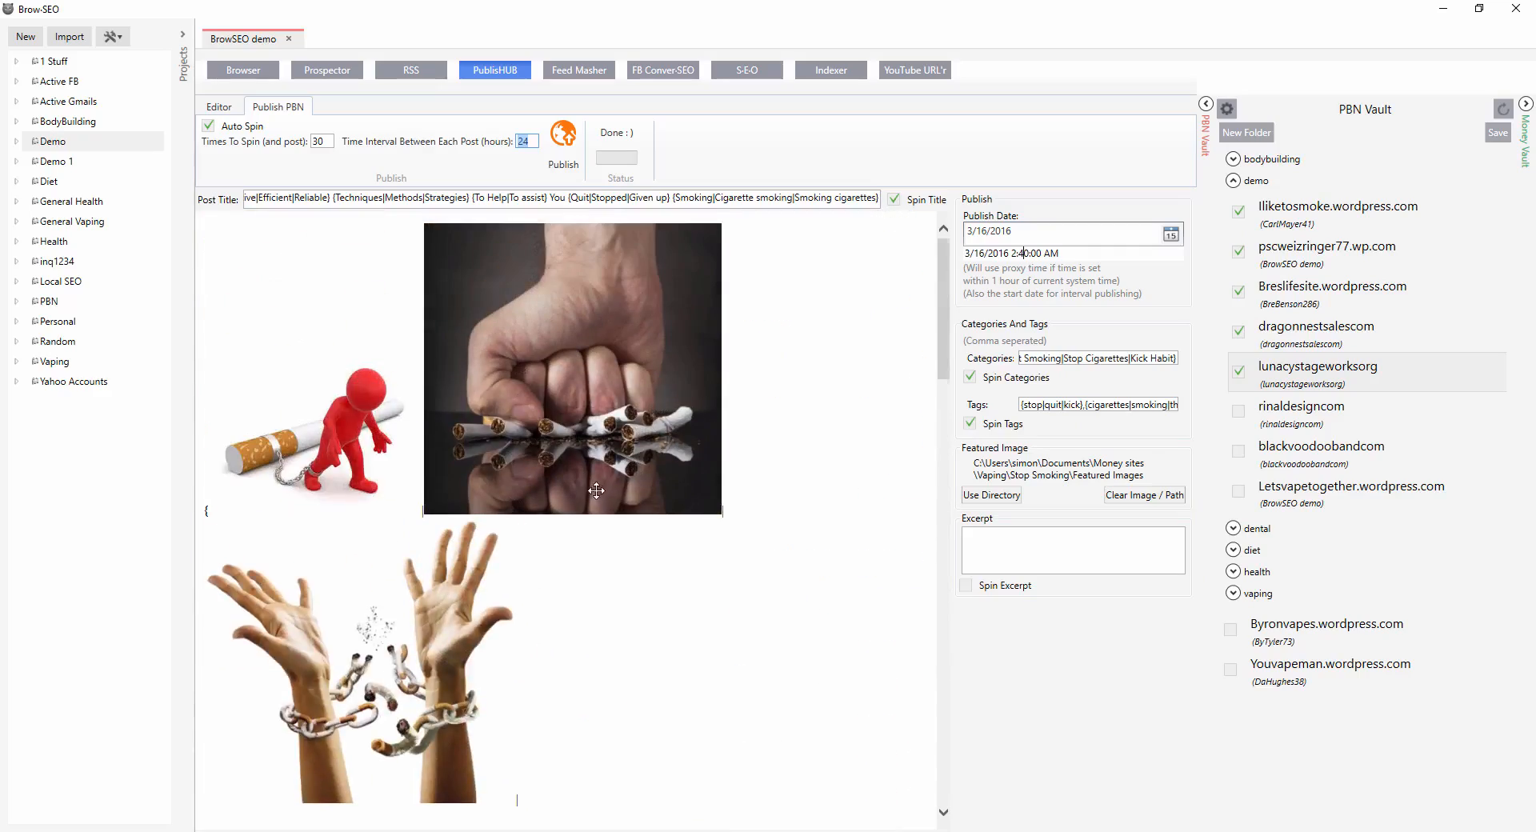
scroll(582, 492, "down", 4)
scroll(582, 492, "down", 5)
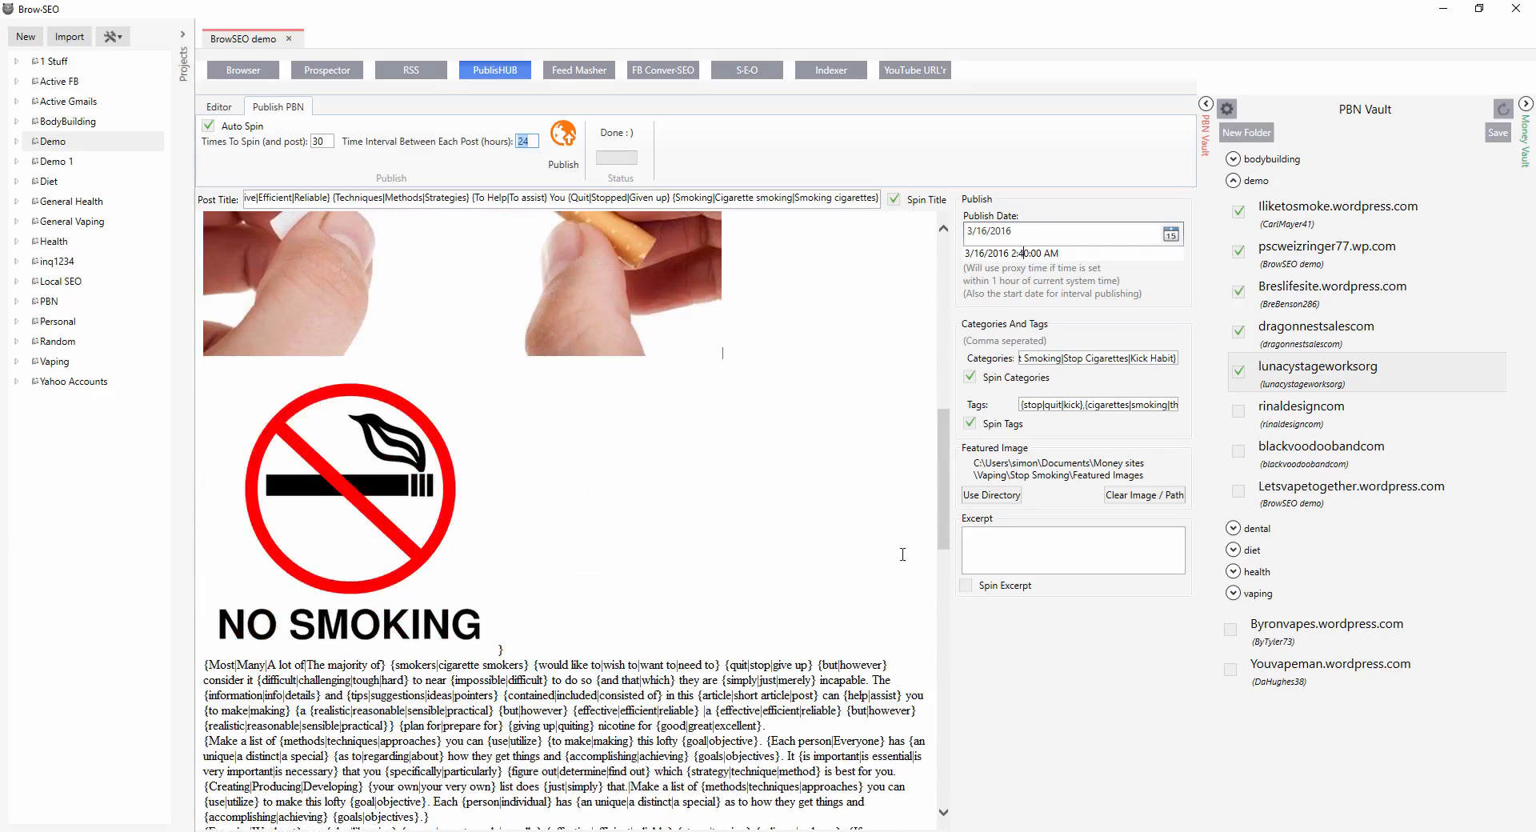
Set the times to spin to 5.
double_click(323, 142)
type("5")
double_click(514, 143)
left_click(1008, 235)
double_click(521, 142)
left_click(522, 142)
key("BackSpace")
key("BackSpace")
type("5")
double_click(527, 142)
double_click(532, 142)
left_click(471, 141)
left_click(1242, 334)
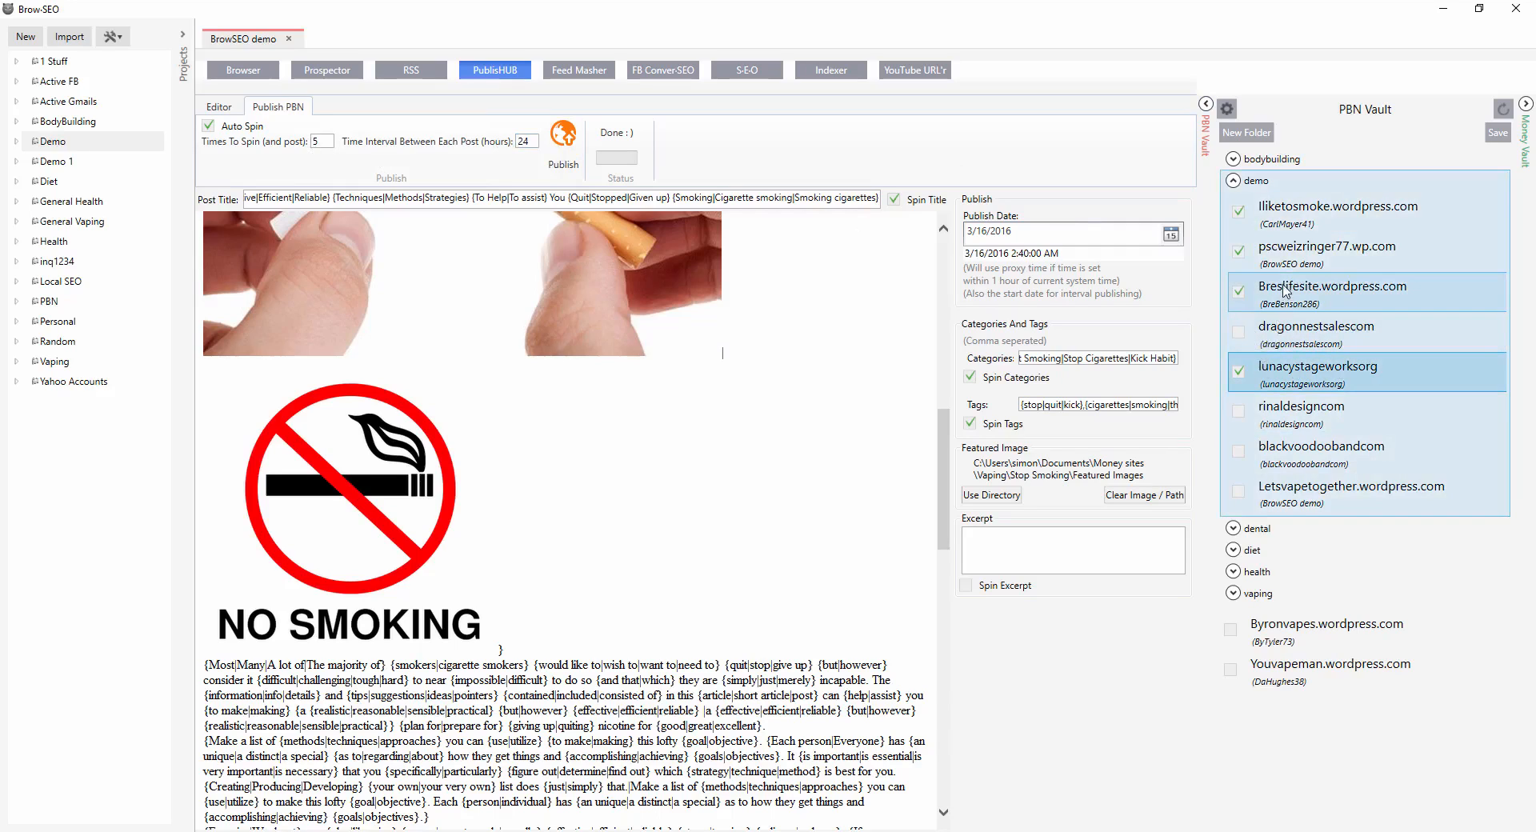
left_click(1238, 335)
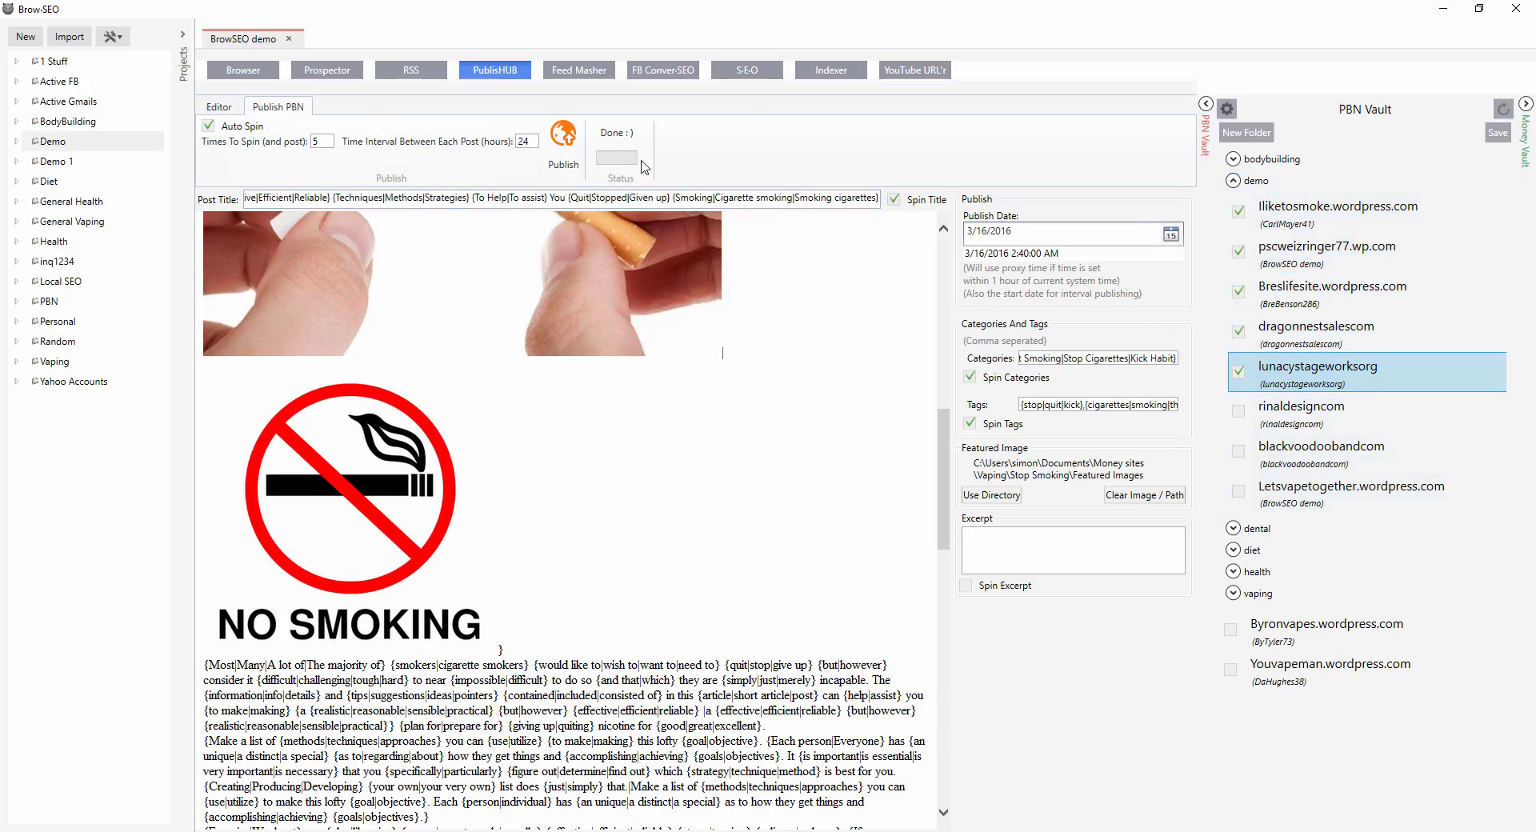
Set the times to spin to 3 and select only iliketosmoke, dragonnestsales and lunacystageworksorg in the PBN vault.
left_click_drag(301, 146, 286, 142)
type("3")
left_click(1238, 371)
left_click(1239, 331)
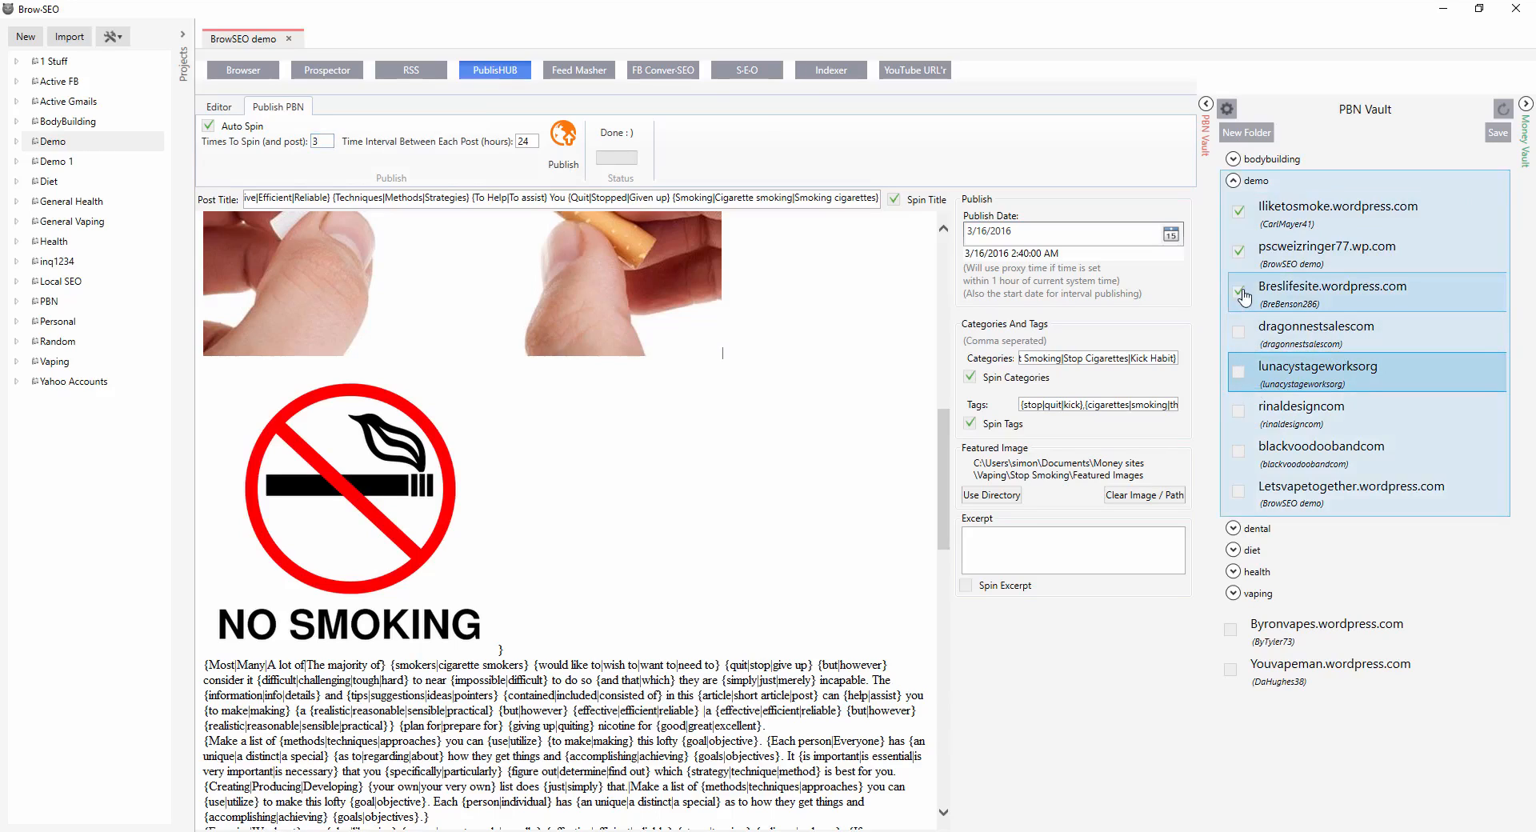
left_click(1241, 293)
left_click(1239, 372)
left_click(1238, 251)
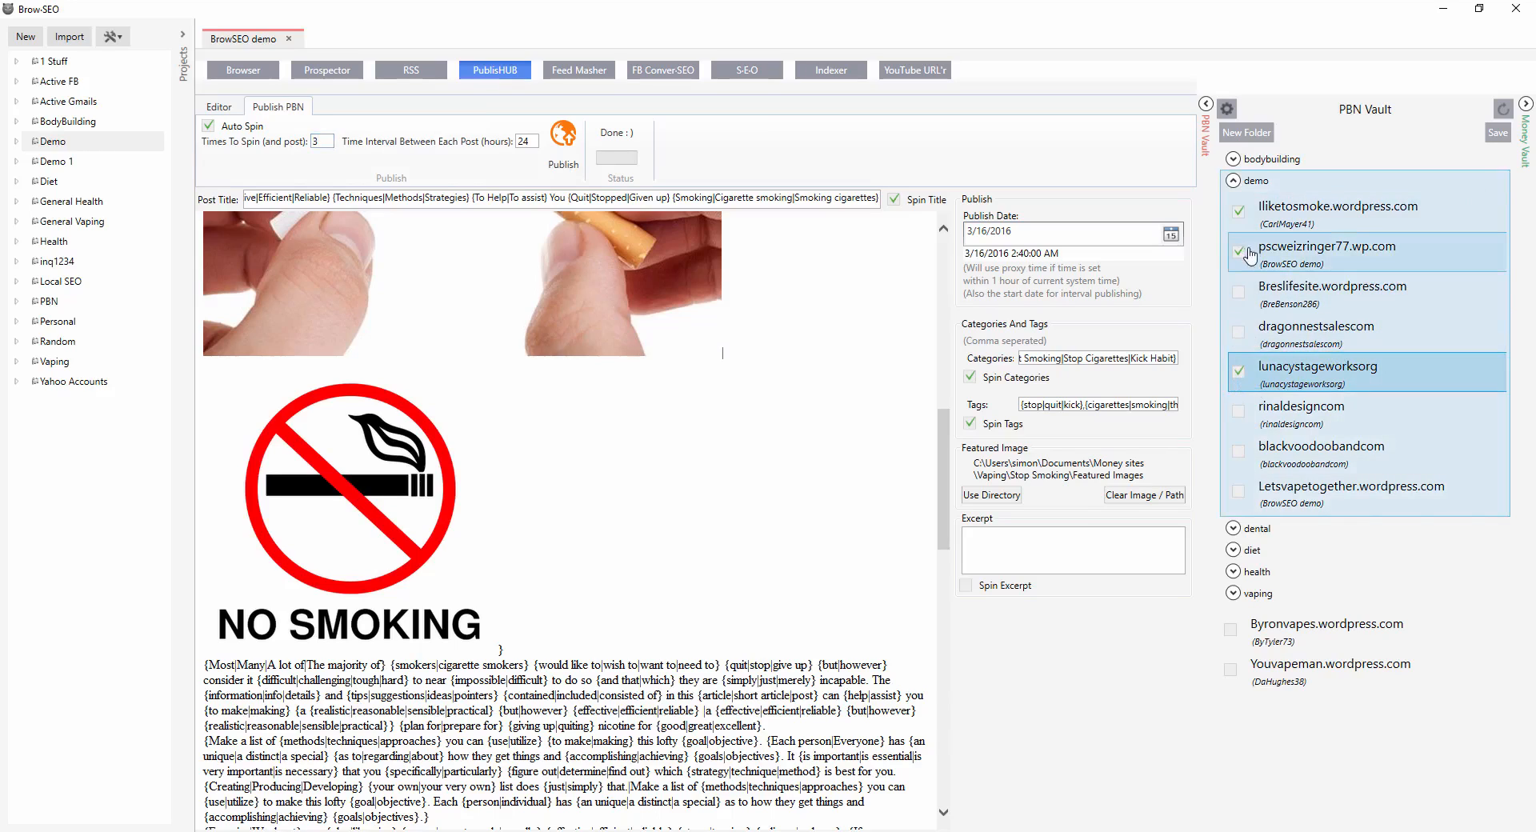
left_click(1245, 336)
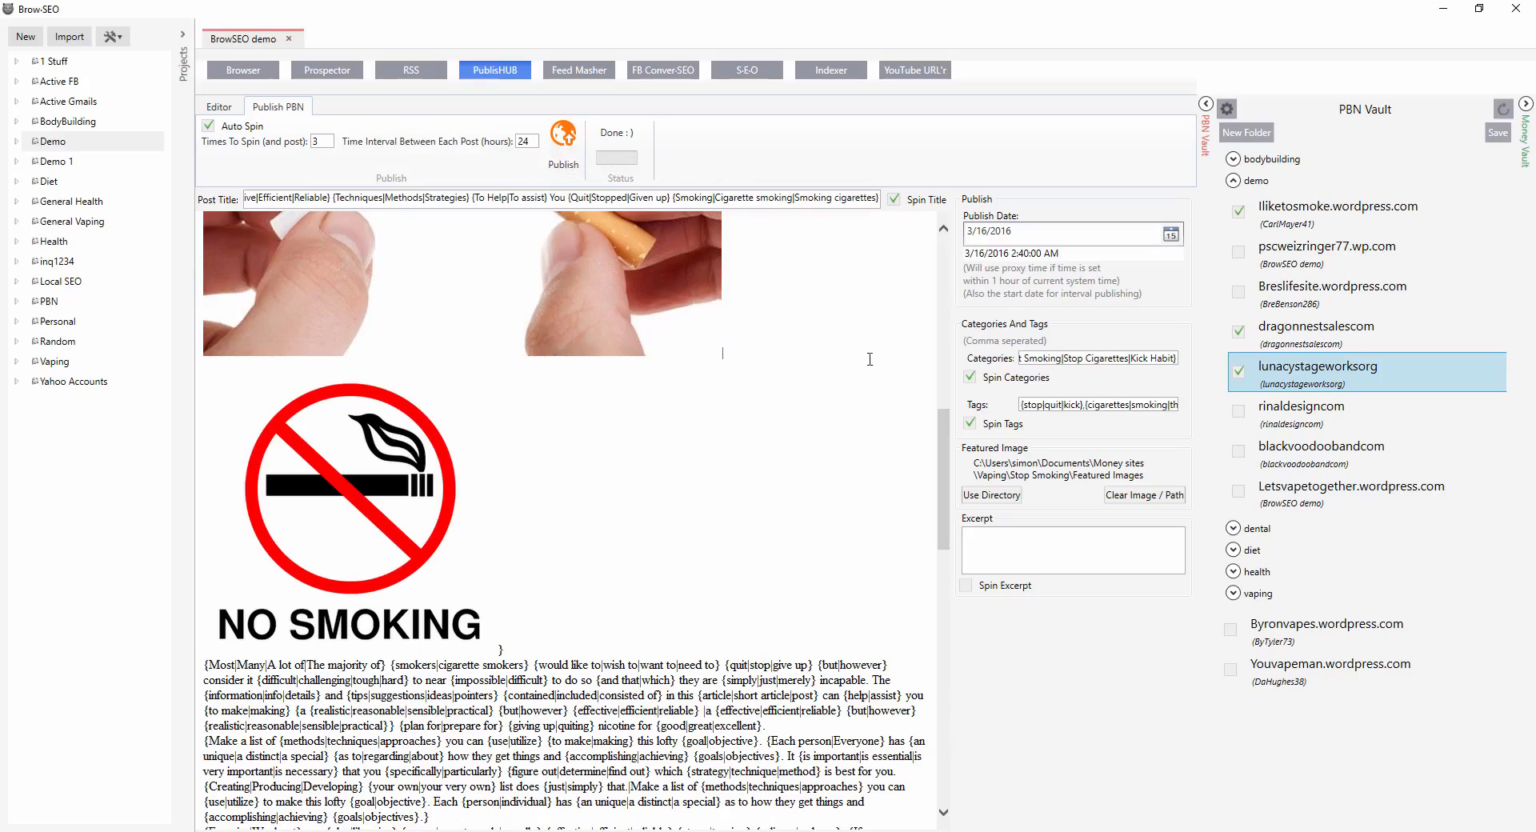
Publish the spun post to the selected PBN blogs.
scroll(628, 507, "down", 15)
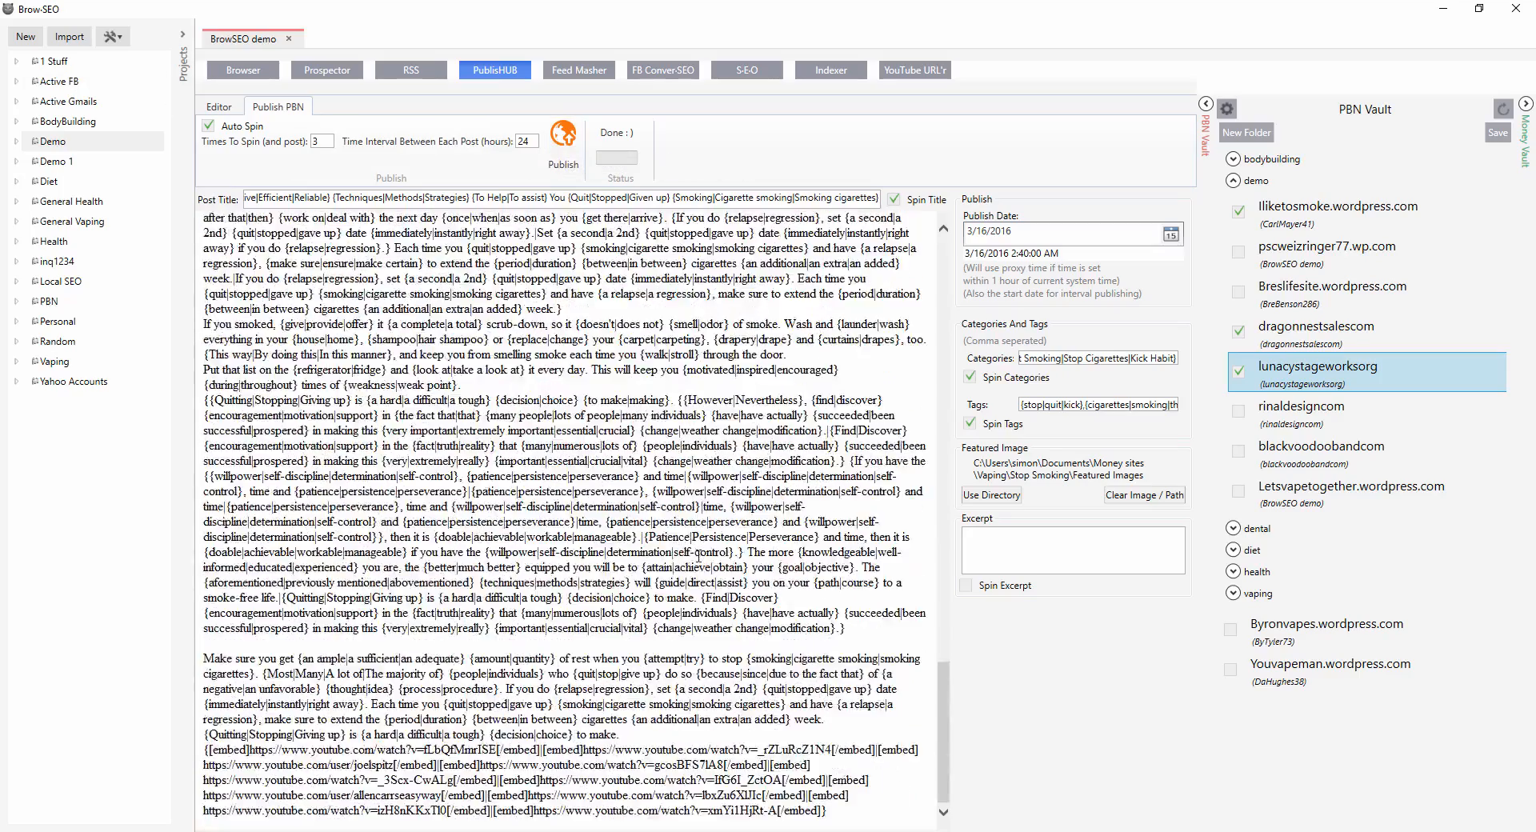
scroll(734, 276, "up", 15)
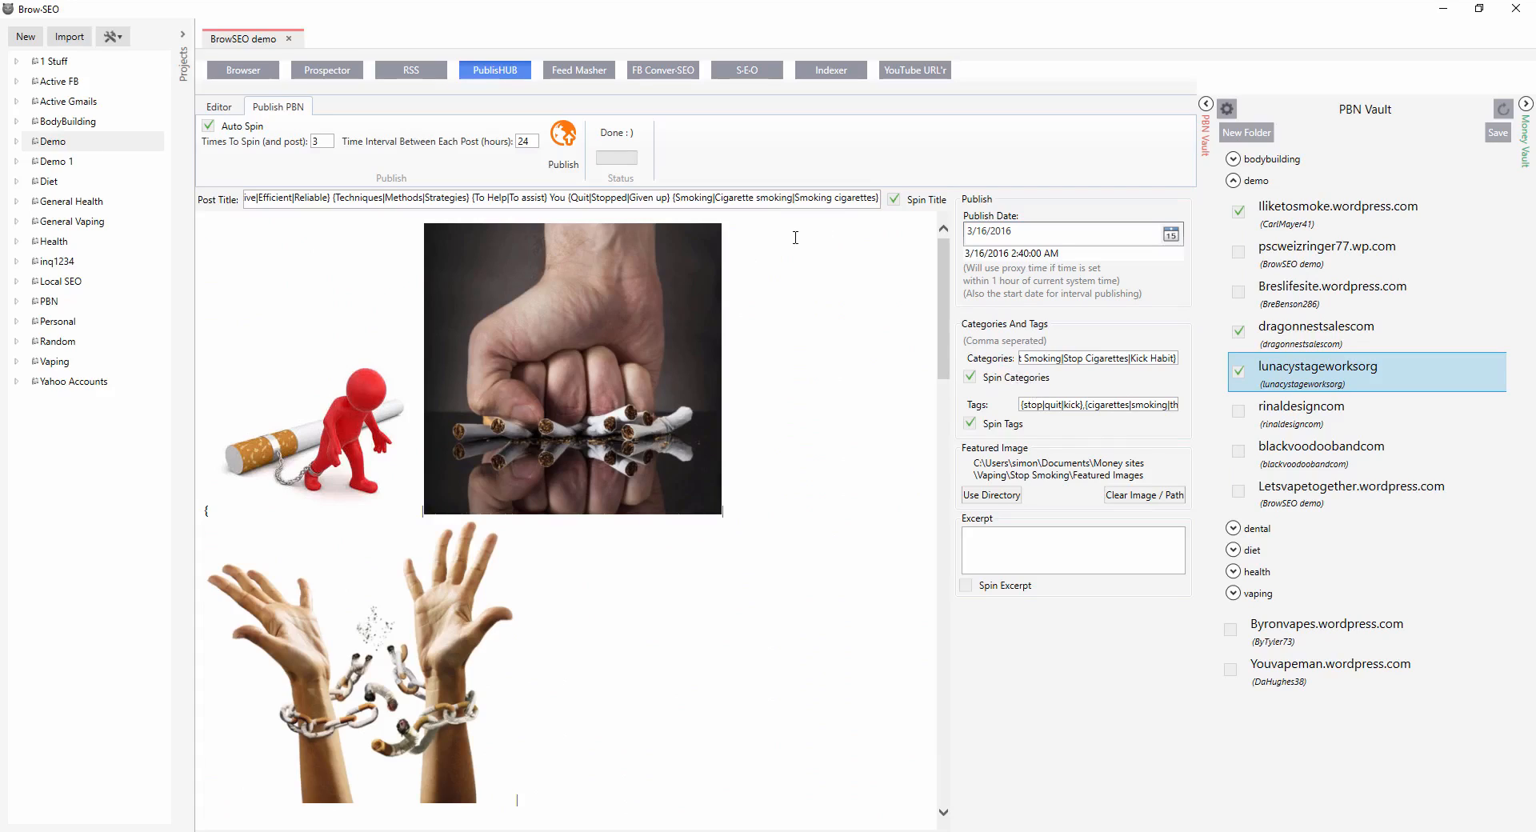
left_click(564, 141)
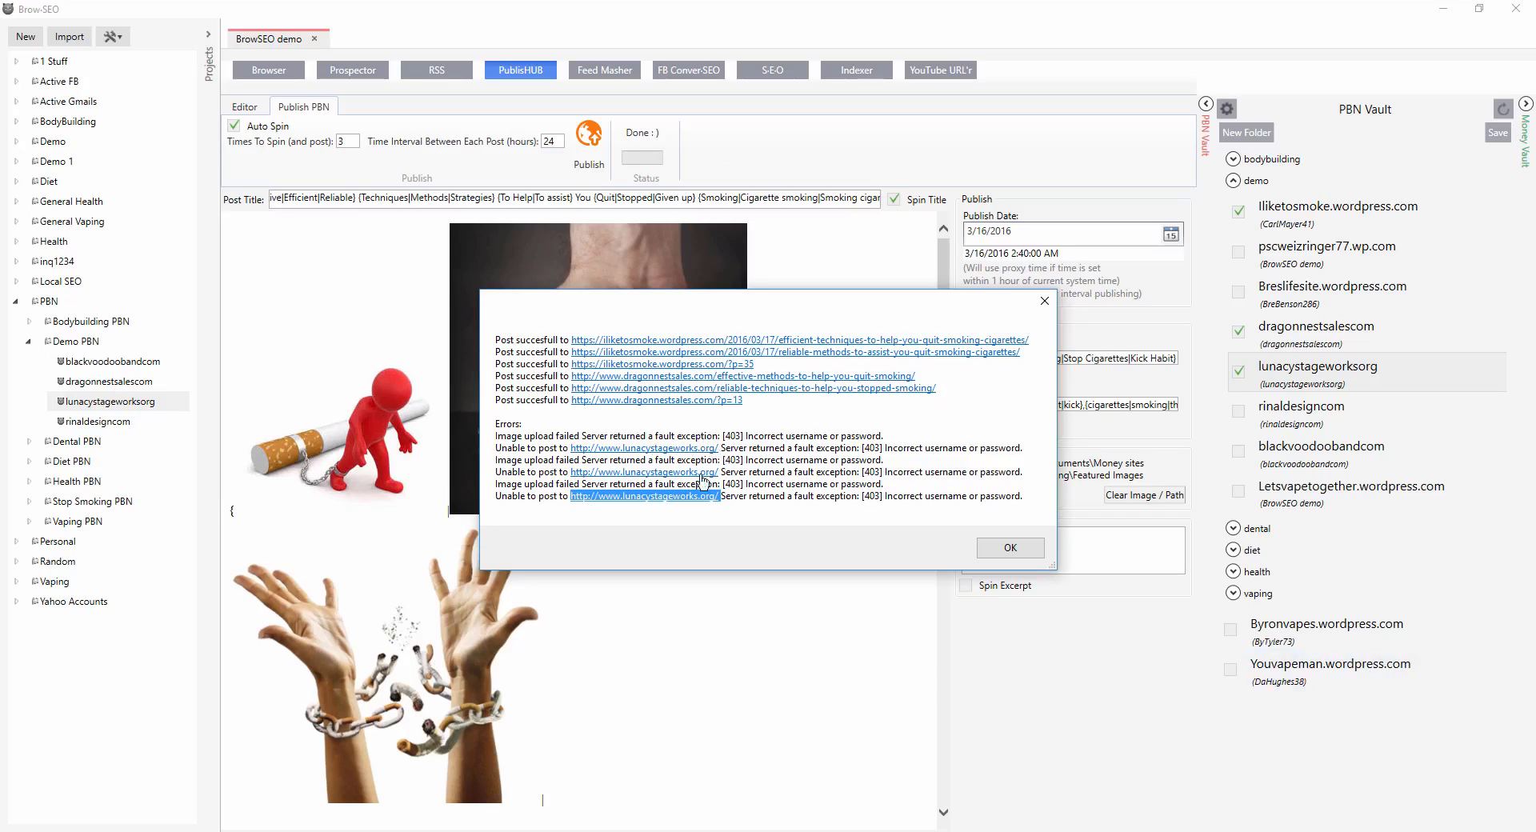
Copy the failed lunacystageworks site address from the results and open it in the built-in browser.
left_click(745, 483)
left_click_drag(722, 497, 575, 499)
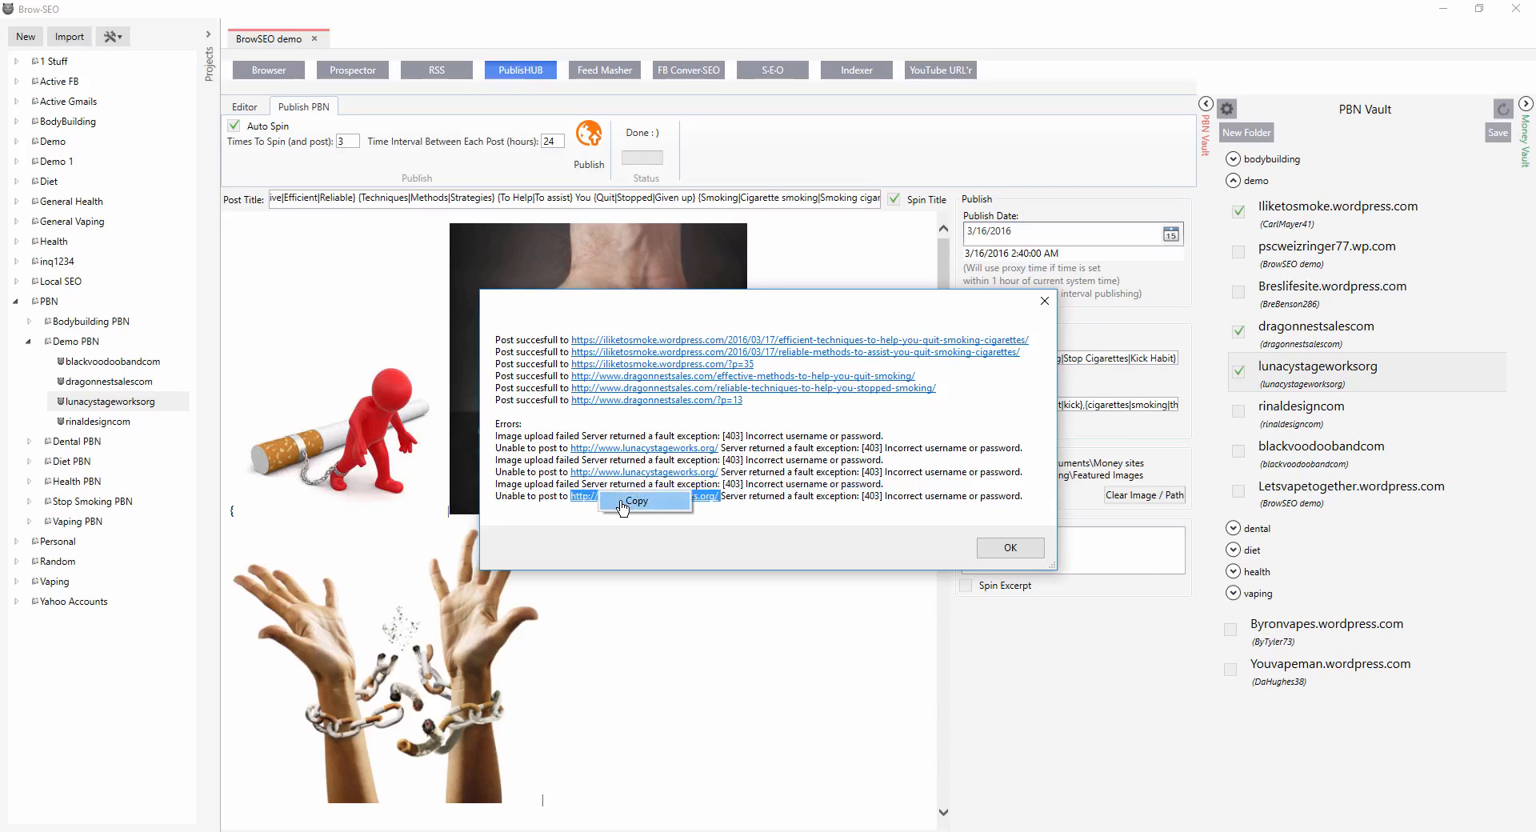
left_click(273, 73)
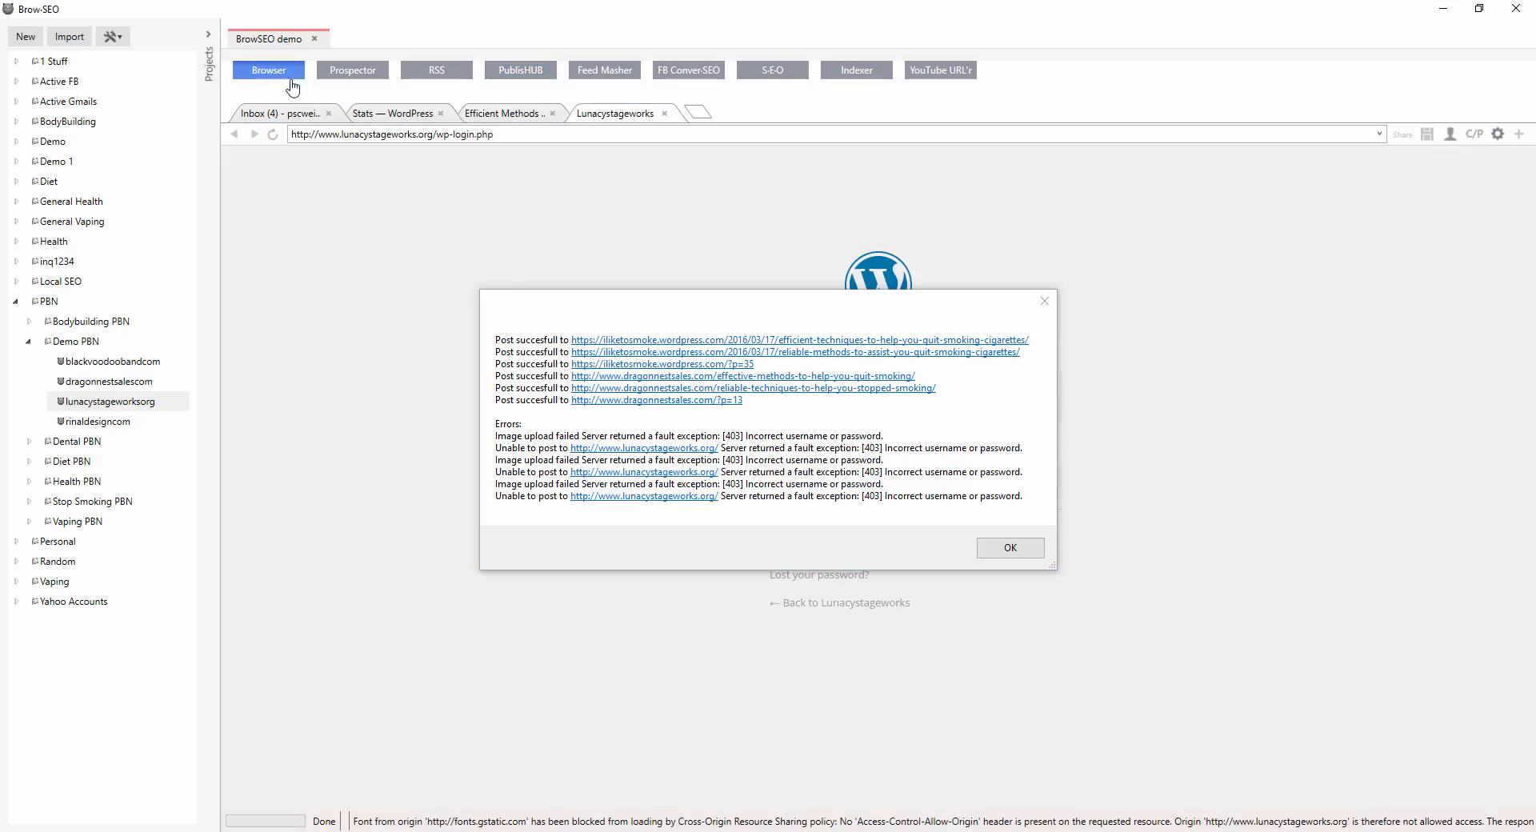
left_click(673, 304)
left_click_drag(1001, 308, 1021, 392)
left_click(426, 131)
left_click(434, 131)
left_click(434, 130)
key("ctrl+a")
key("ctrl+v")
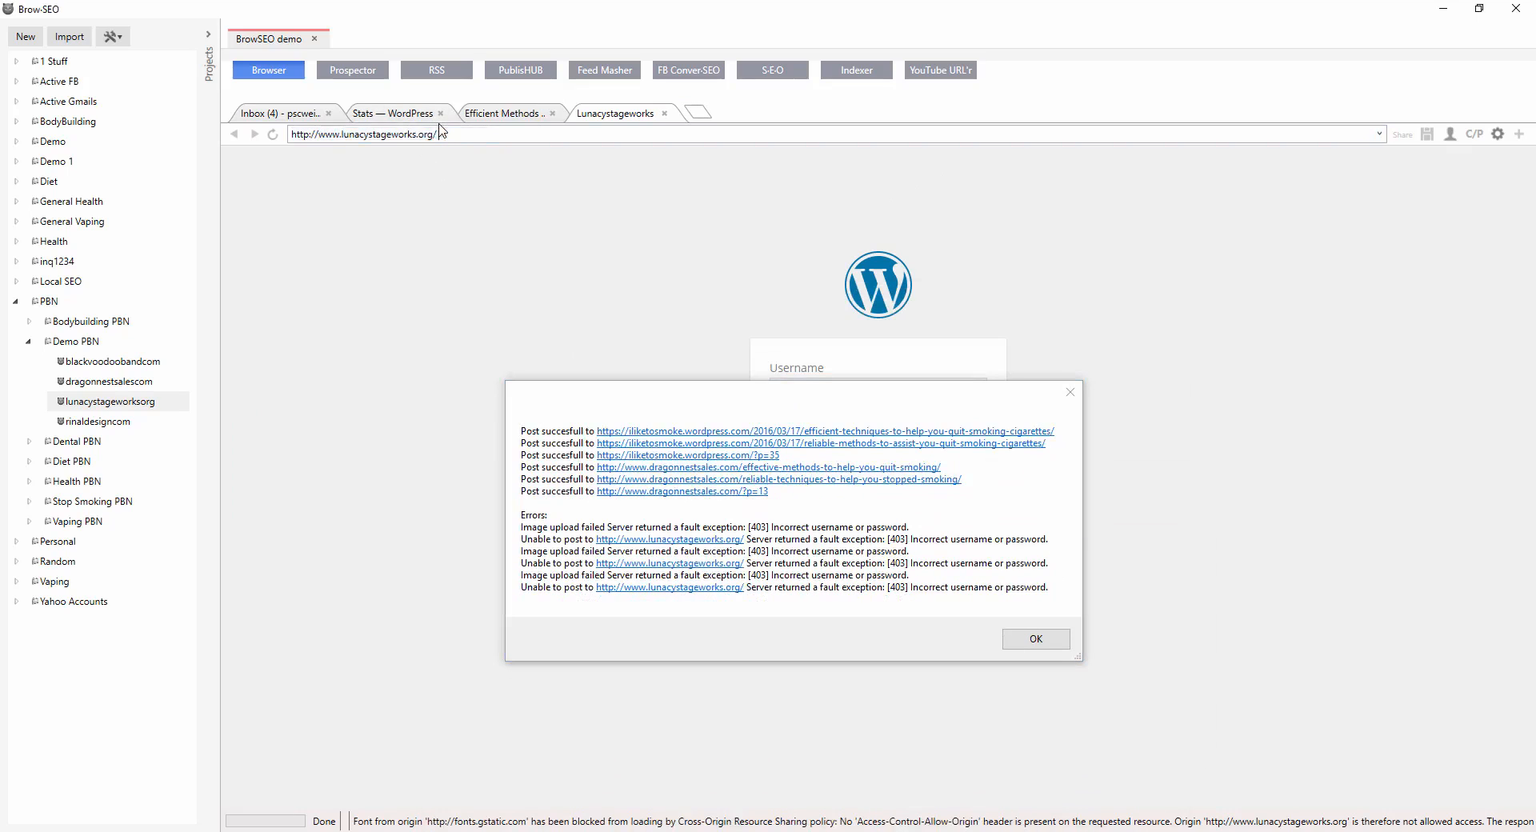
key("Return")
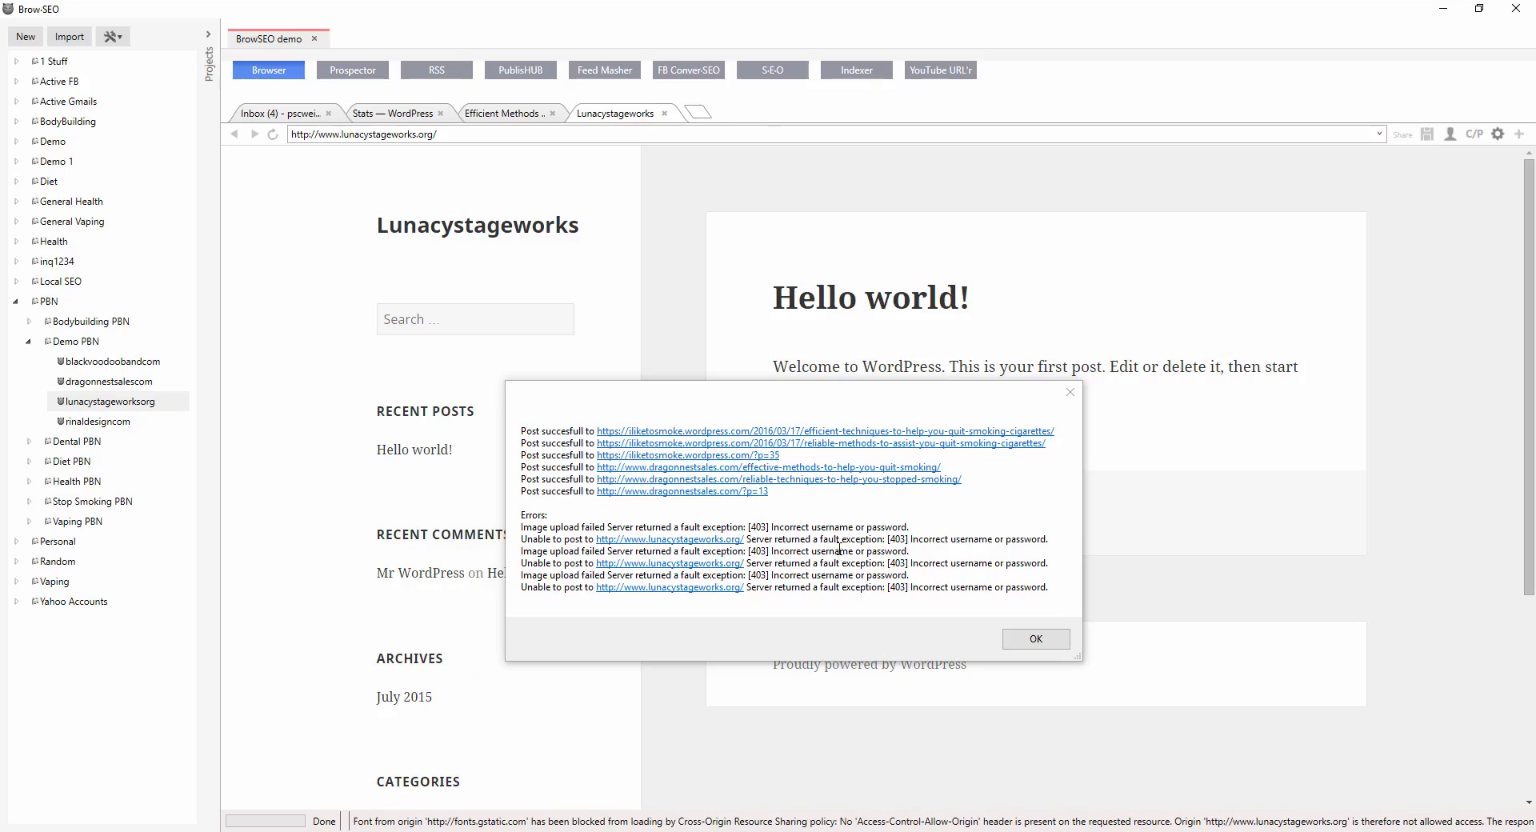
Review the login details stored in the lunacystageworksorg project profile.
right_click(84, 402)
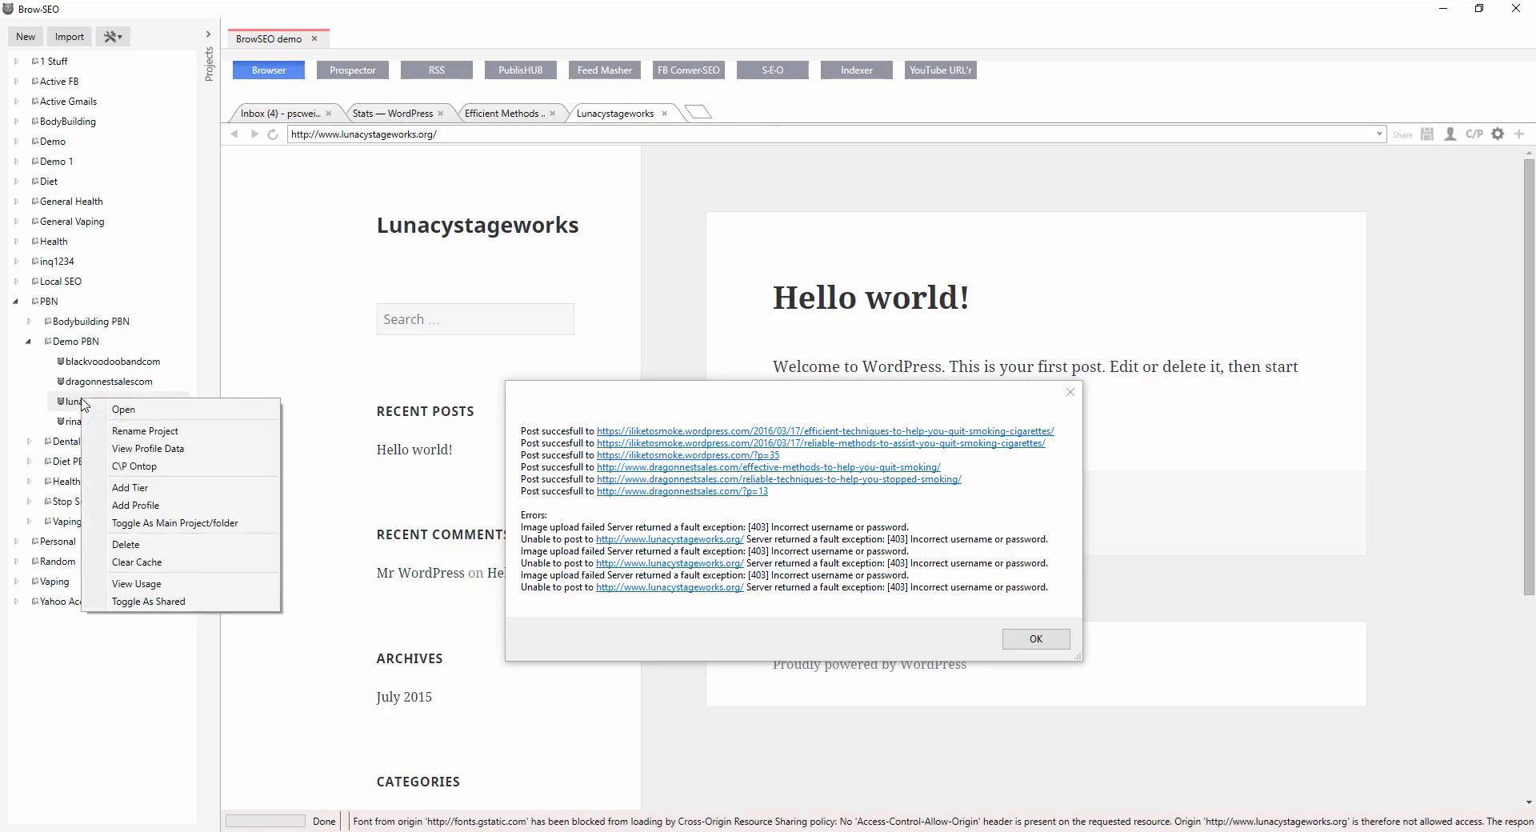
left_click(158, 470)
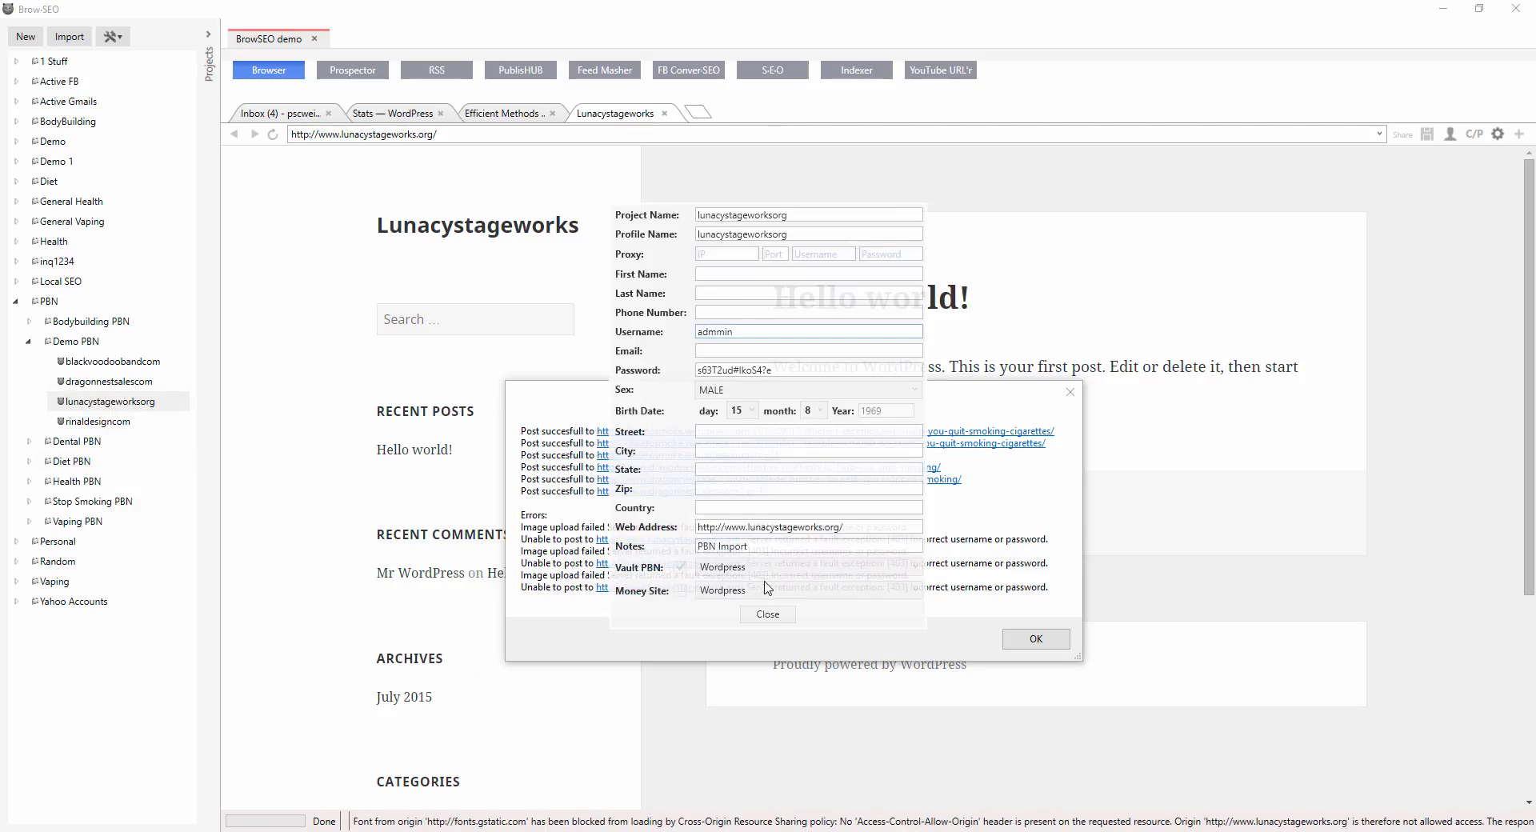
left_click(768, 614)
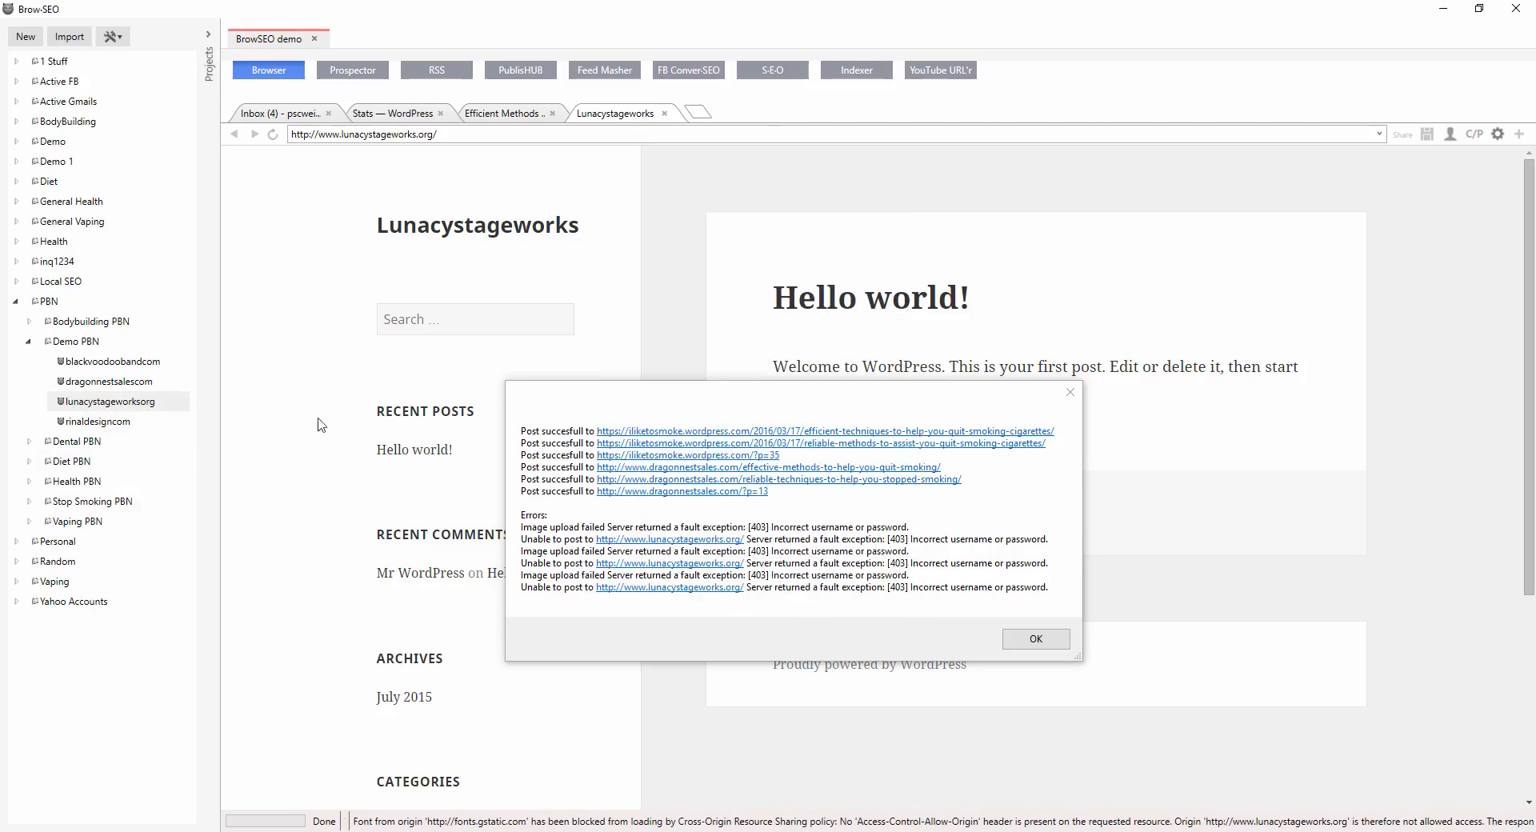
right_click(65, 407)
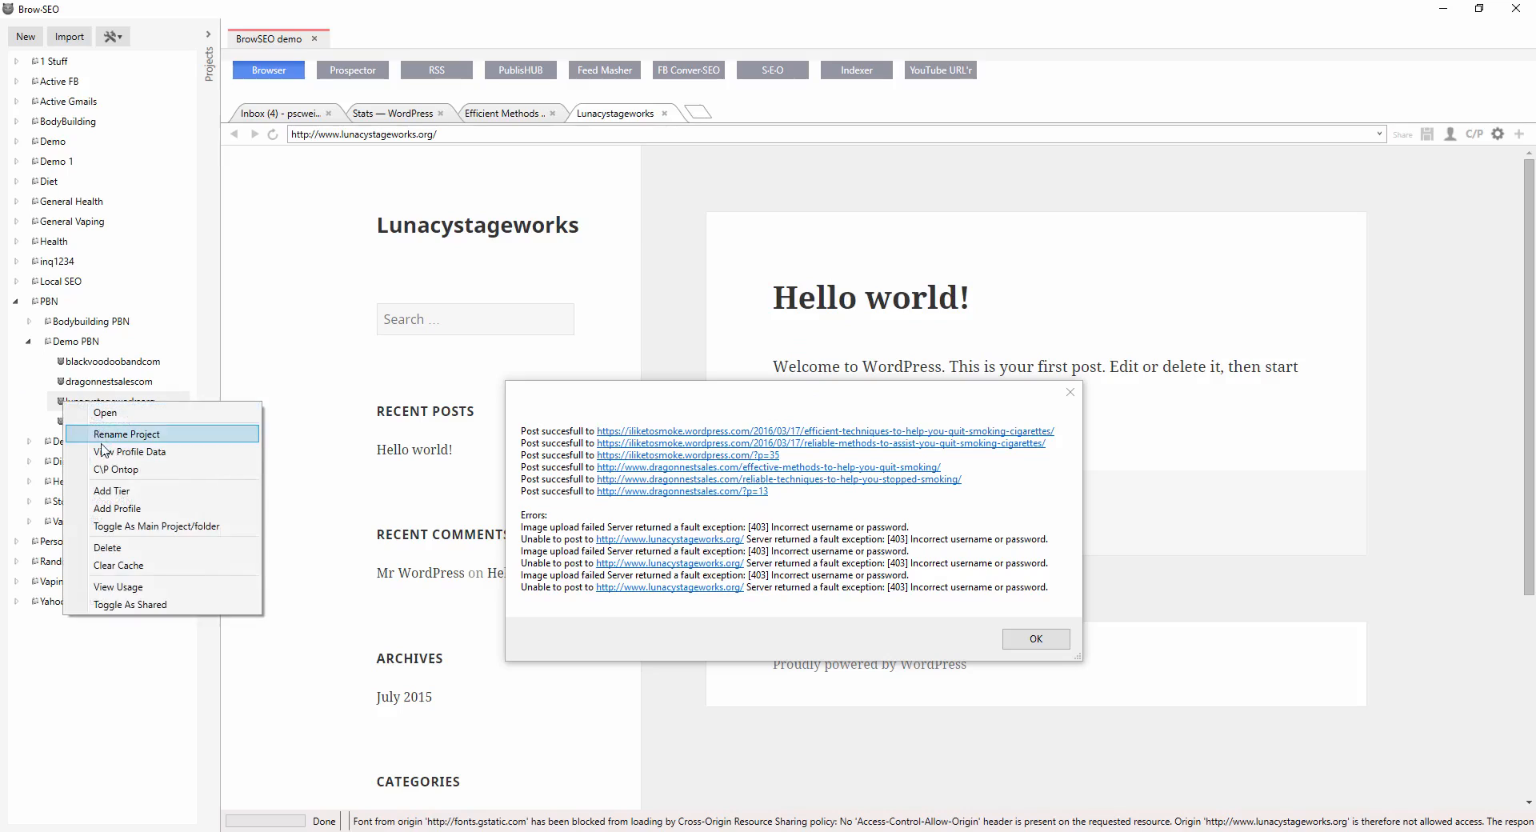
left_click(96, 436)
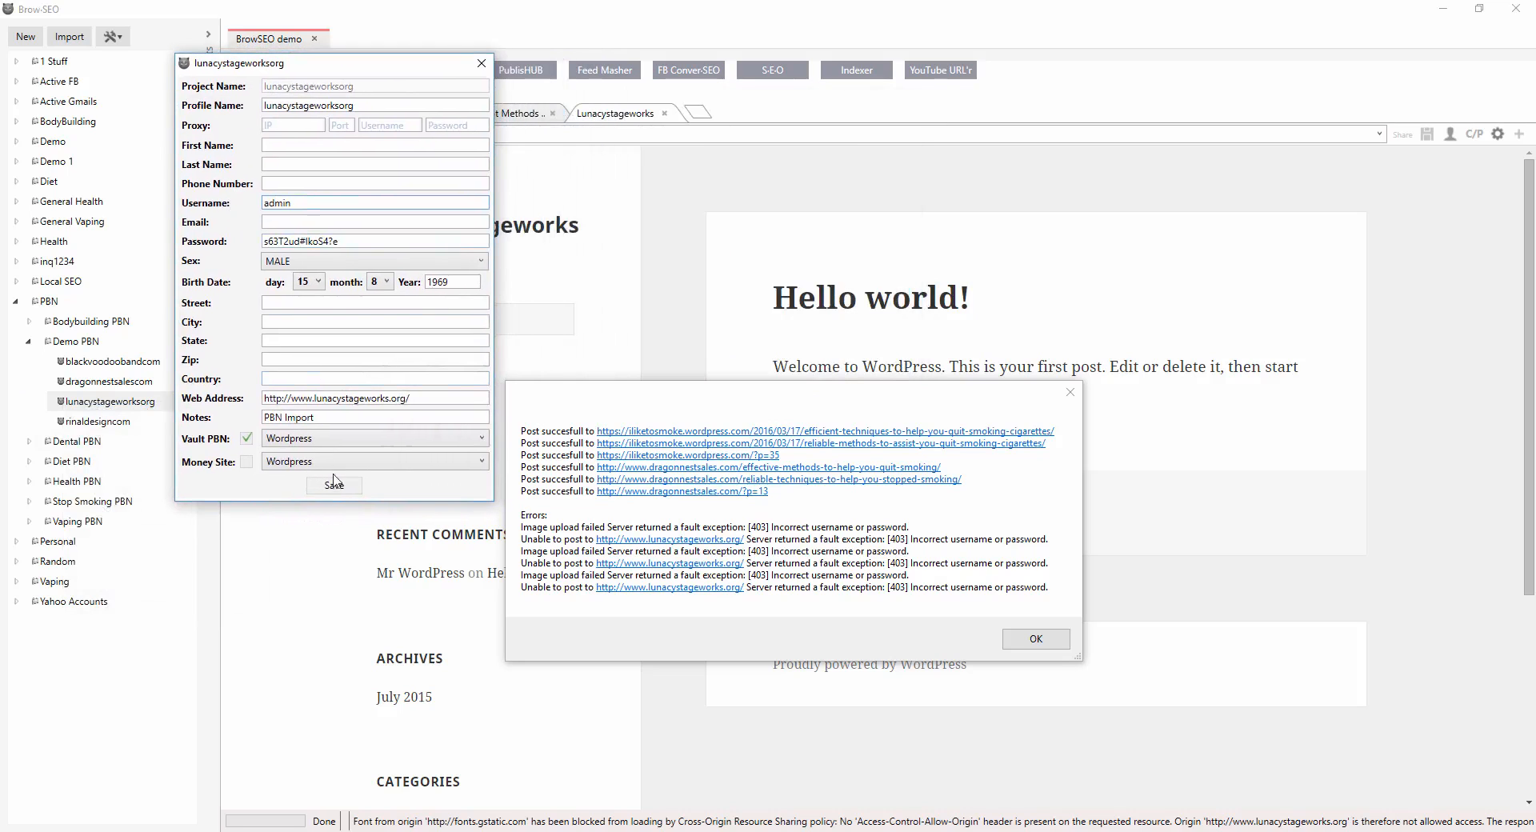
left_click(334, 492)
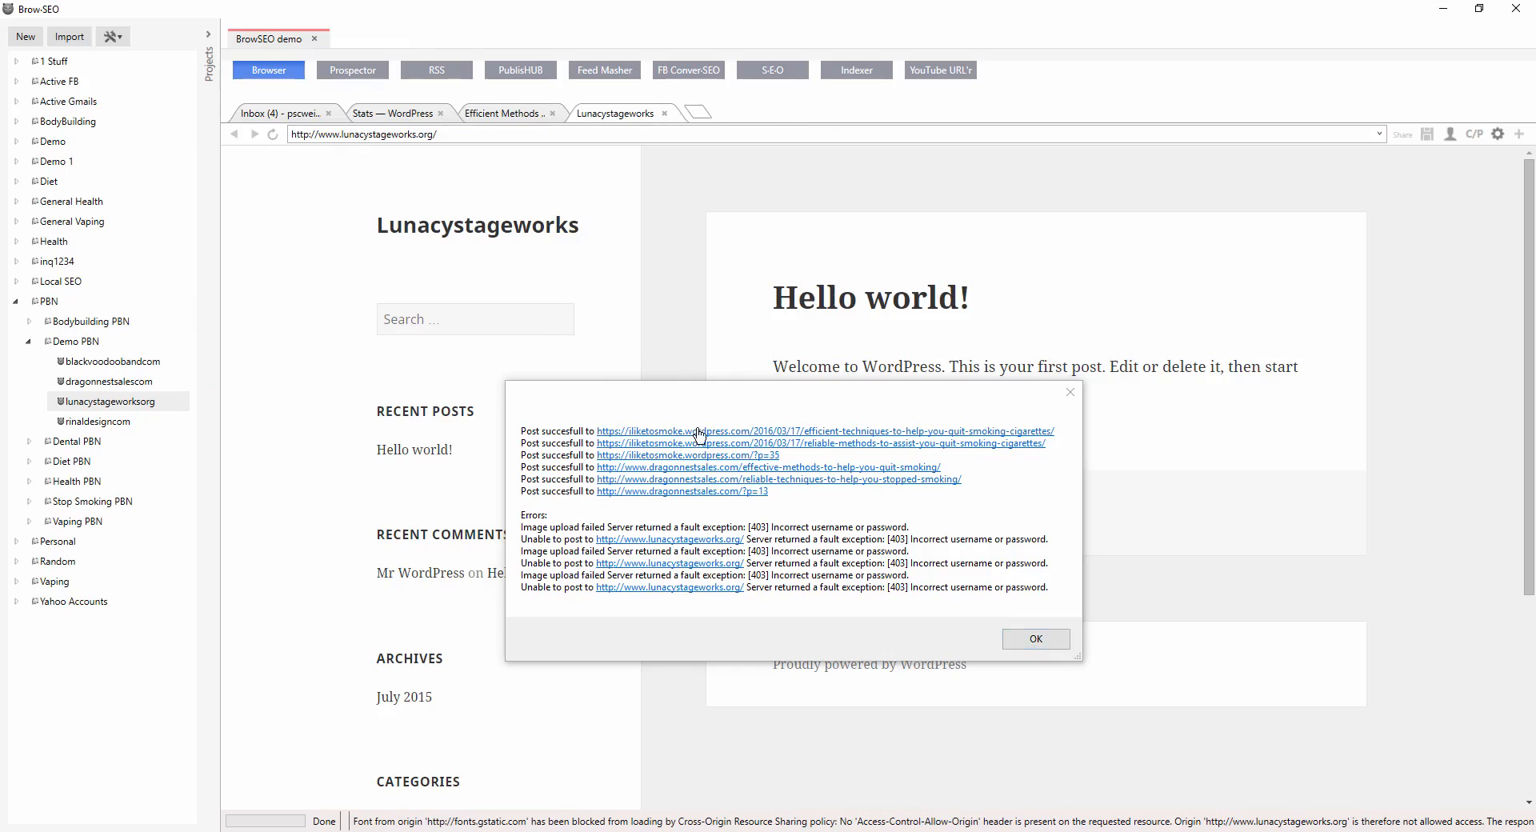
Copy the dragonnestsales 'reliable techniques' post link and open it in the browser.
left_click(829, 412)
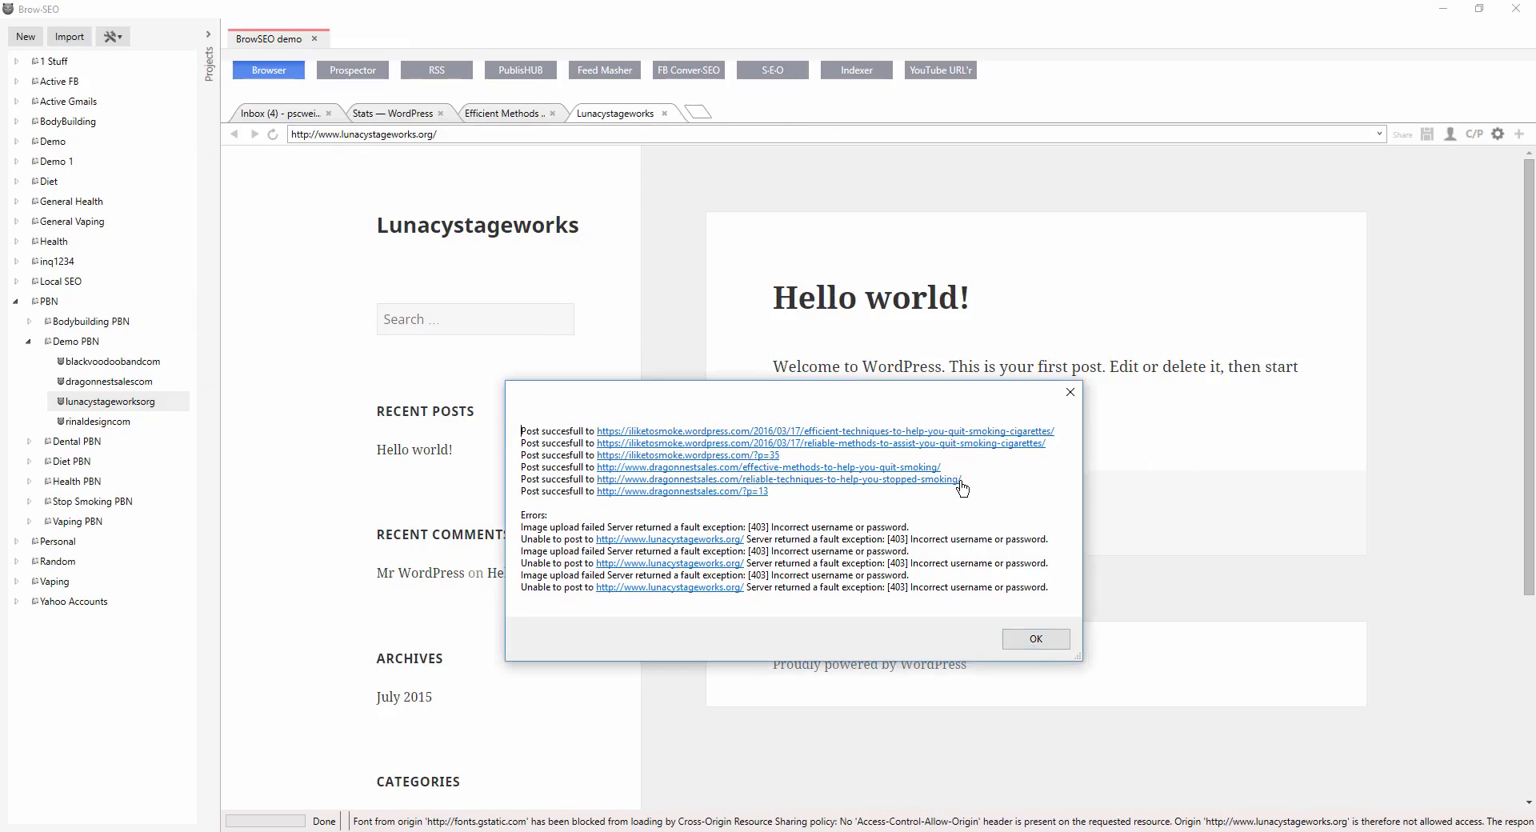
left_click_drag(969, 480, 609, 485)
right_click(609, 489)
left_click(640, 497)
left_click(596, 141)
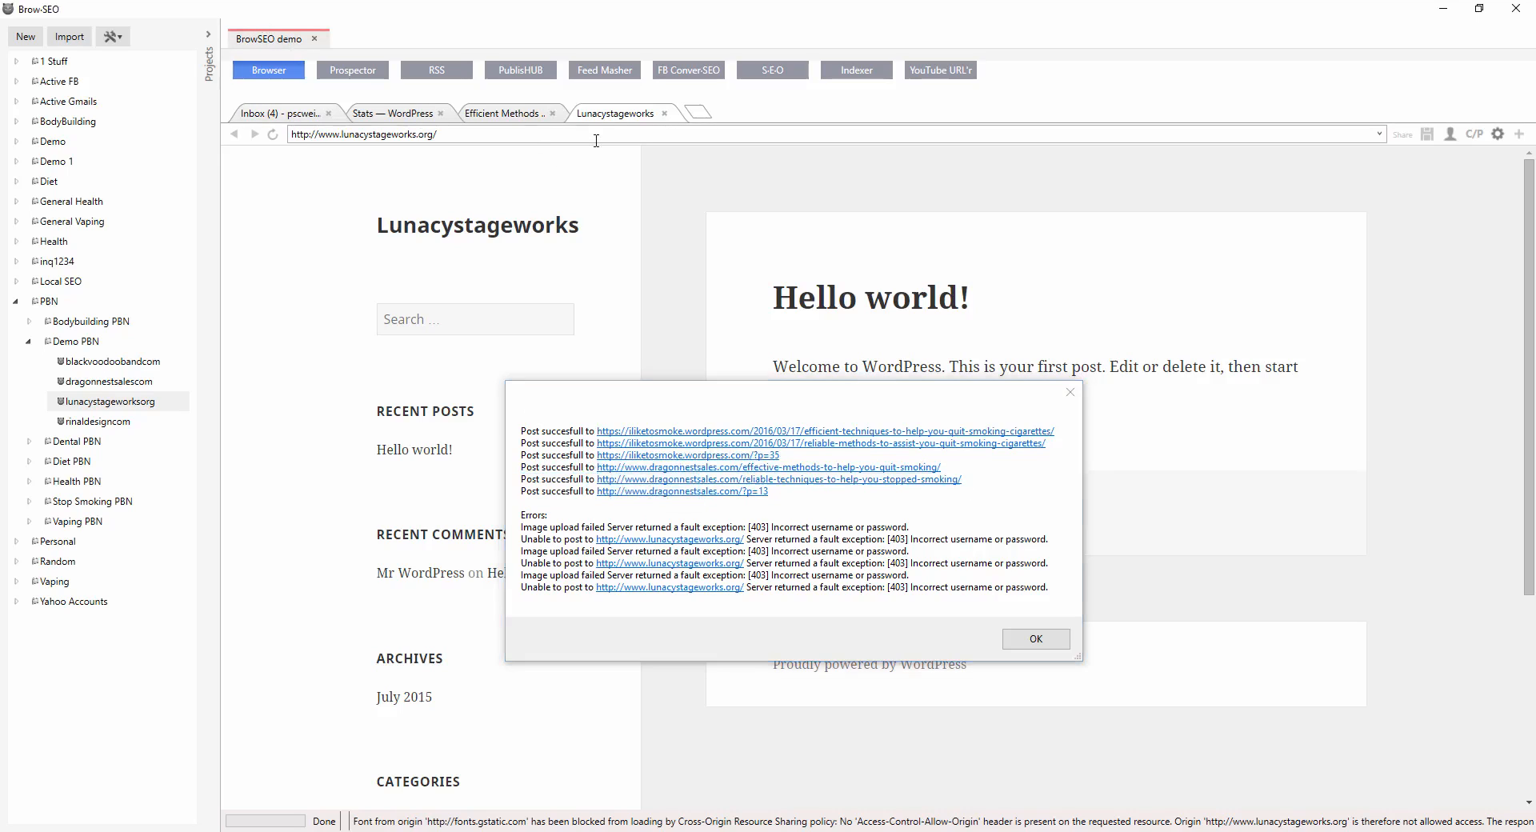
key("ctrl+a")
key("ctrl+v")
key("Return")
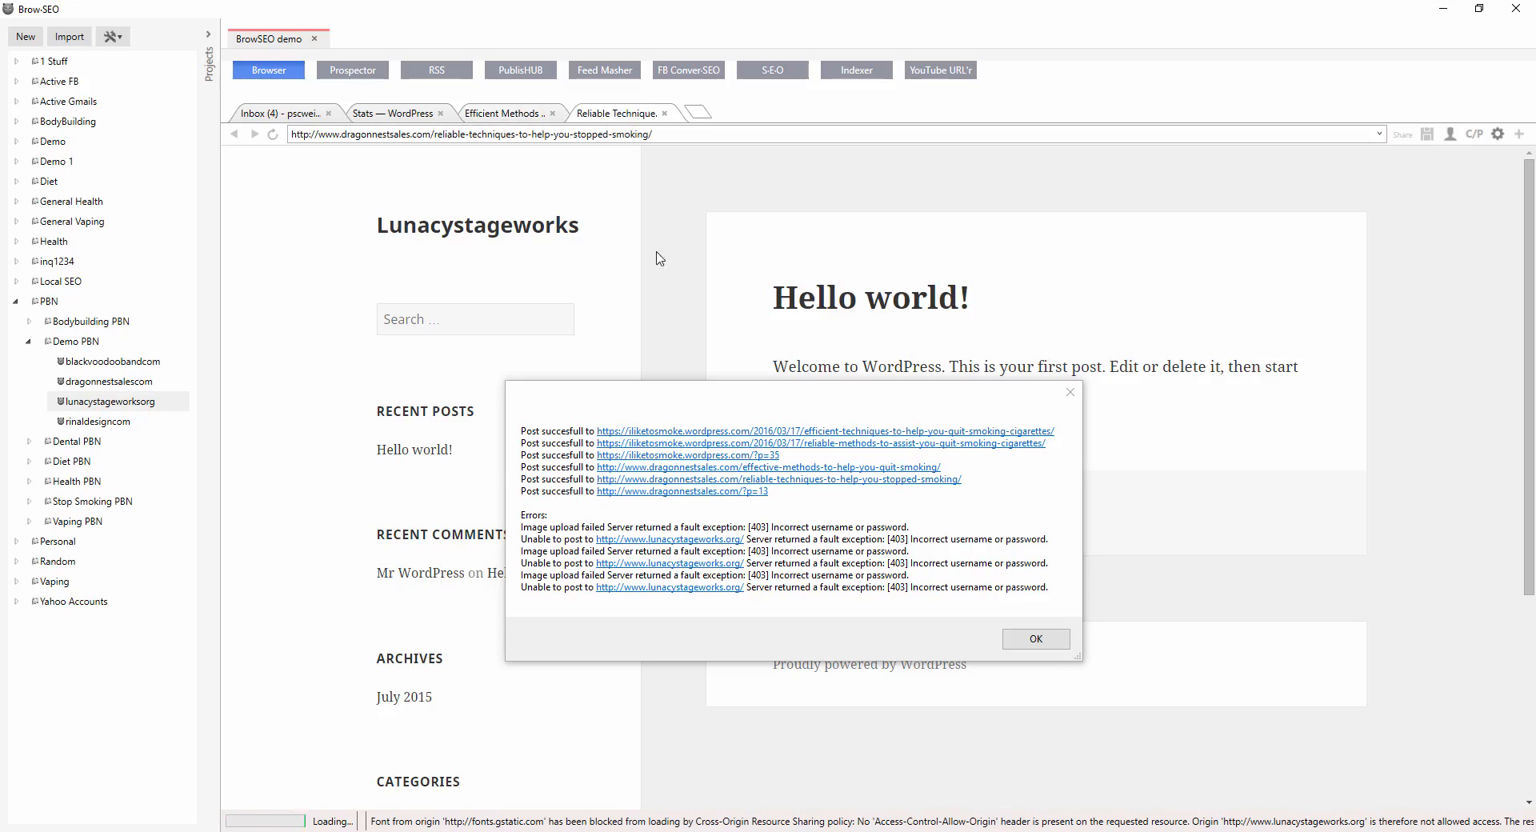
Copy the first iliketosmoke post link and close the publishing results dialog.
left_click(1064, 430)
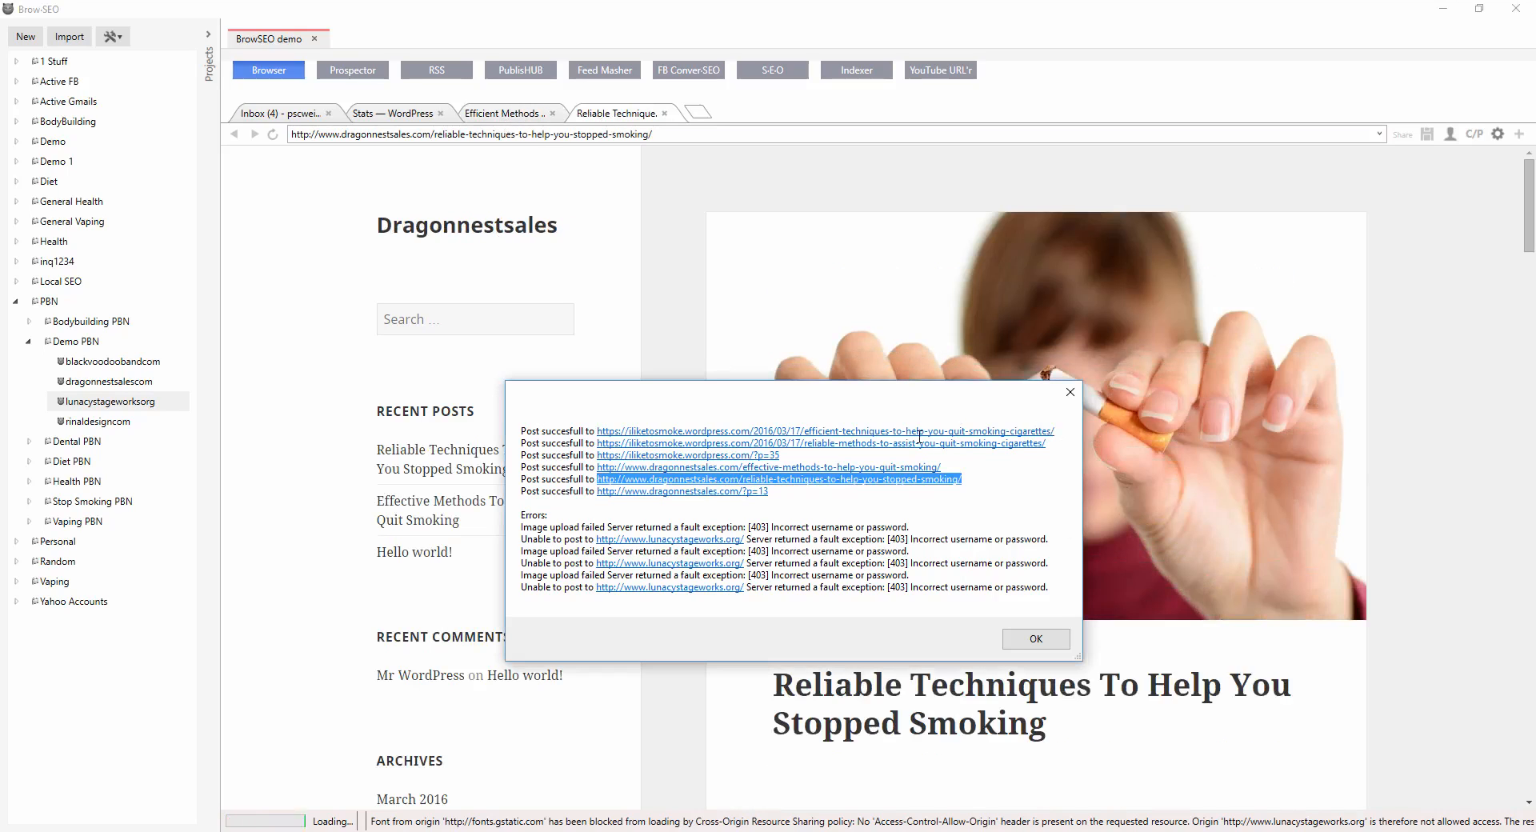
left_click(1067, 431)
left_click_drag(1065, 429, 605, 430)
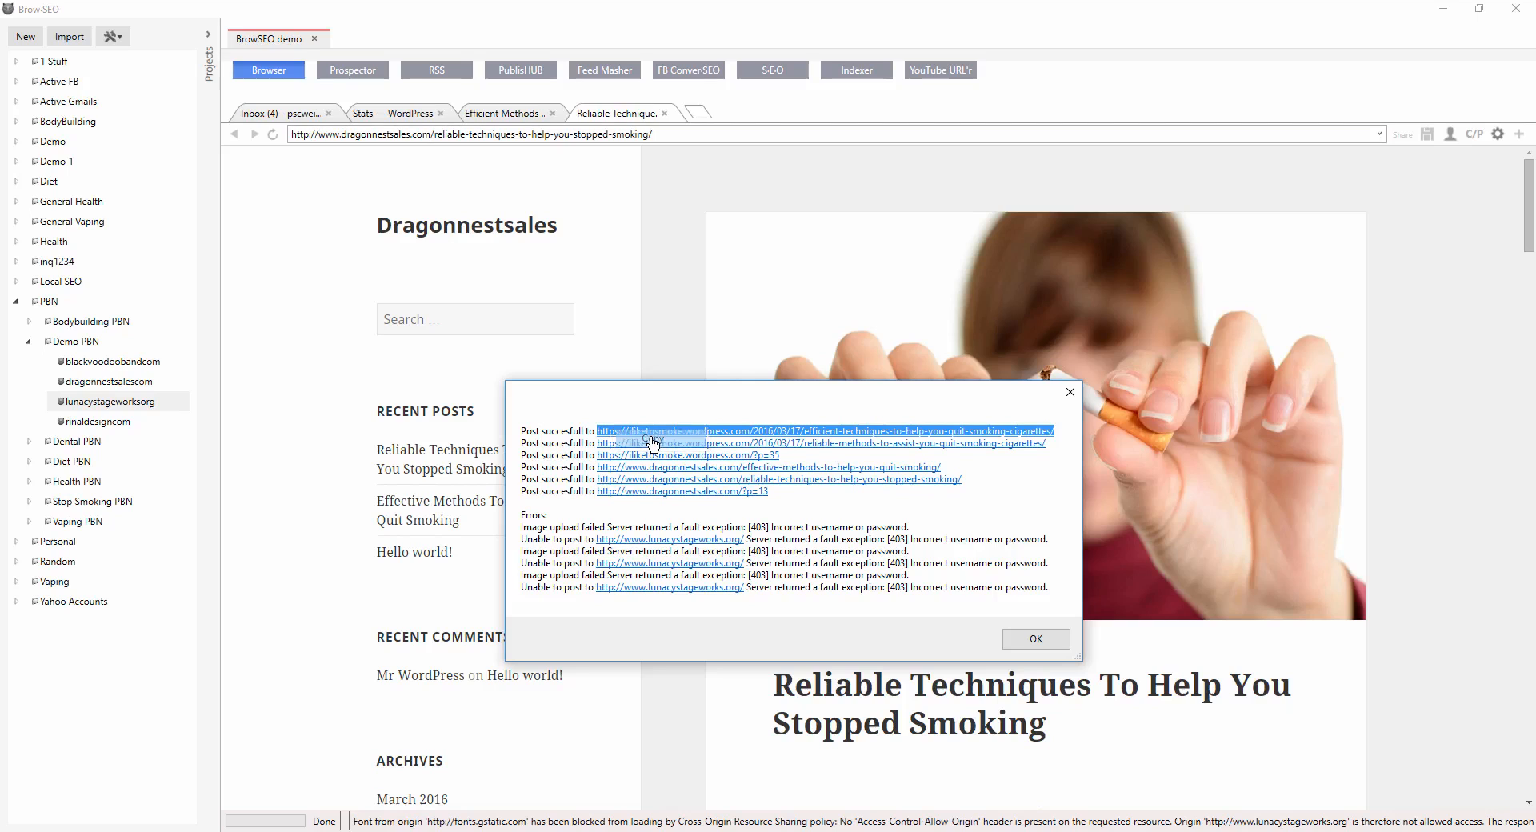
left_click(1054, 638)
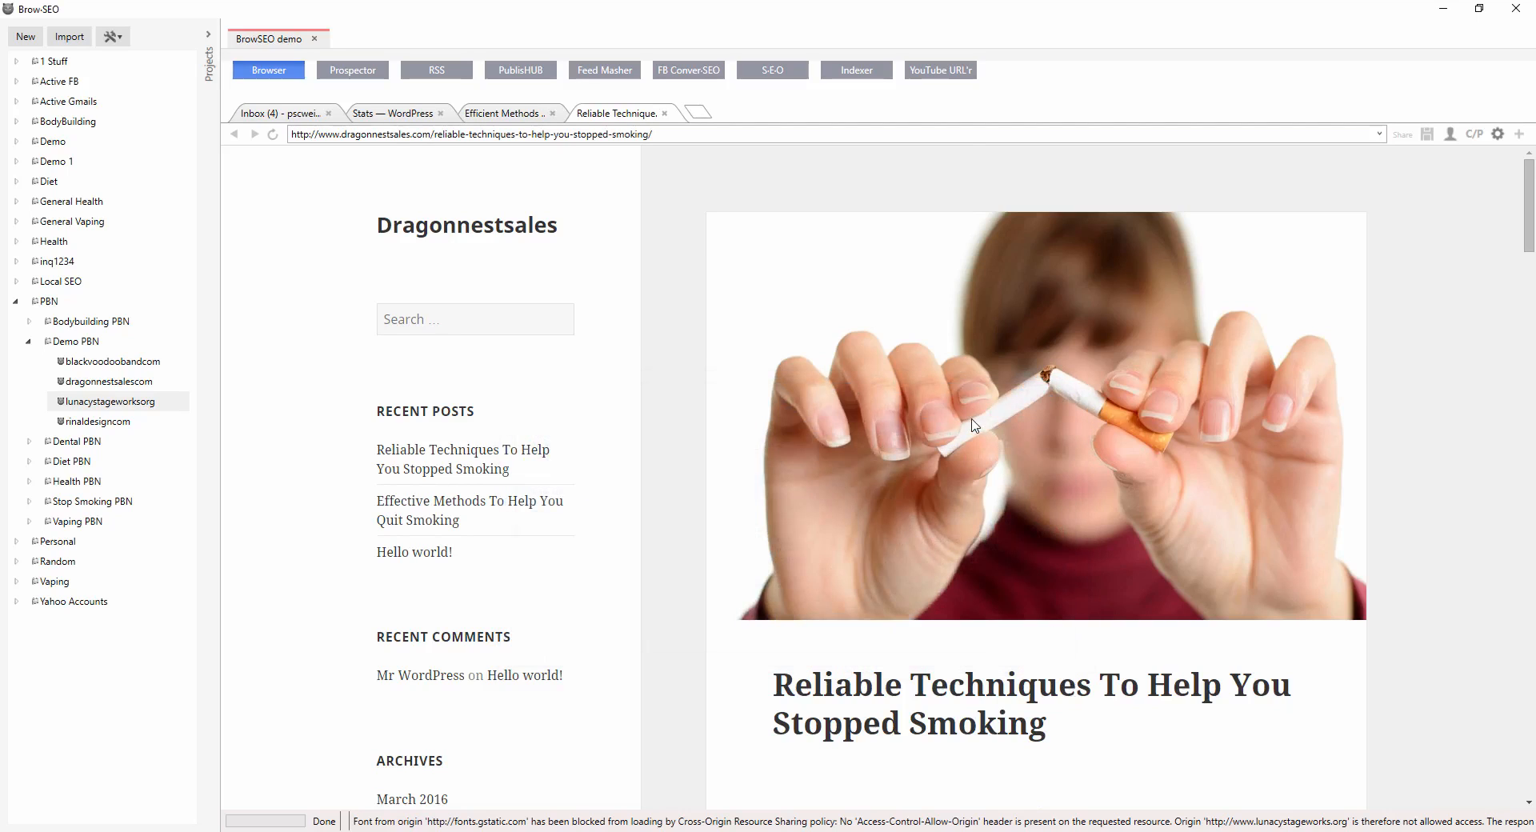
Scroll through the published dragonnestsales post to review its images, text and video link.
scroll(975, 425, "down", 4)
scroll(1194, 352, "up", 4)
scroll(1168, 397, "down", 6)
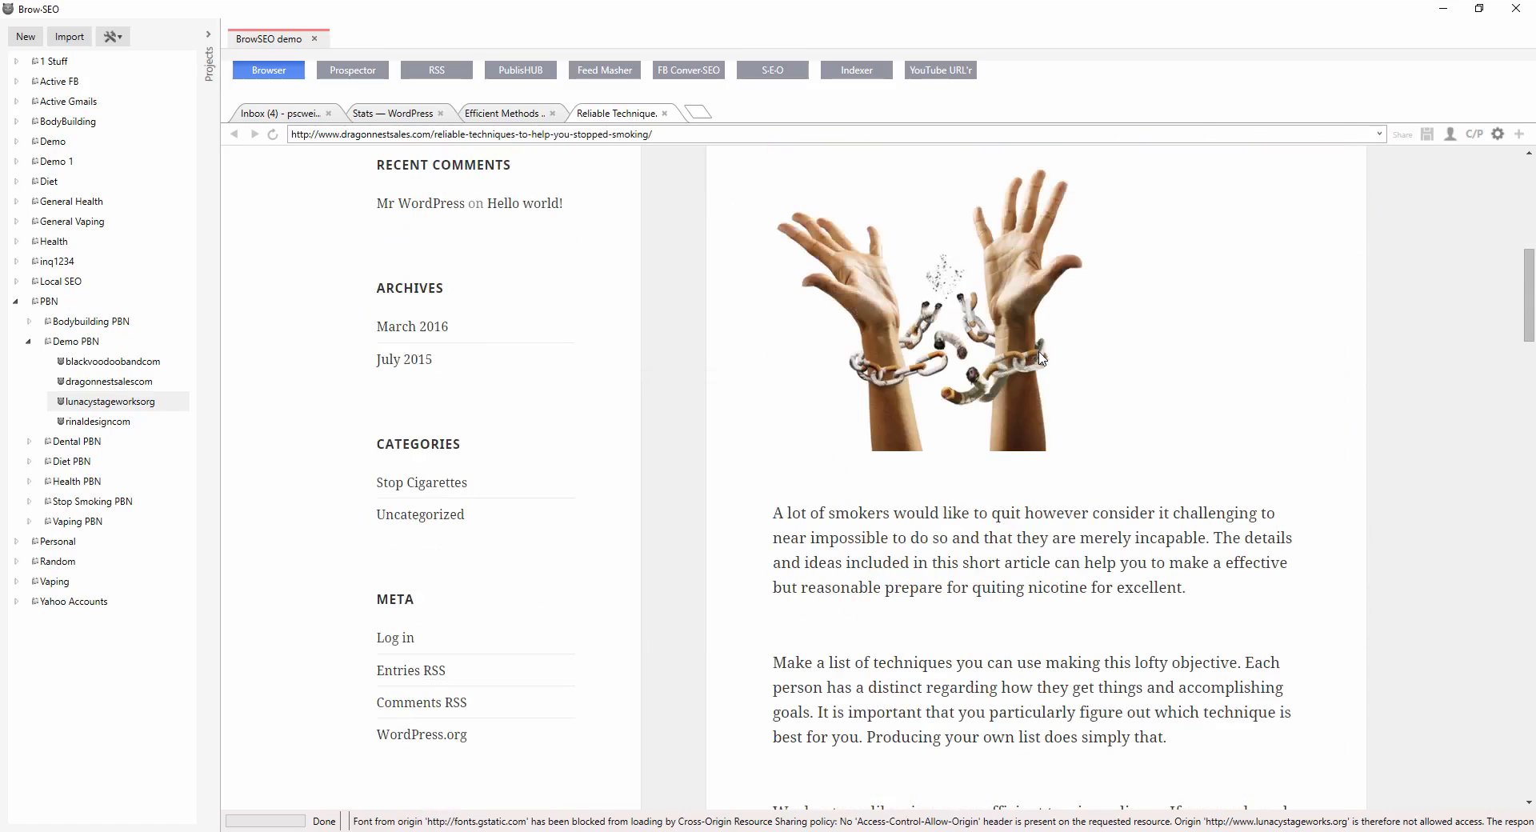
scroll(1106, 365, "down", 18)
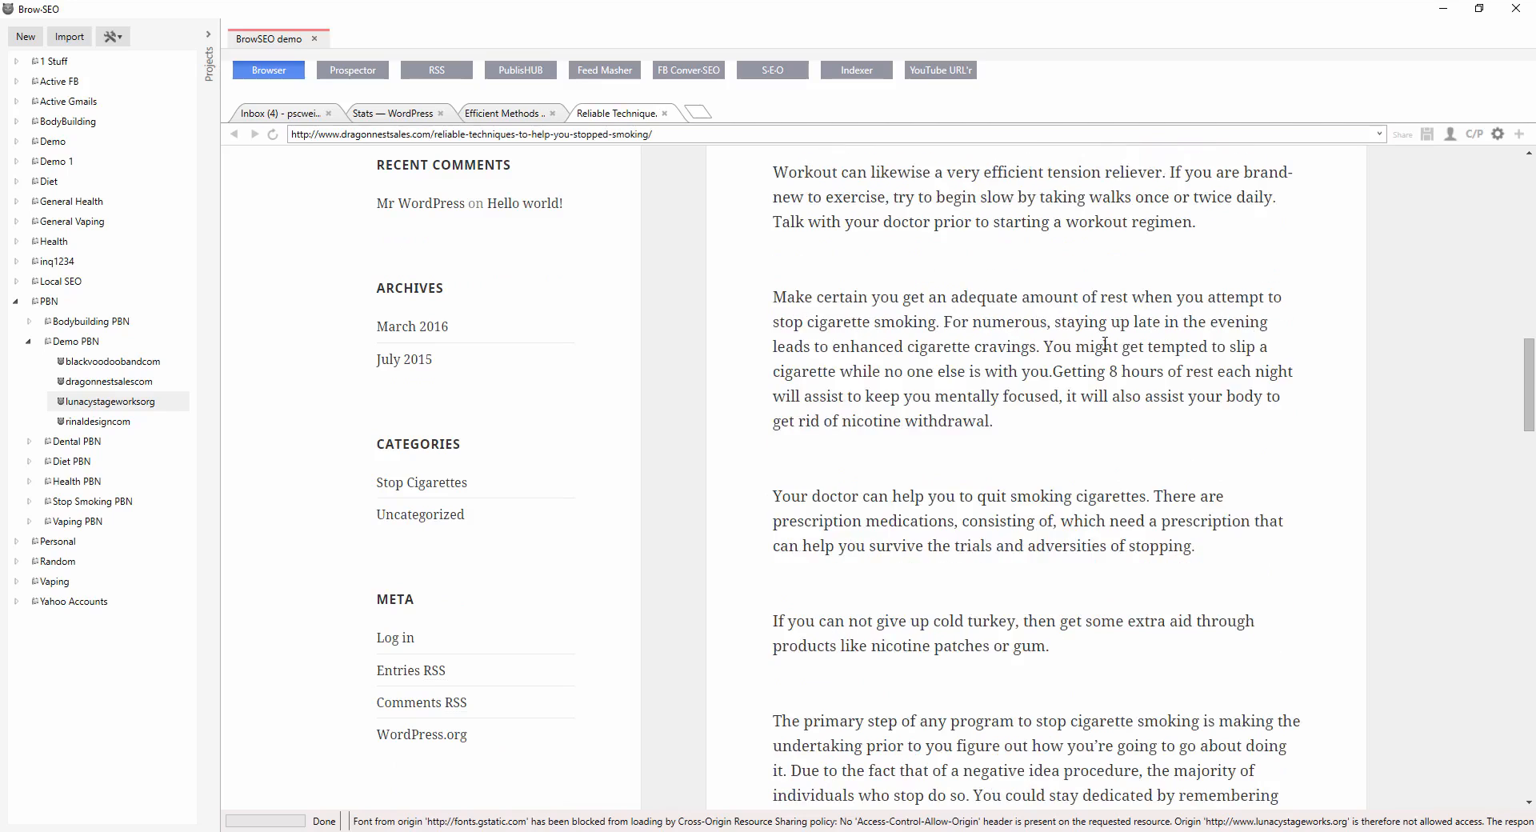
scroll(1102, 346, "up", 4)
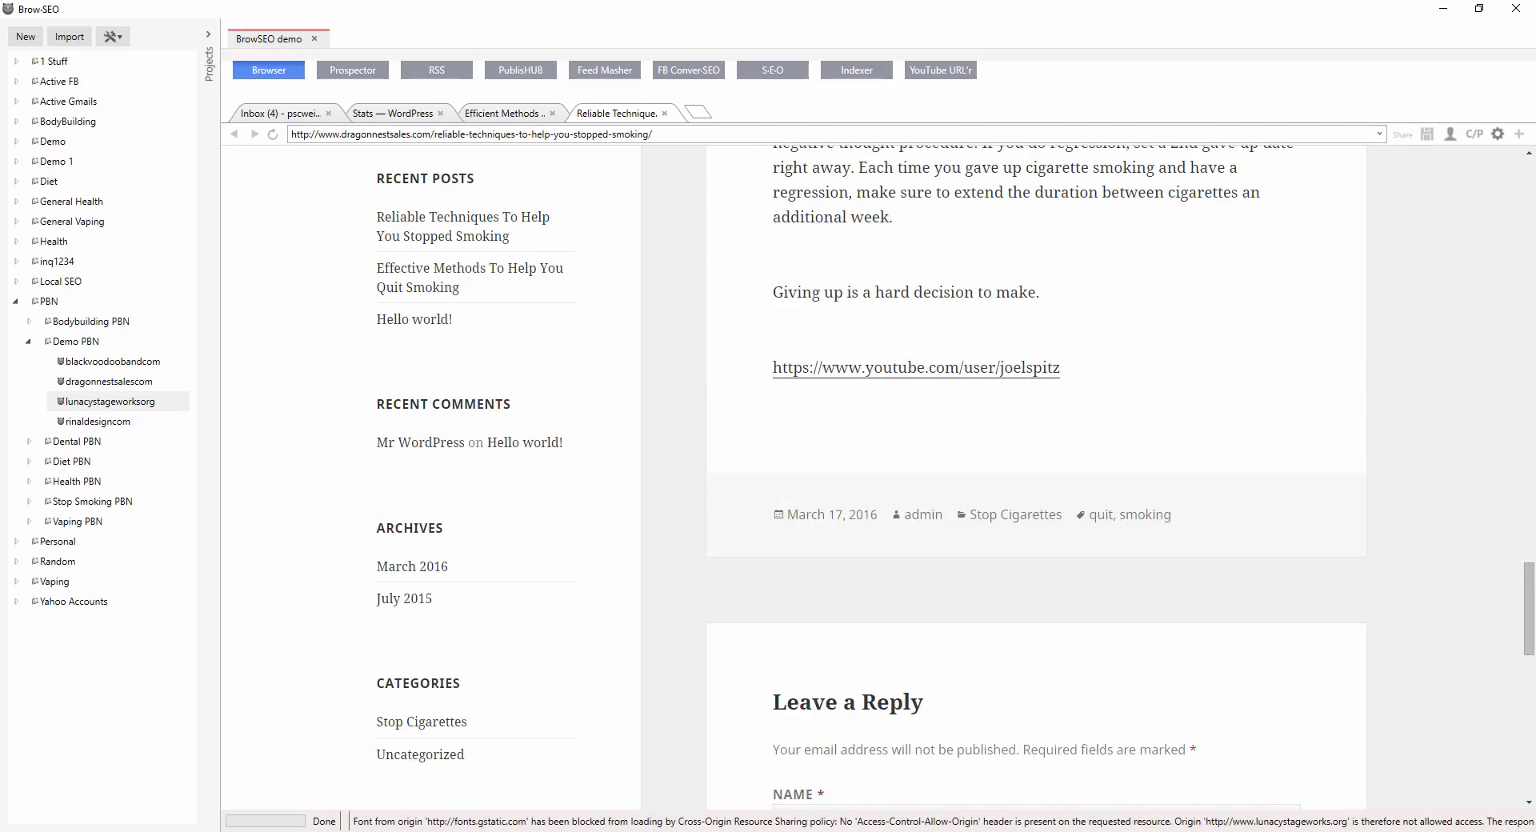
Locate the joelspitz link in the Notepad list of embedded YouTube URLs.
left_click(817, 784)
left_click(785, 384)
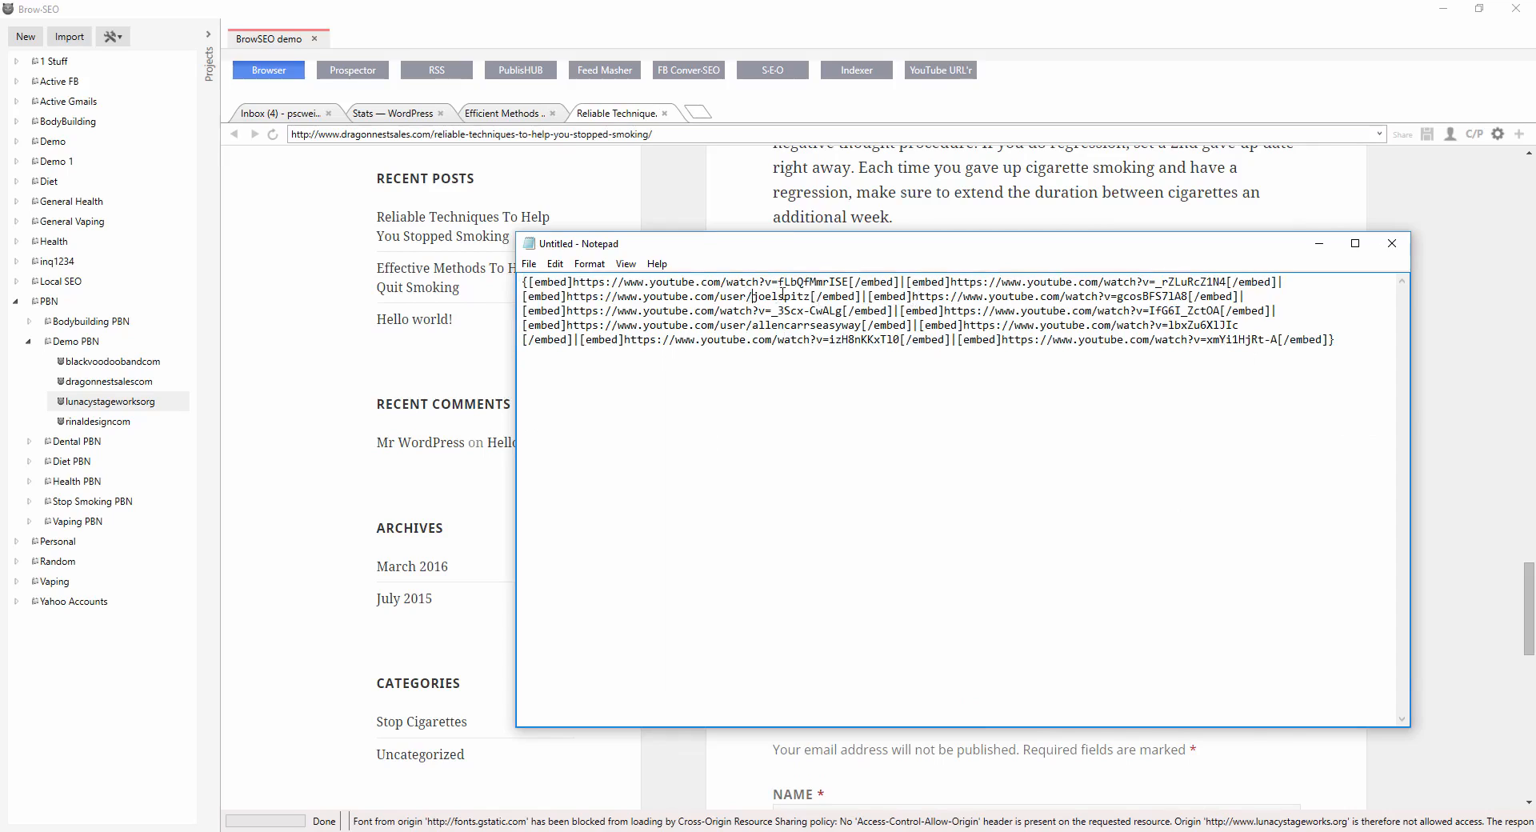
left_click_drag(805, 296, 588, 297)
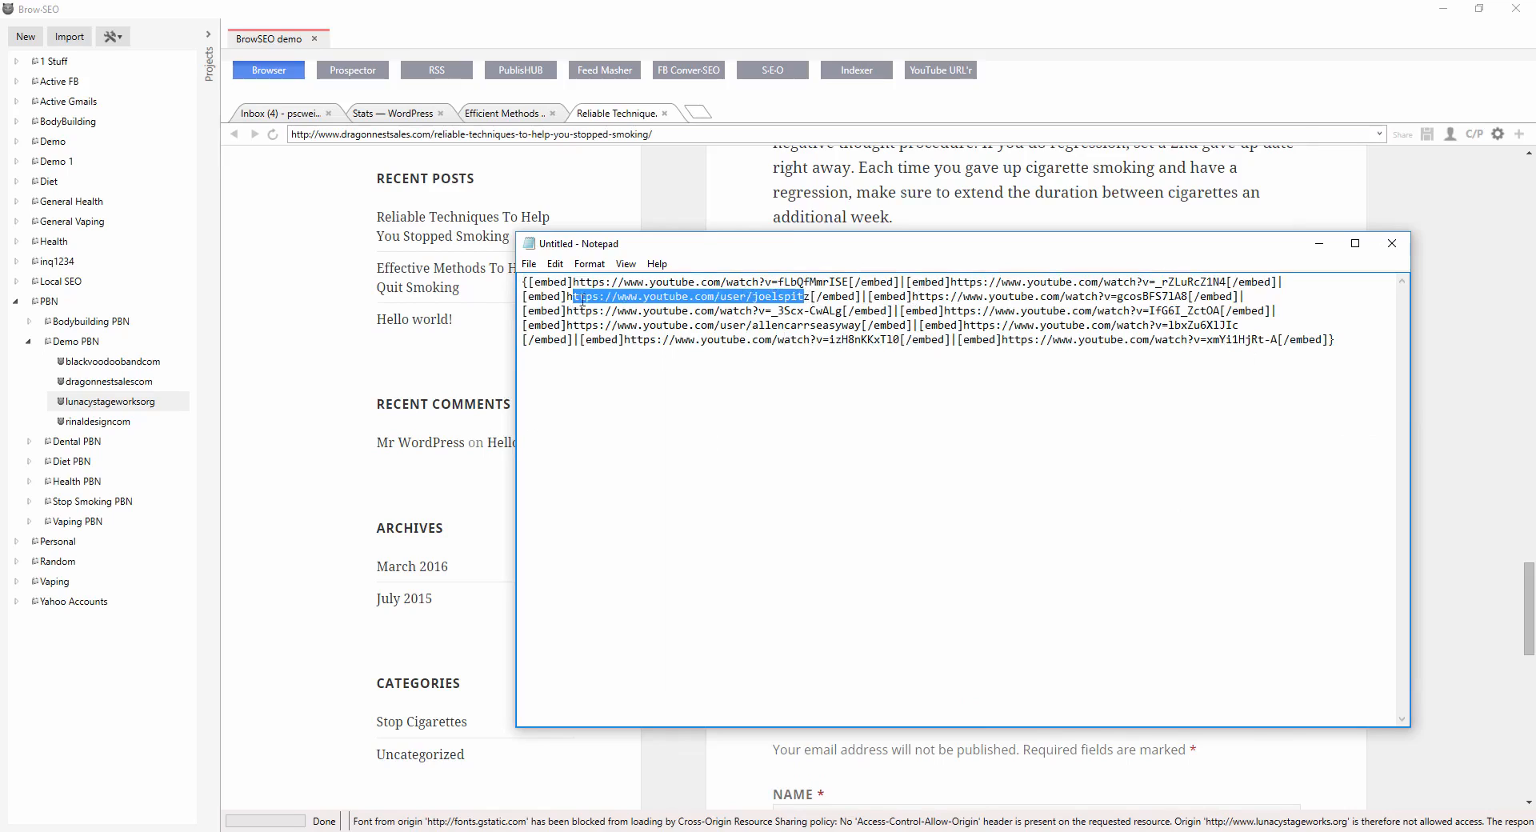
left_click(1319, 246)
Open the published iliketosmoke post in a new browser tab.
left_click(698, 112)
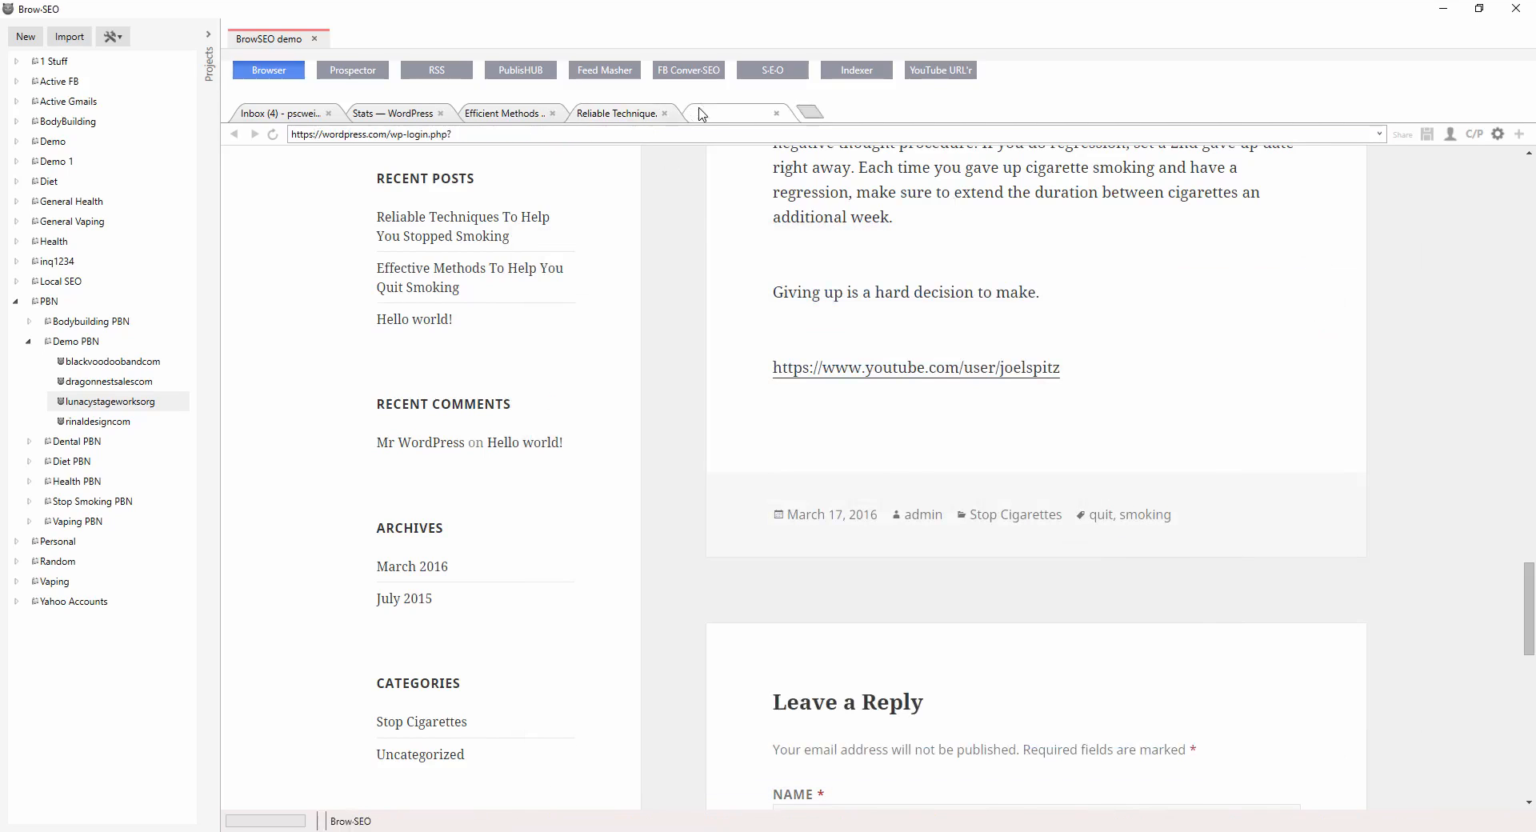
left_click(706, 134)
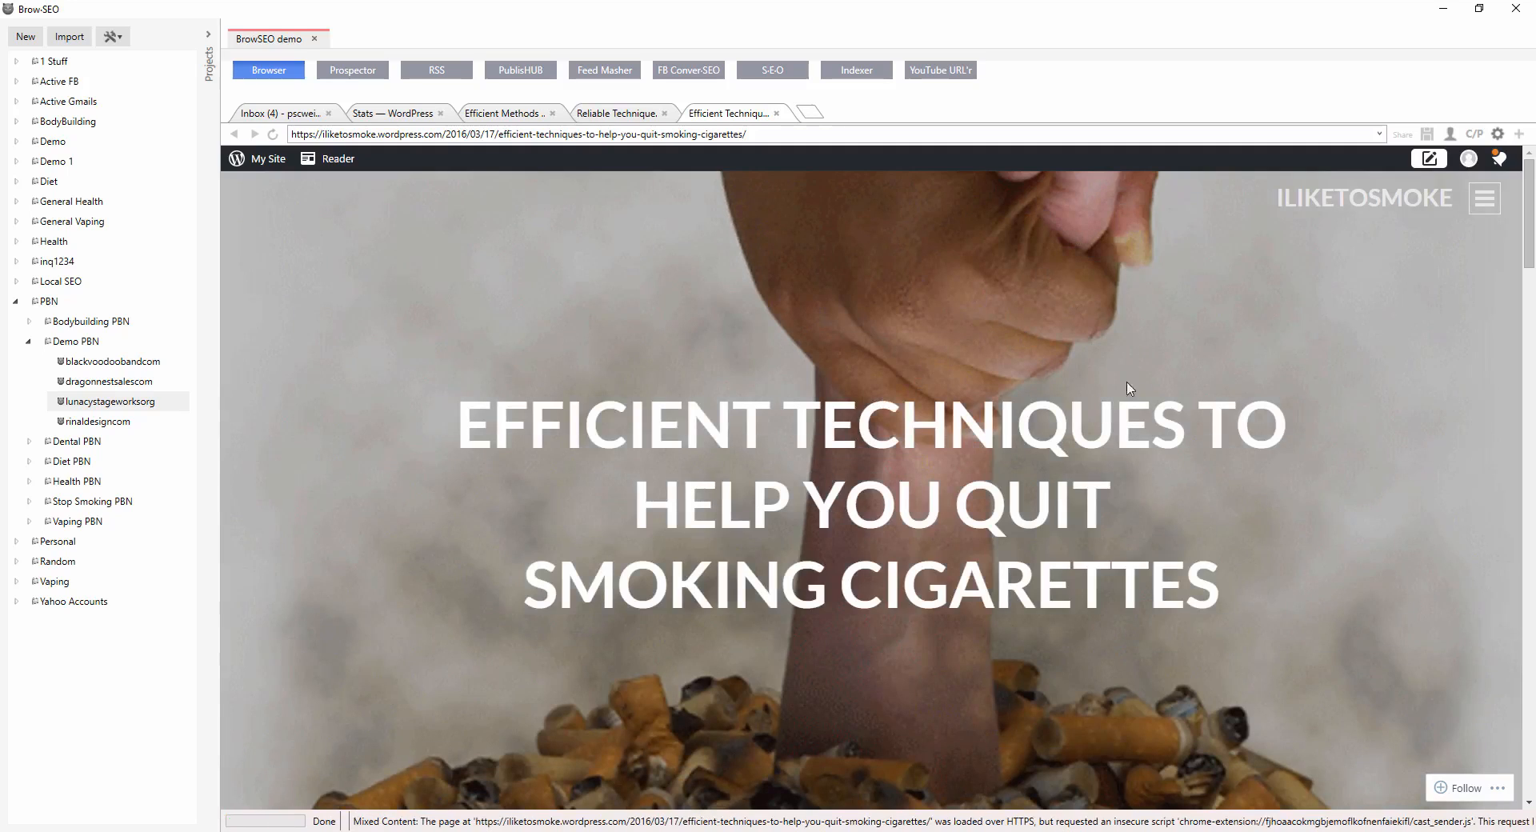
Scroll through the published iliketosmoke post to review its images, text and embedded video.
scroll(1096, 368, "down", 4)
scroll(1093, 353, "up", 4)
scroll(1096, 514, "down", 5)
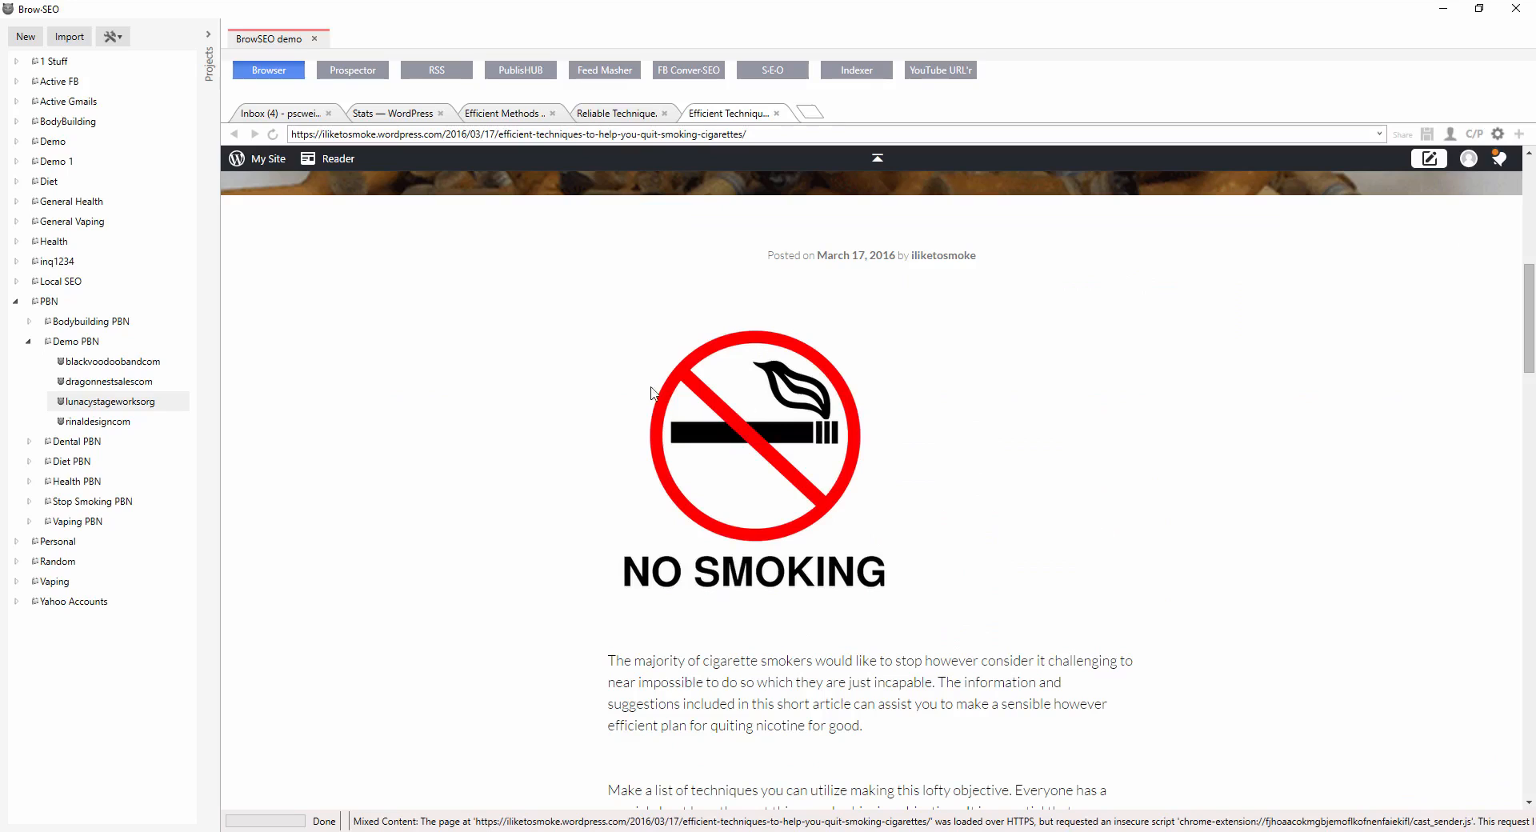
scroll(753, 560, "down", 4)
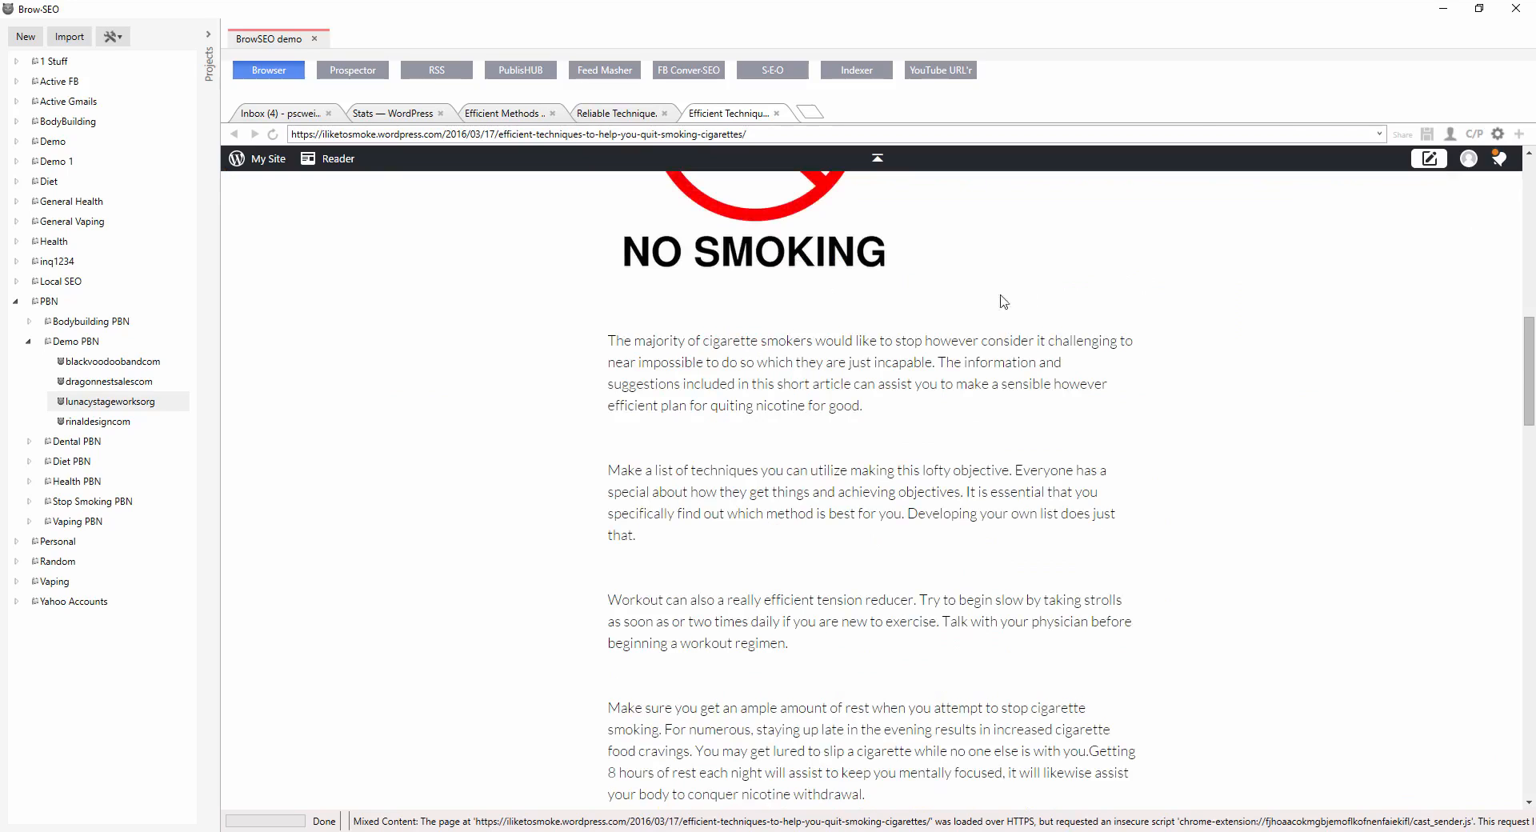
scroll(765, 334, "down", 17)
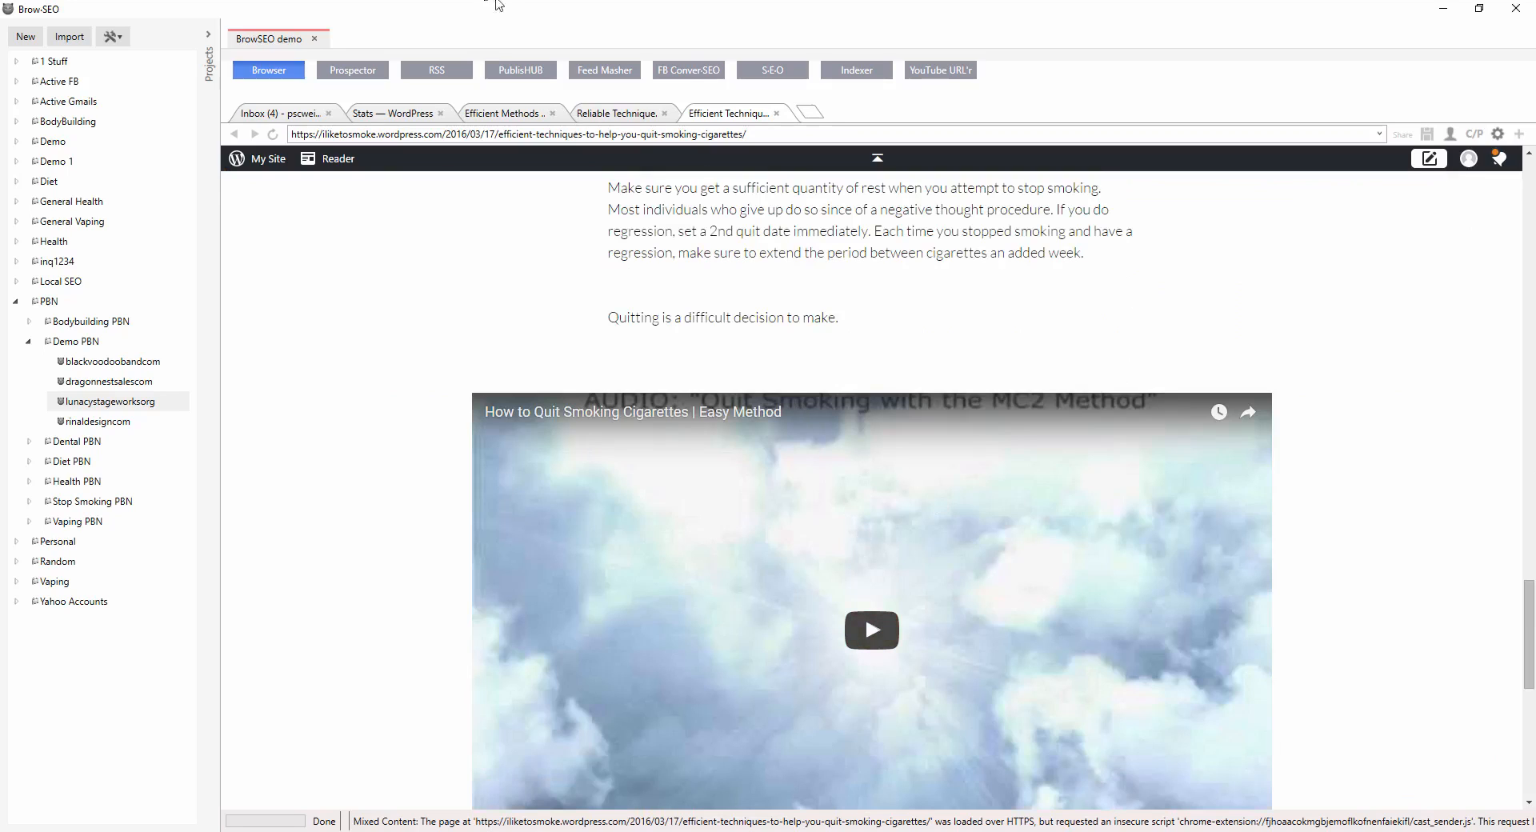
Switch to the dragonnestsales post, open its 'Effective Methods To Help You Quit Smoking' post and scroll through its text and video.
left_click(653, 120)
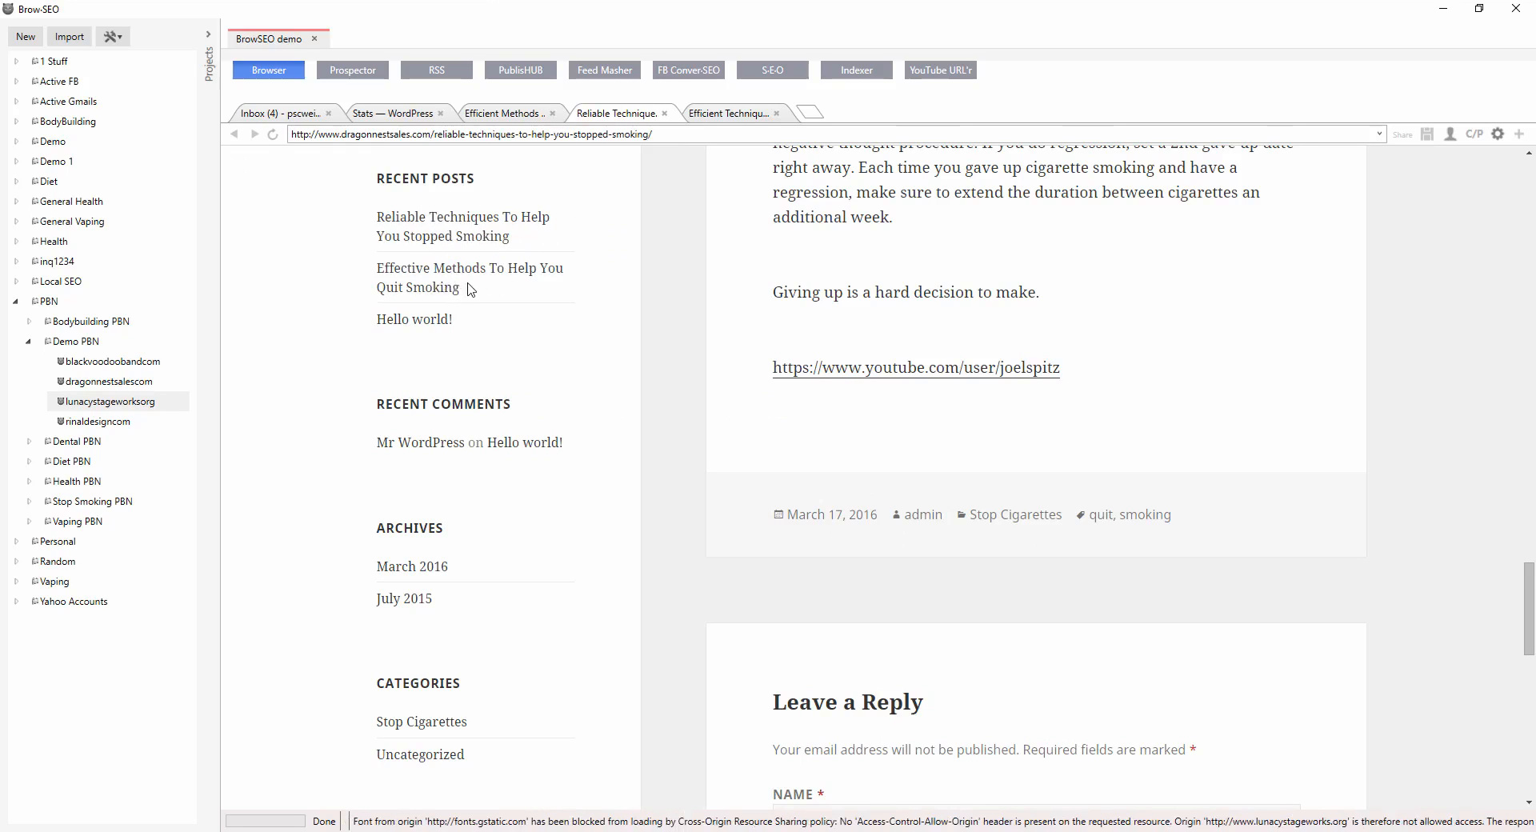
left_click(432, 286)
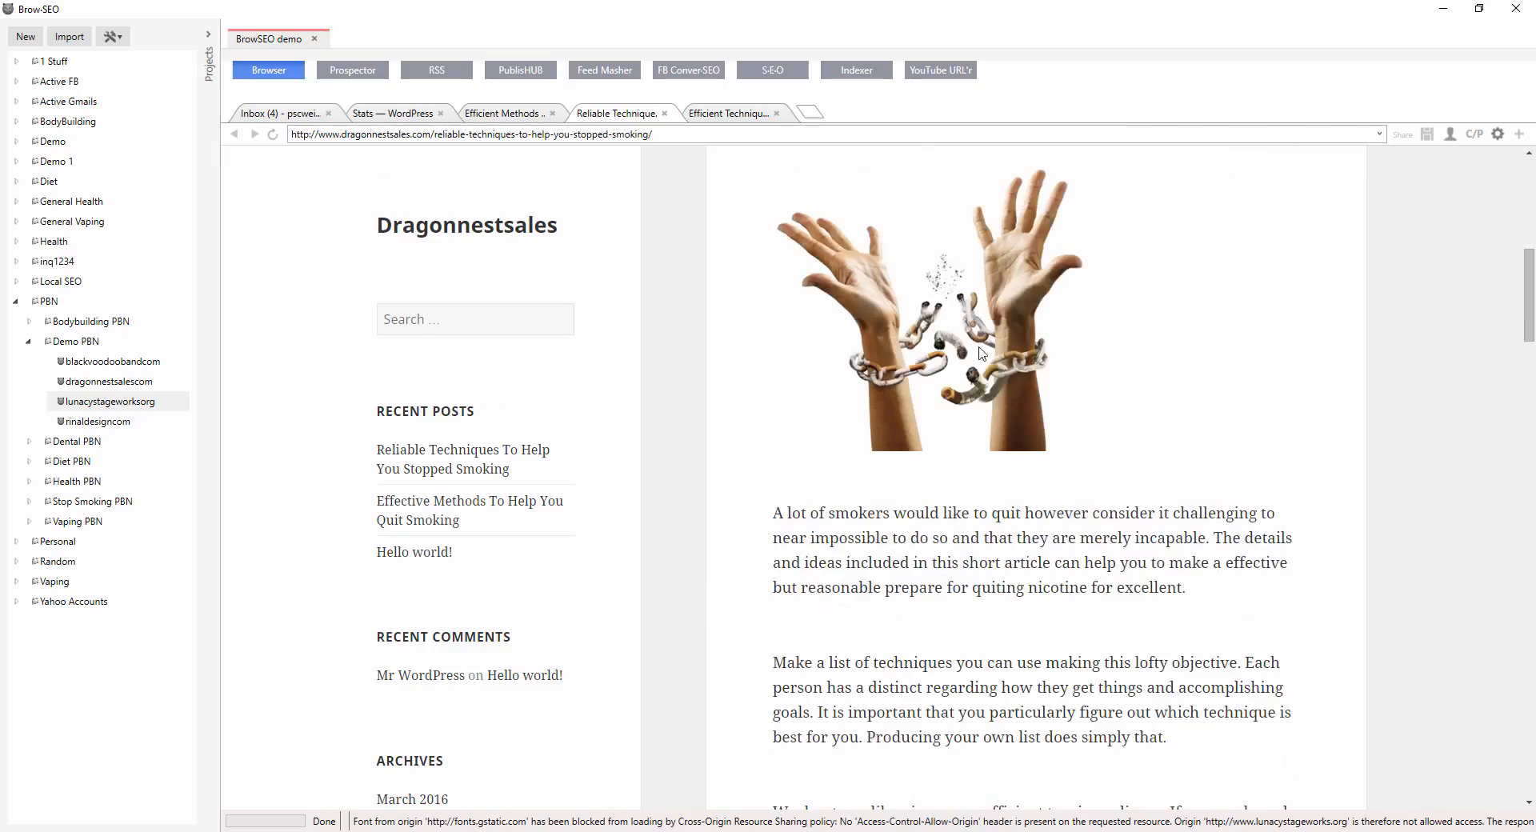
scroll(507, 240, "down", 10)
scroll(490, 356, "up", 6)
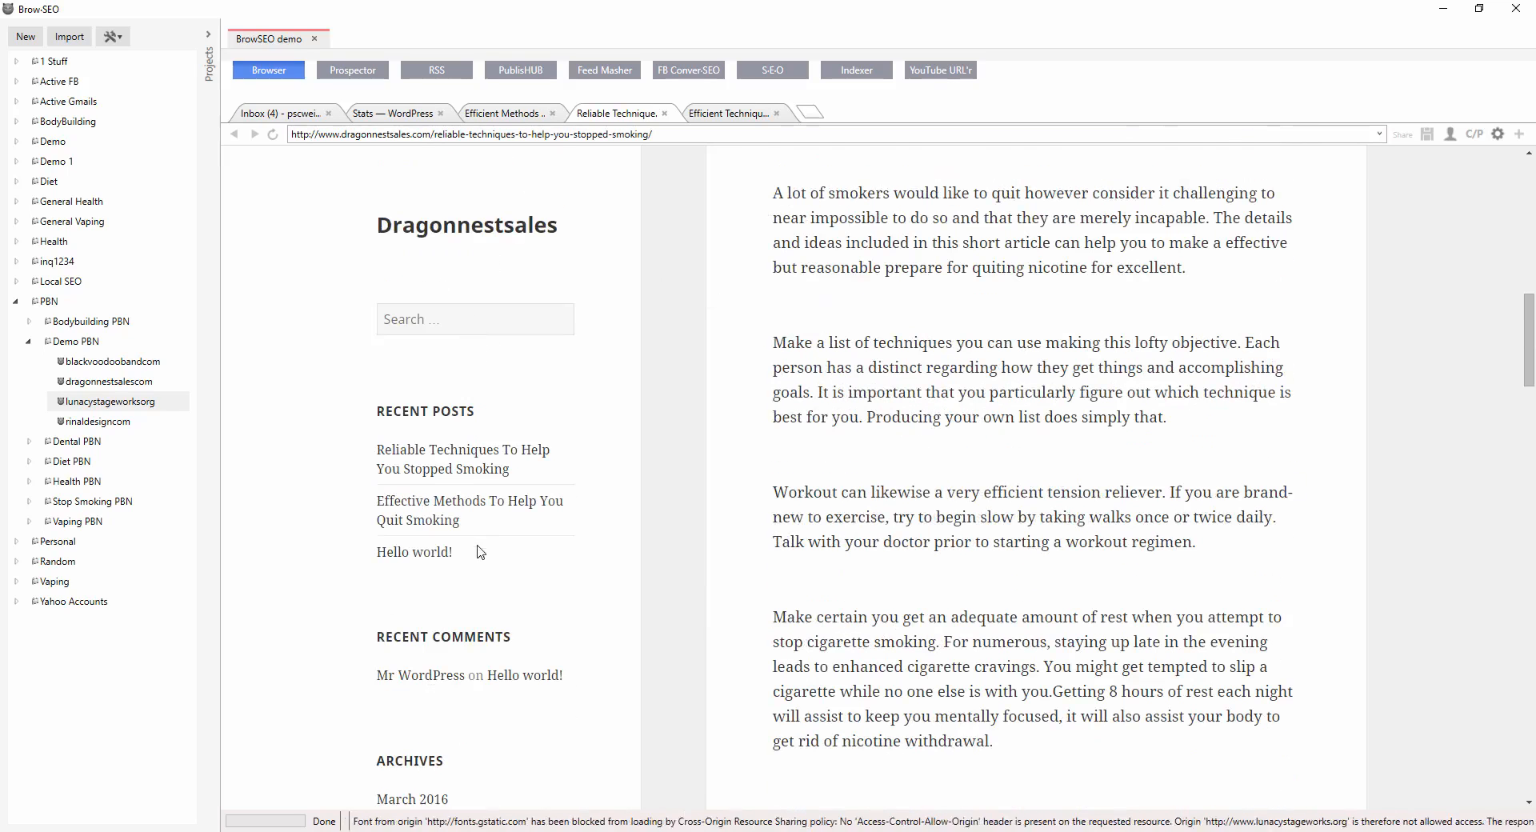
left_click(433, 516)
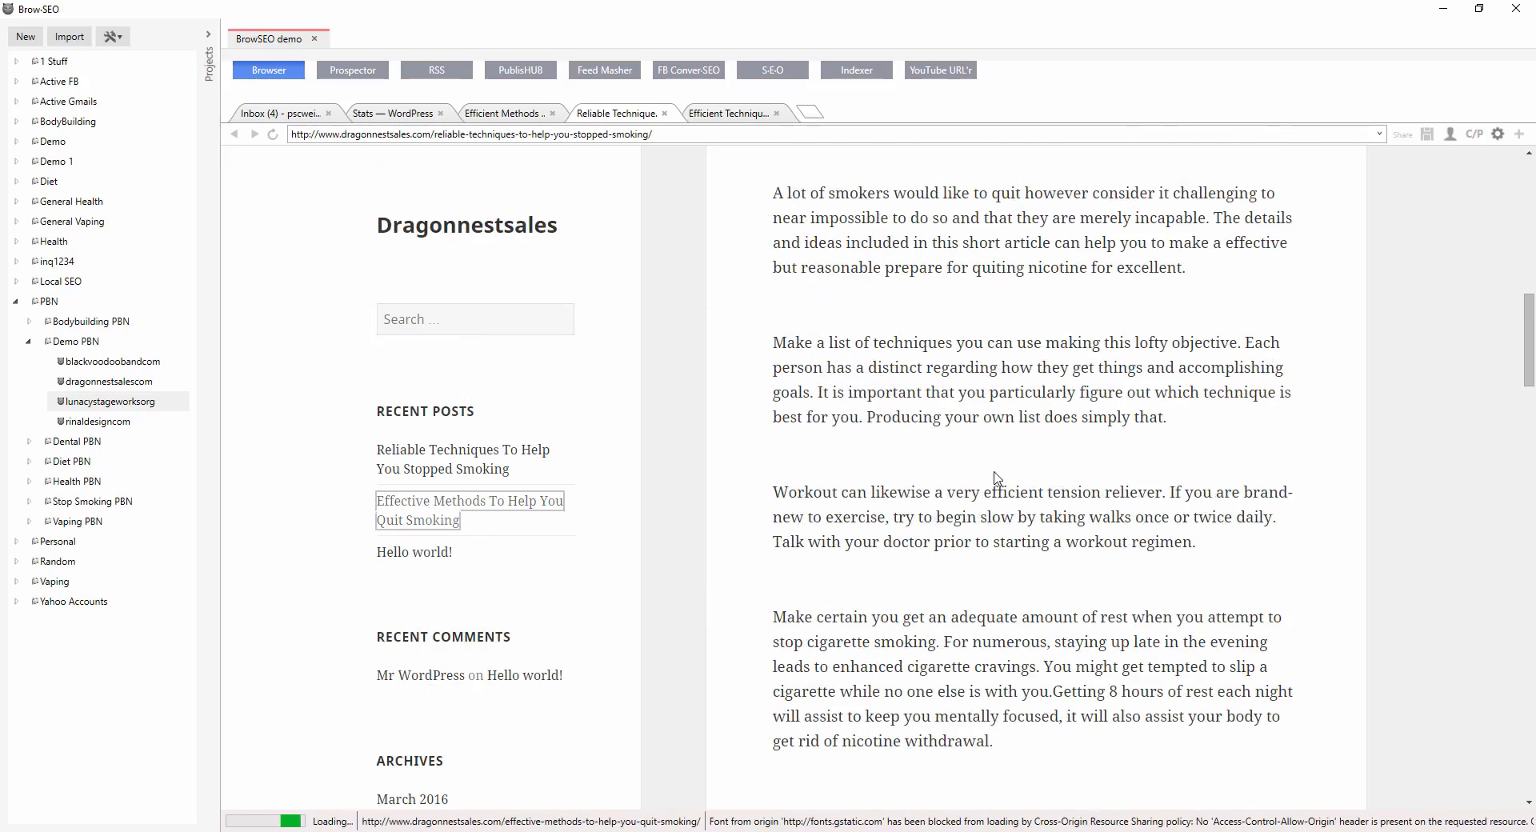
scroll(877, 432, "up", 10)
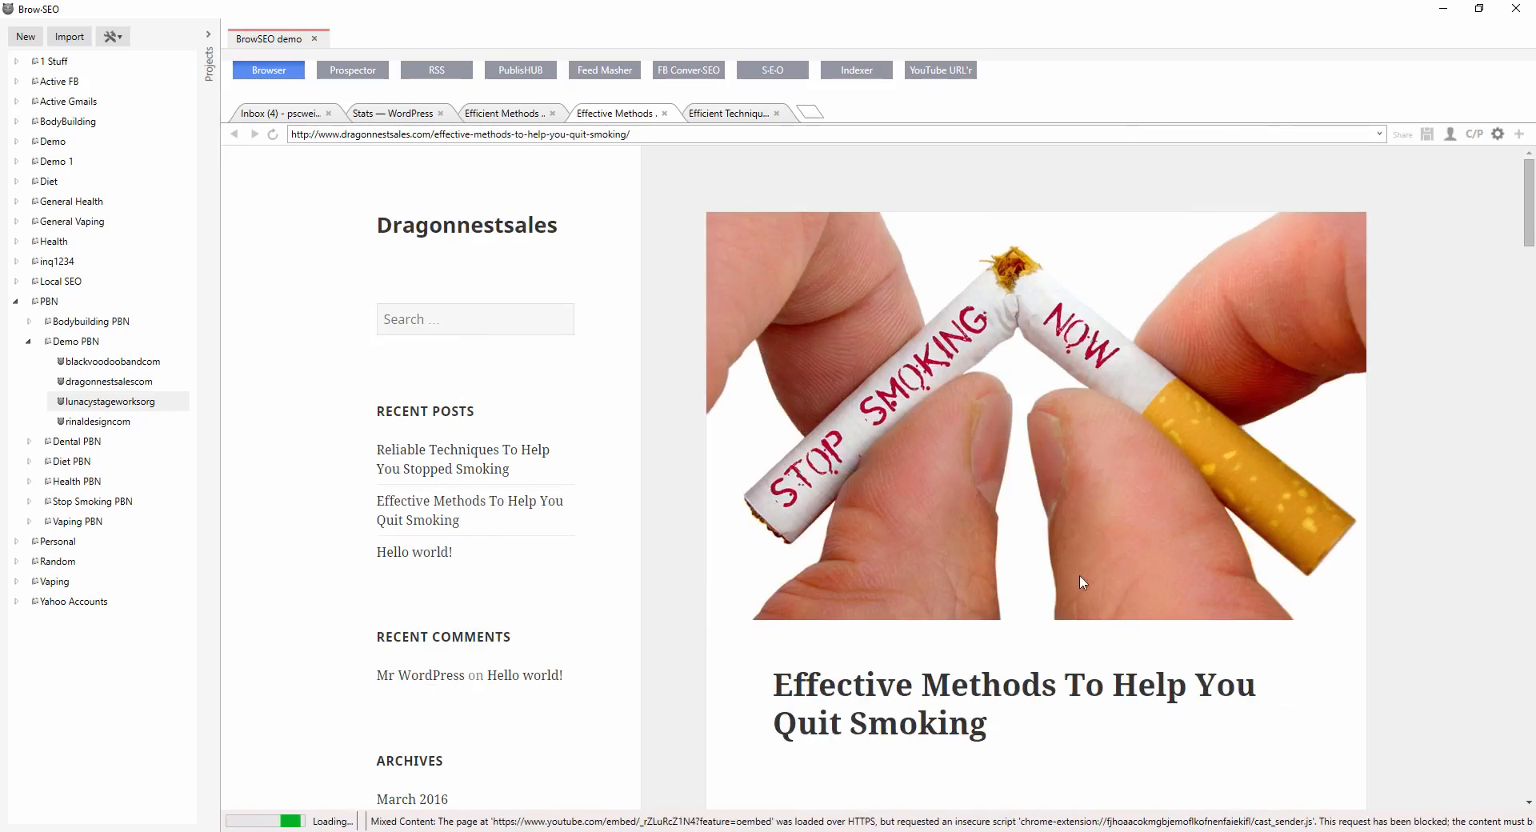
scroll(1110, 600, "down", 4)
scroll(1110, 600, "down", 20)
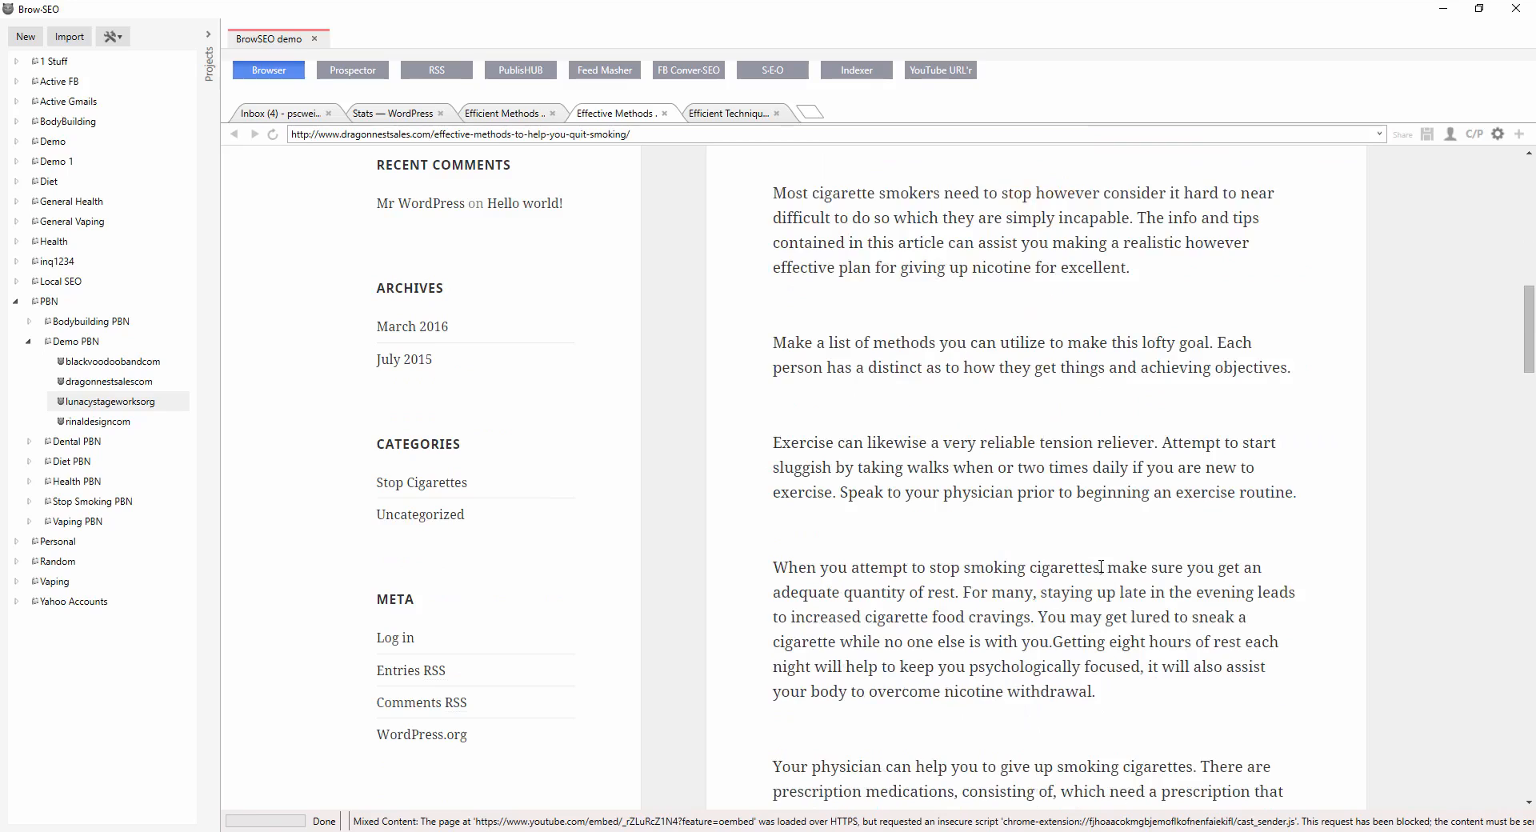
scroll(1088, 564, "down", 9)
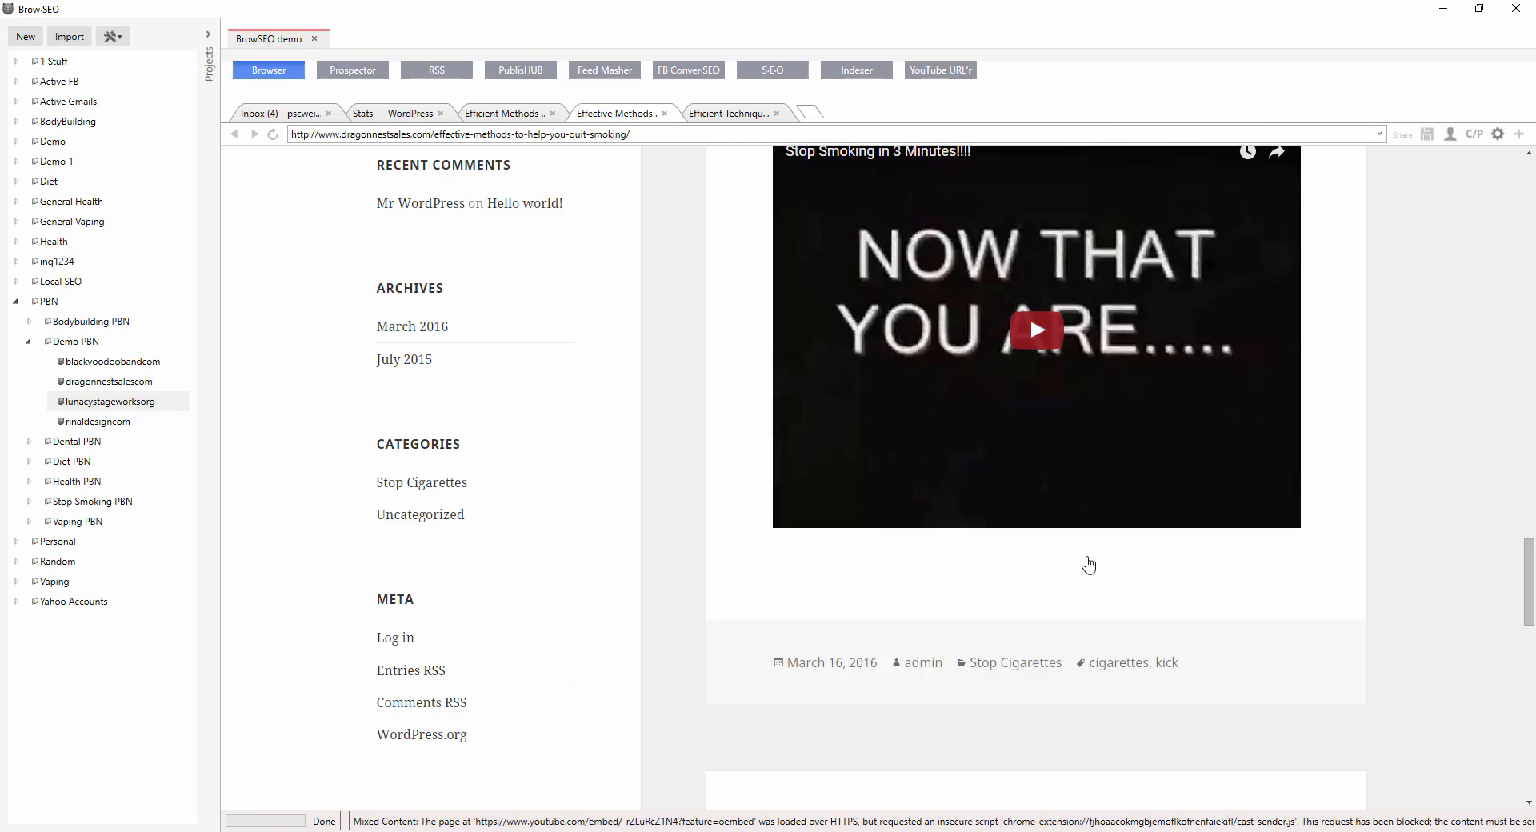
Return to PublisHUB, leave only lunacystageworksorg selected in the PBN Vault and publish the spun post.
left_click(716, 118)
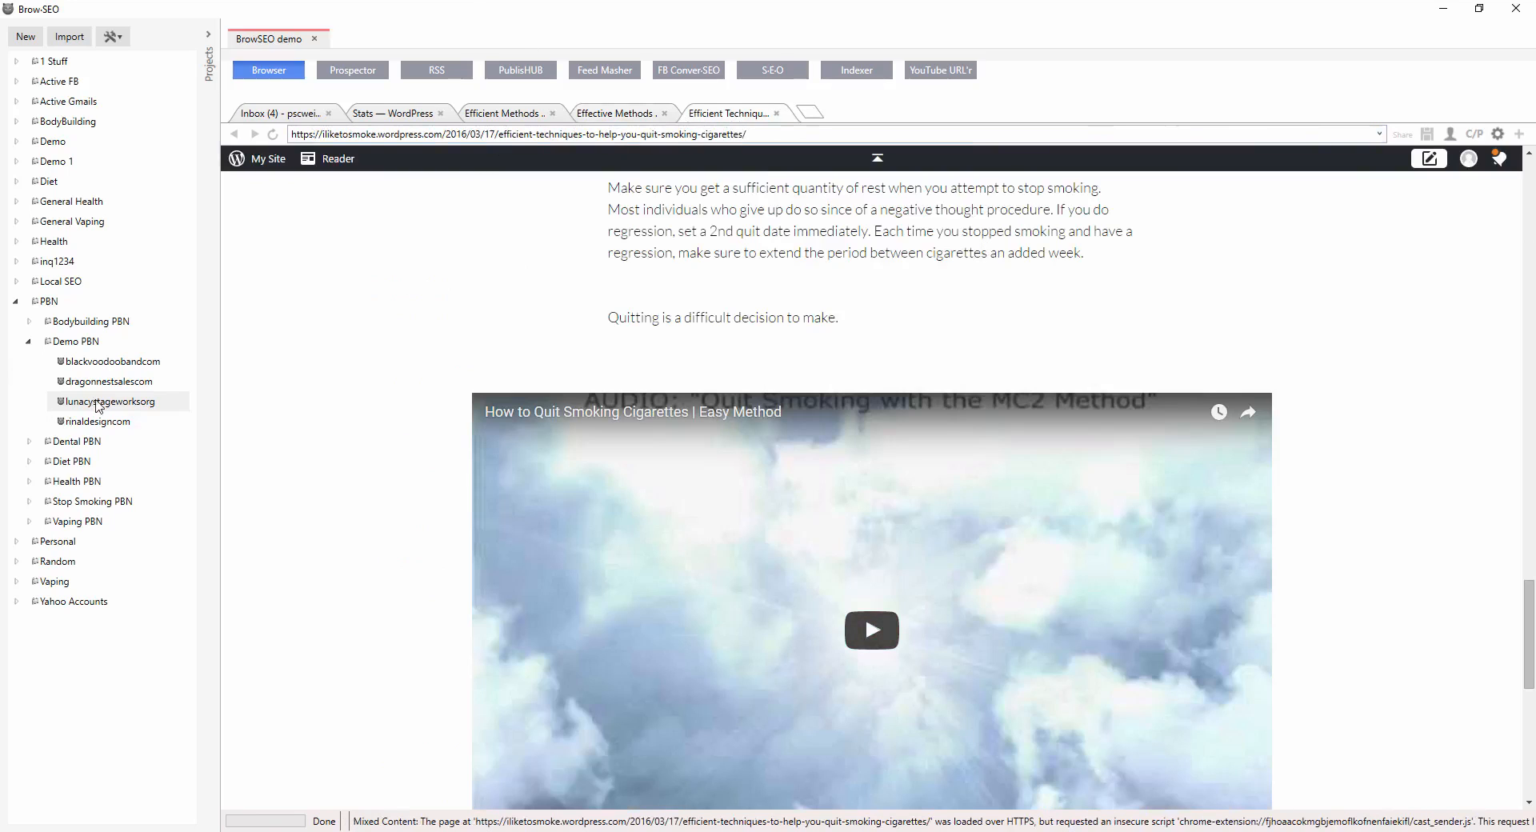
left_click(520, 70)
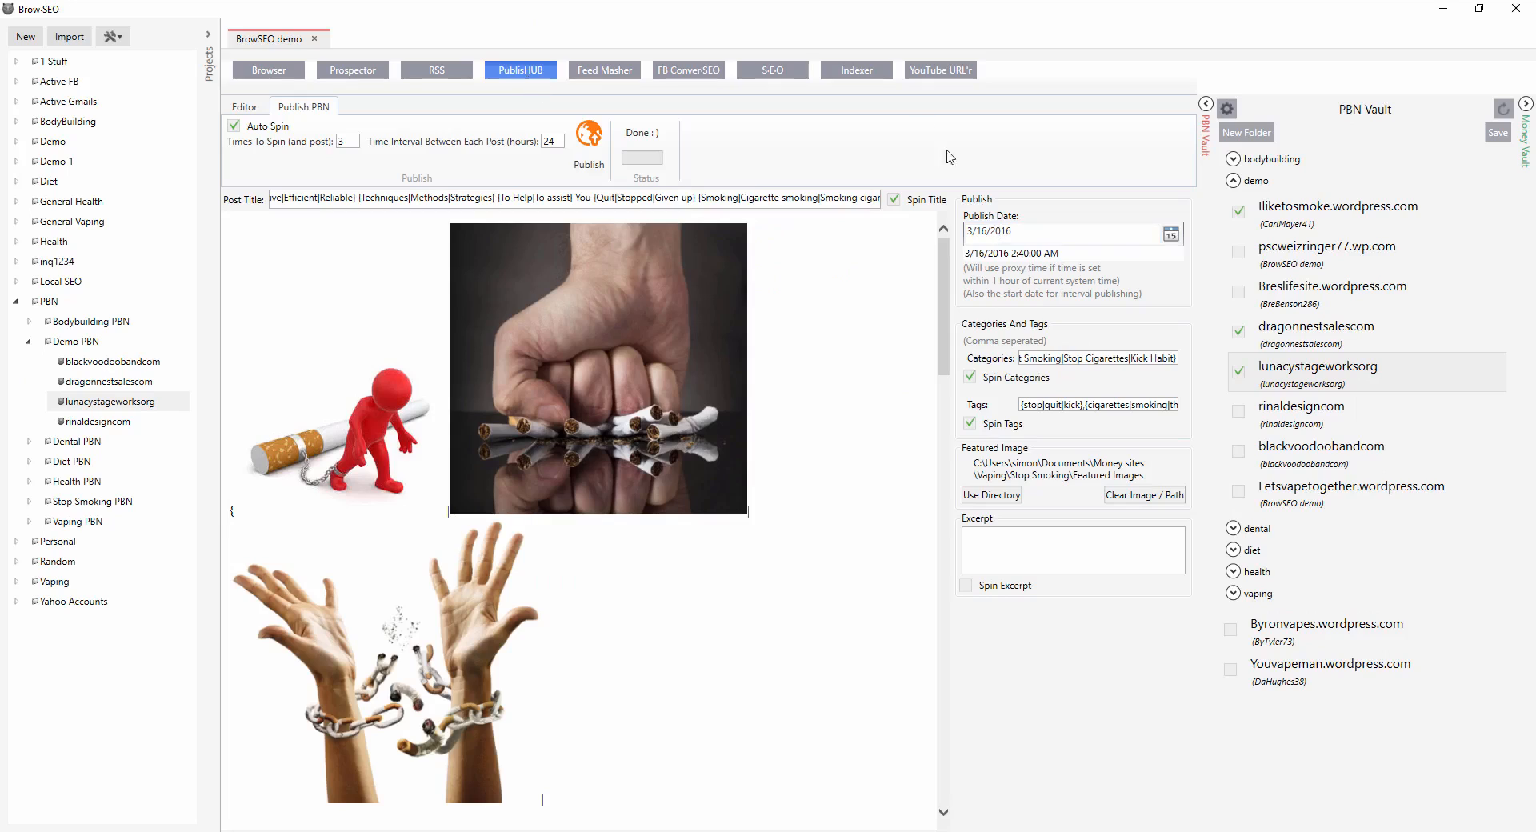
left_click(1239, 211)
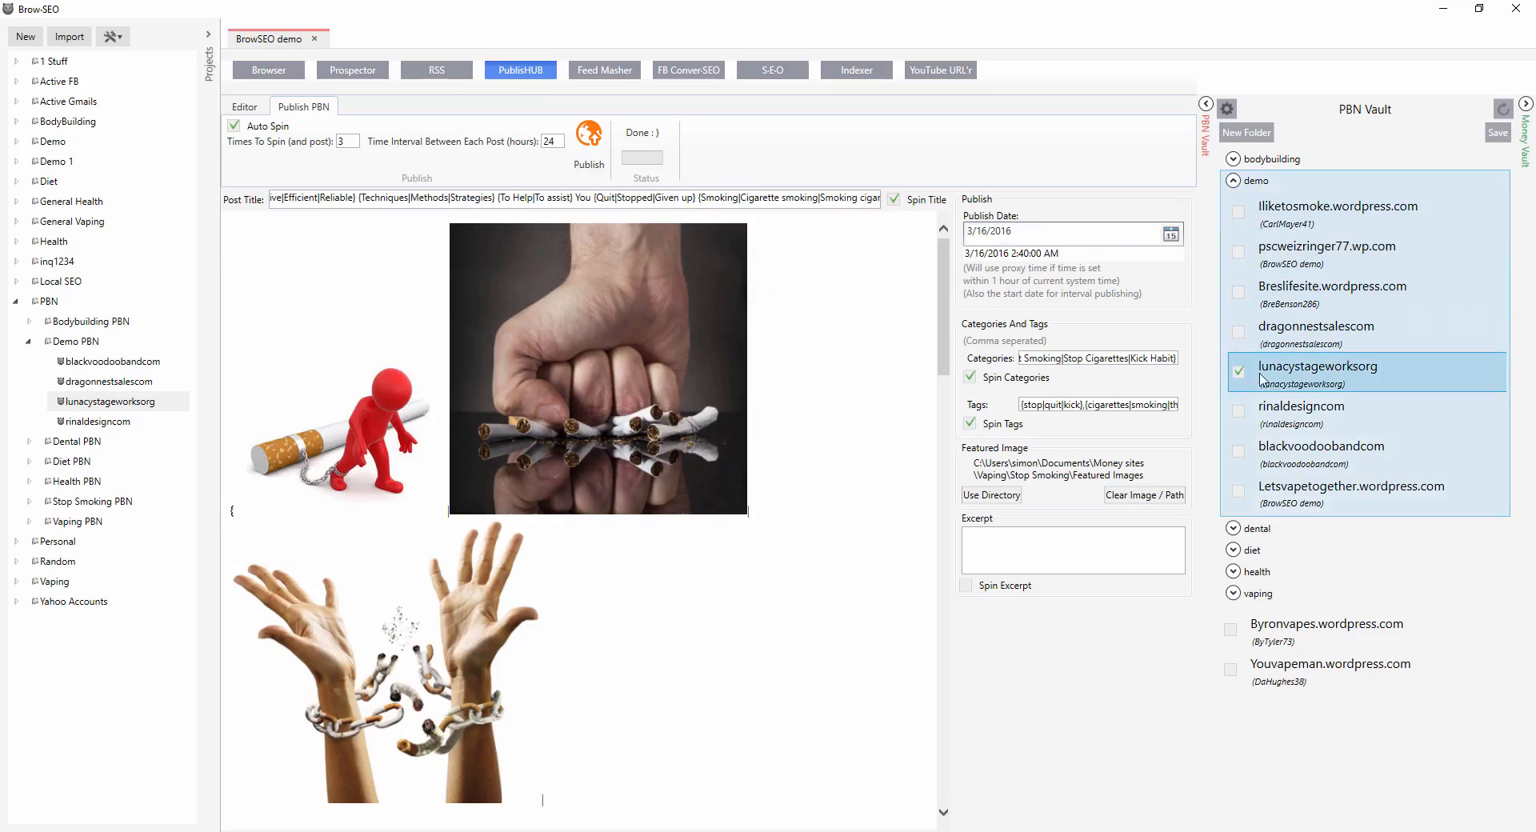
left_click(596, 142)
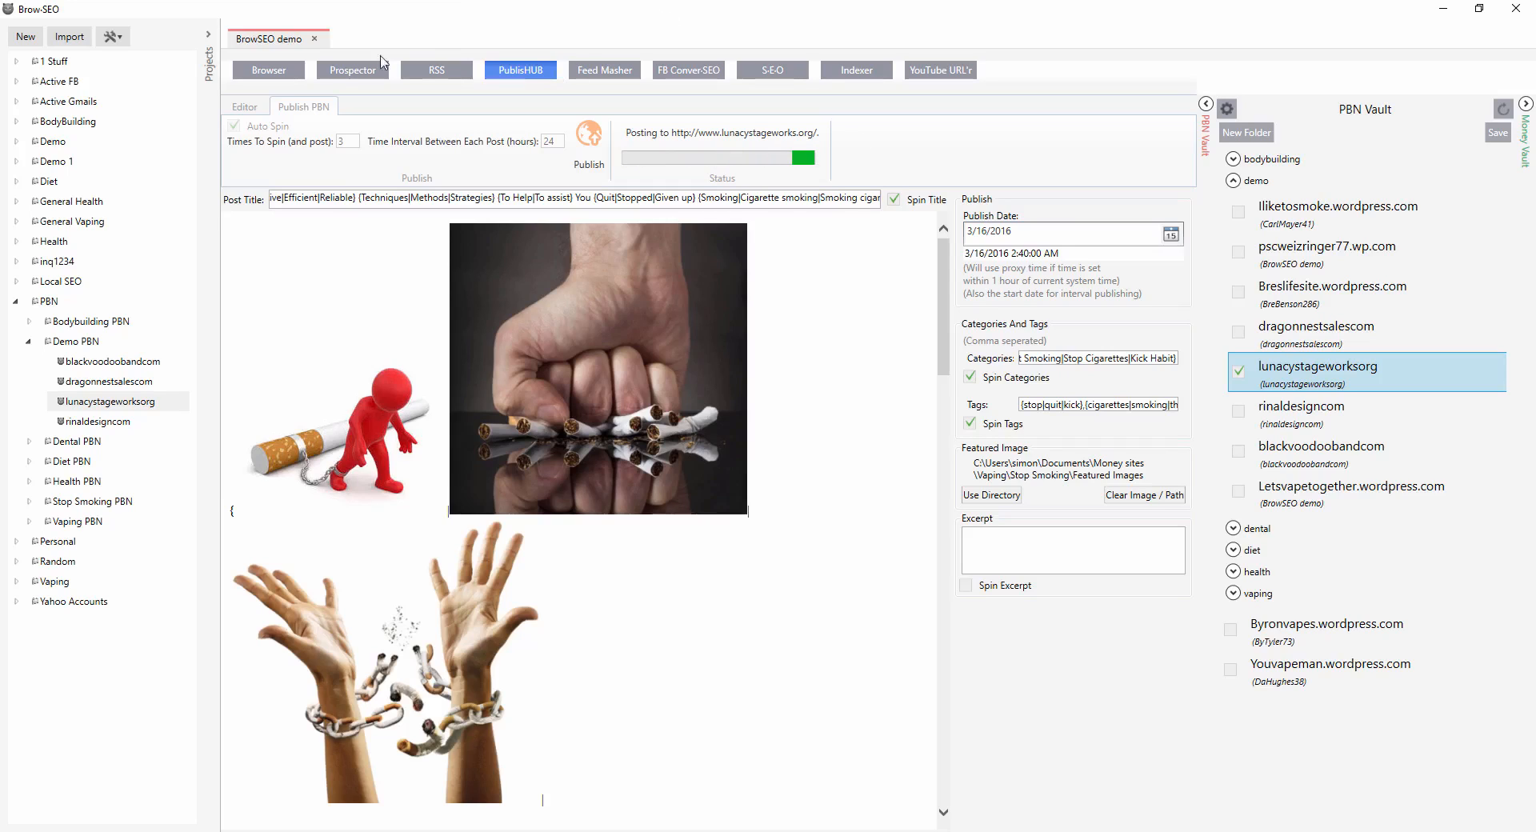
Copy the second lunacystageworks post link from the publishing results, open it in a new browser tab and close the dialog.
left_click(265, 73)
scroll(992, 448, "down", 8)
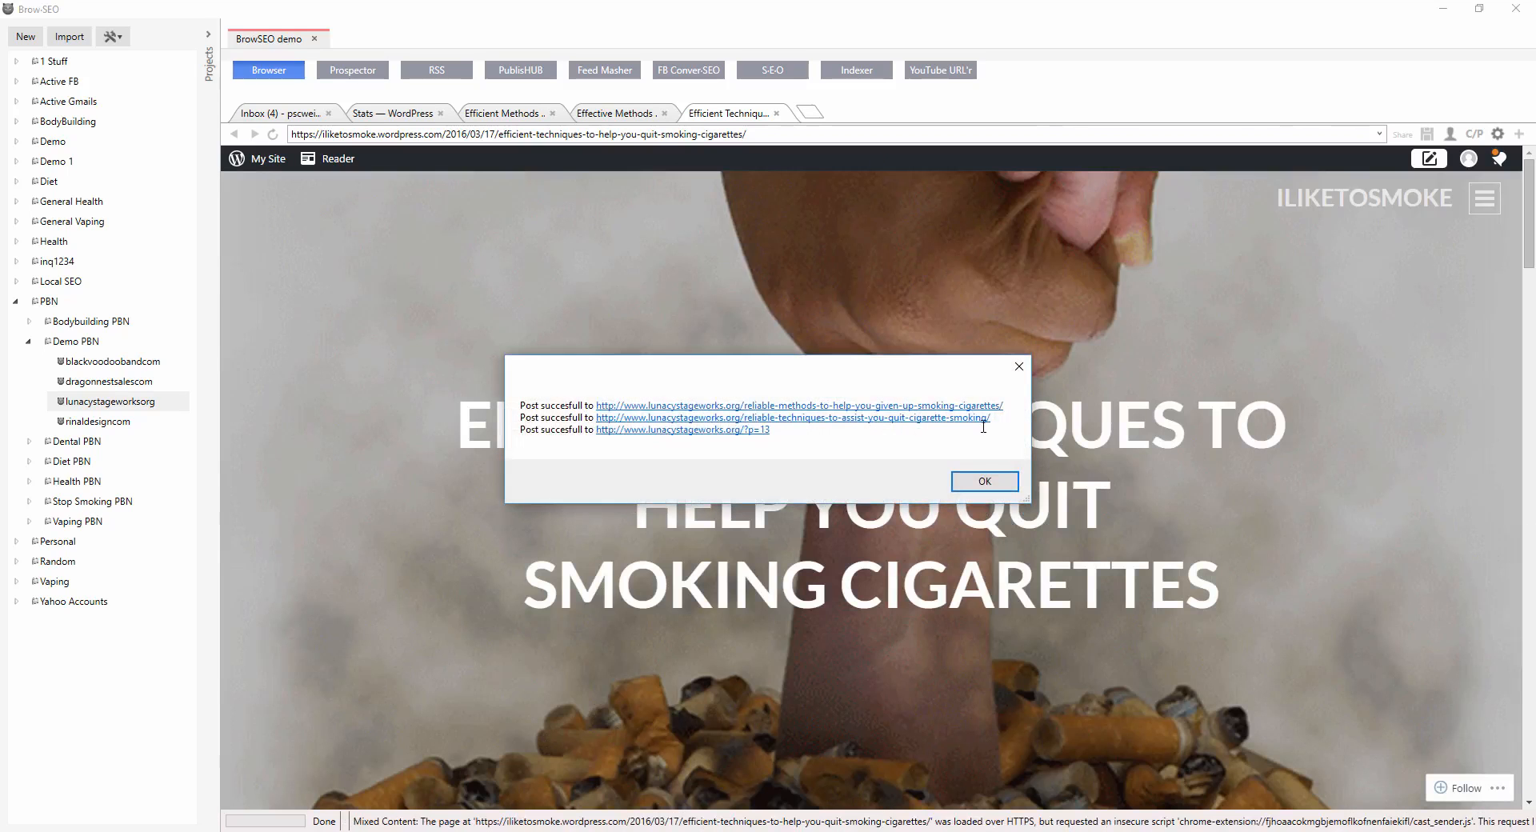
left_click_drag(997, 420, 603, 421)
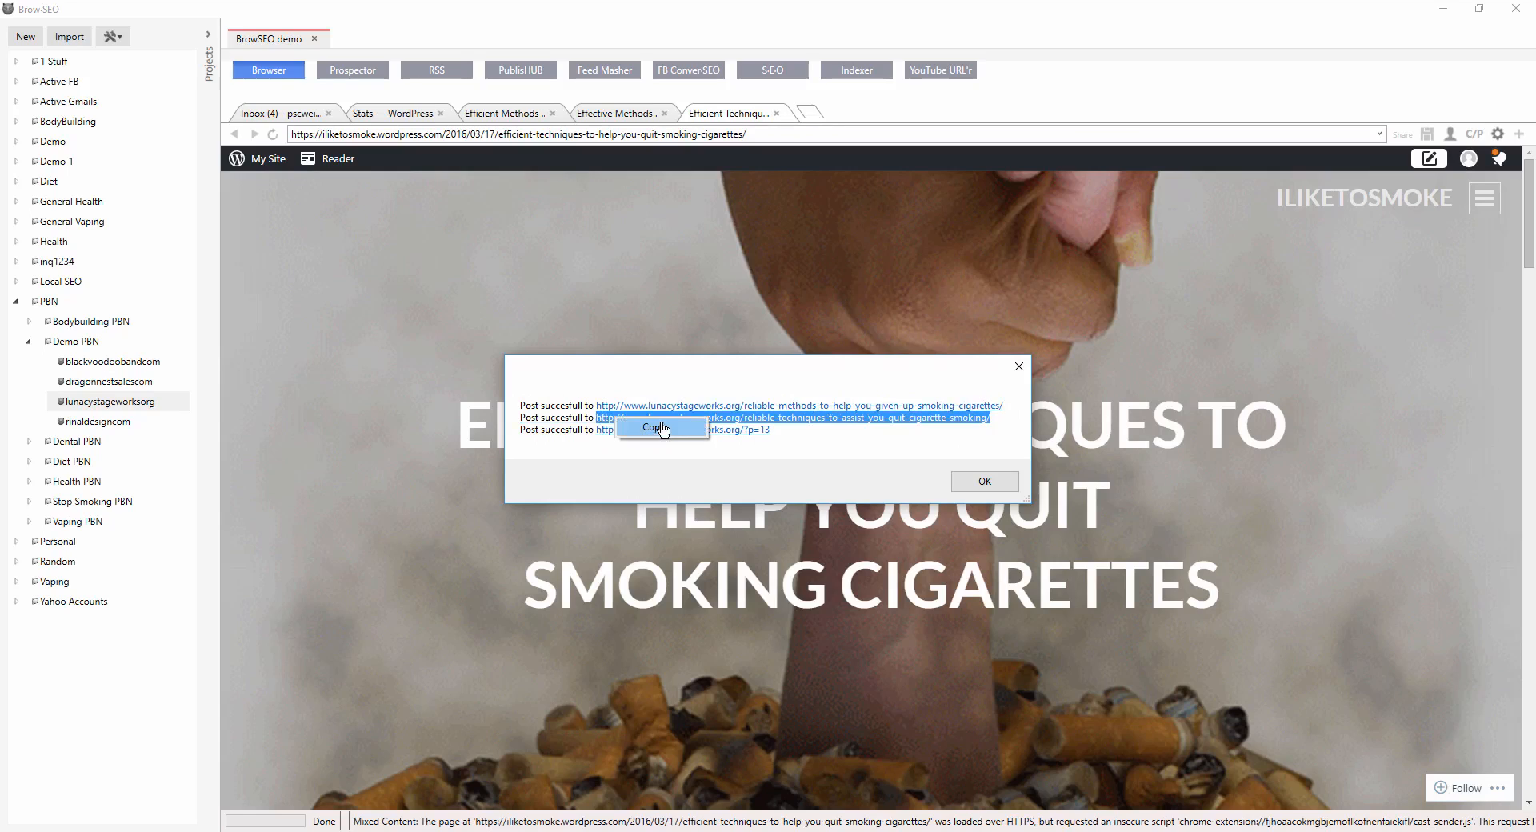
left_click(807, 113)
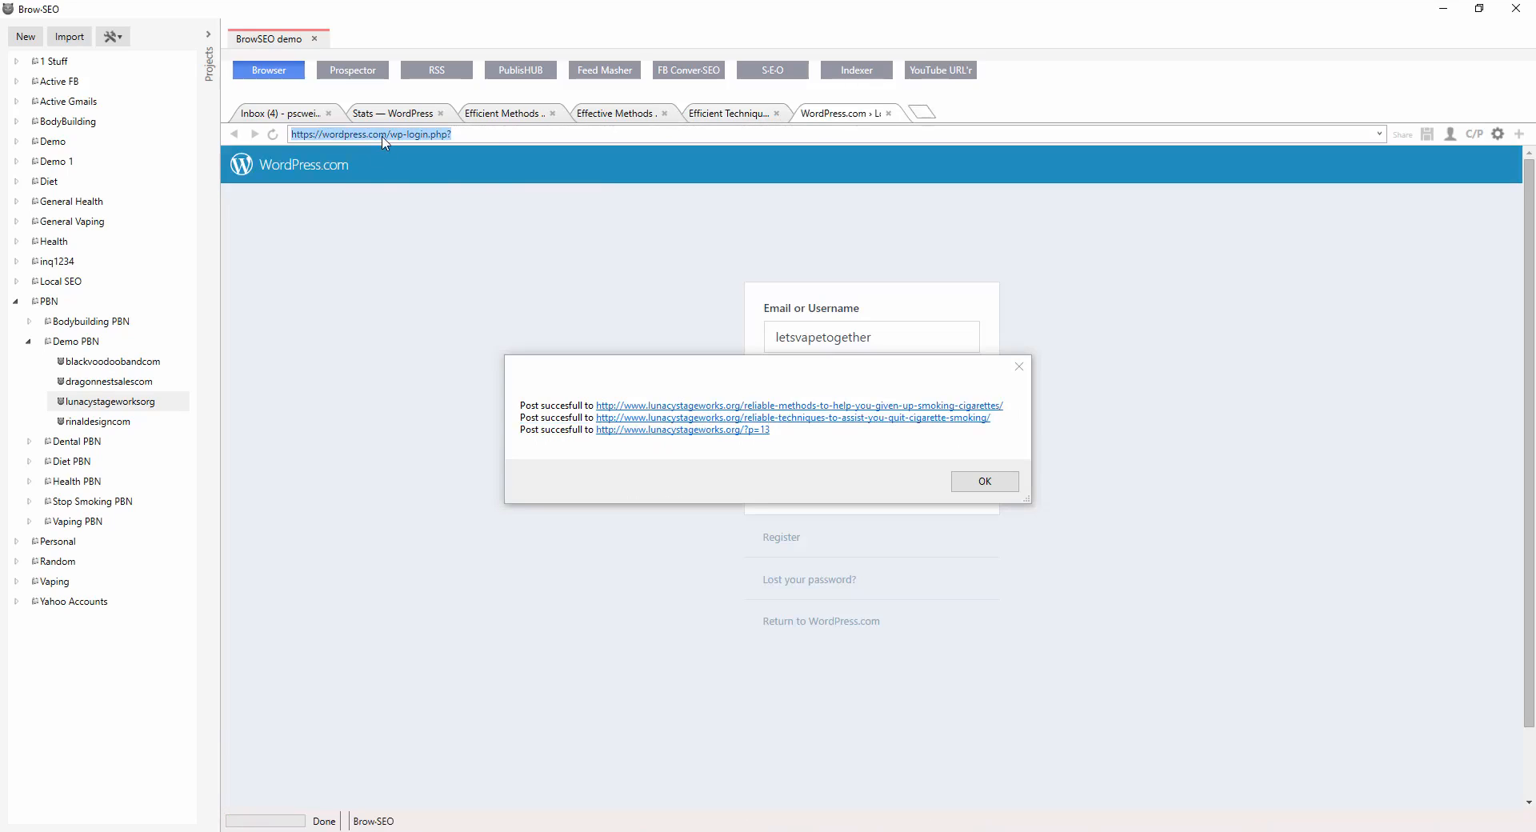
right_click(382, 134)
left_click(408, 177)
key("Return")
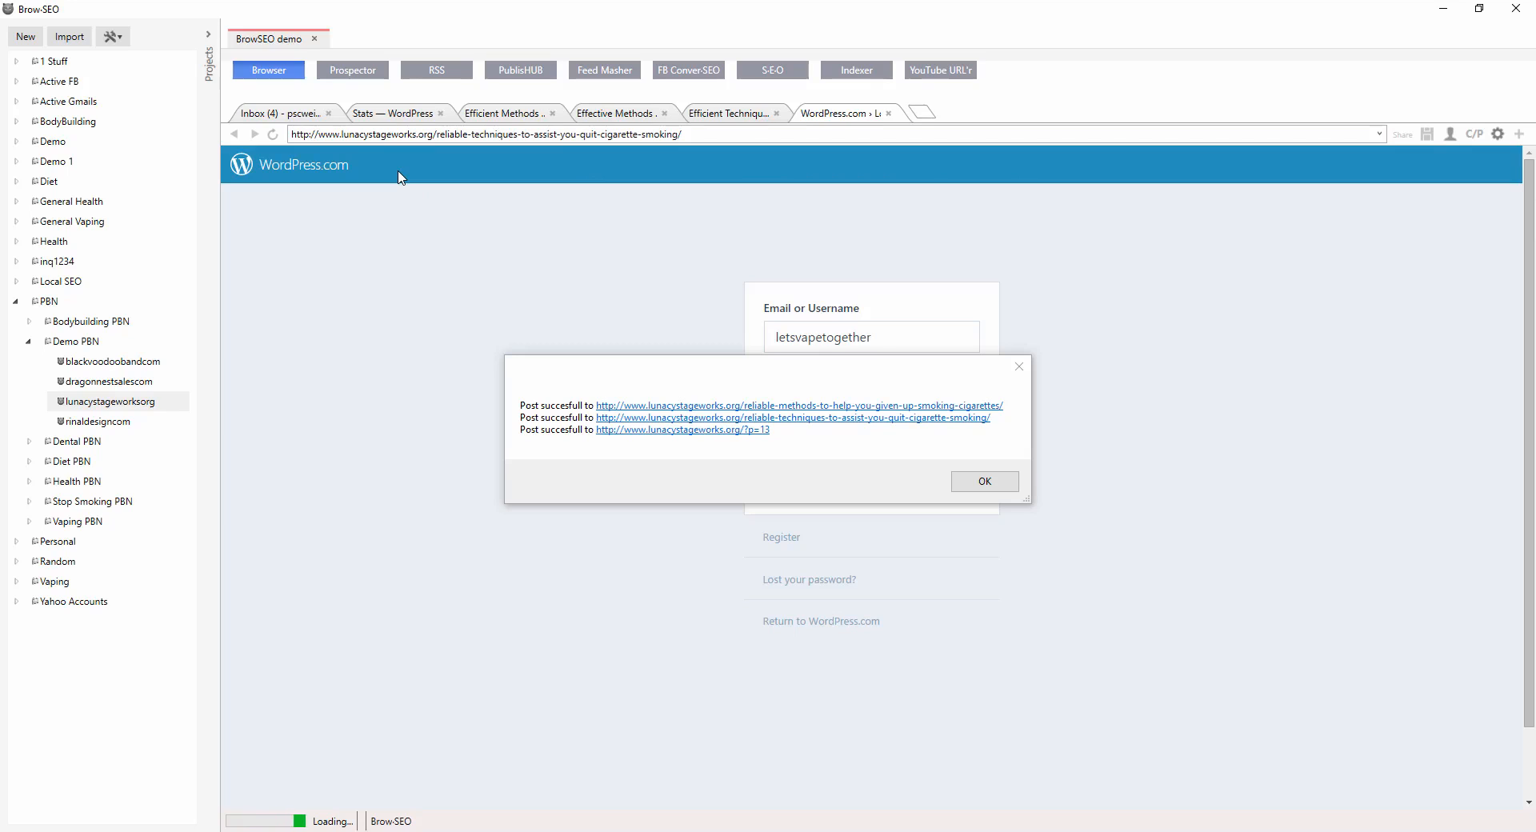
left_click(984, 481)
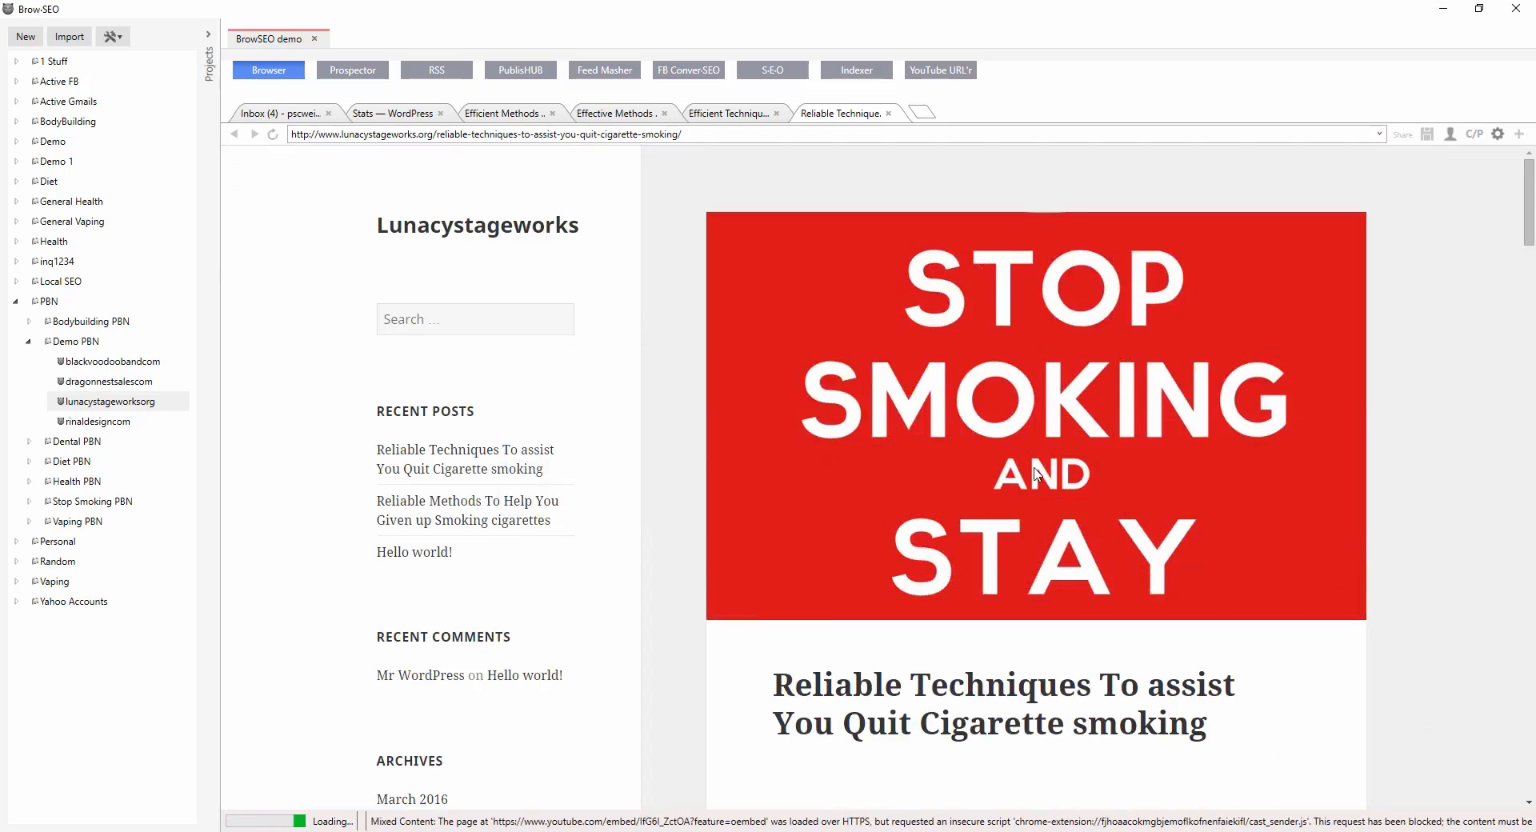
Scroll through the published lunacystageworks post to review its images, text, categories and YouTube video.
scroll(1021, 407, "down", 4)
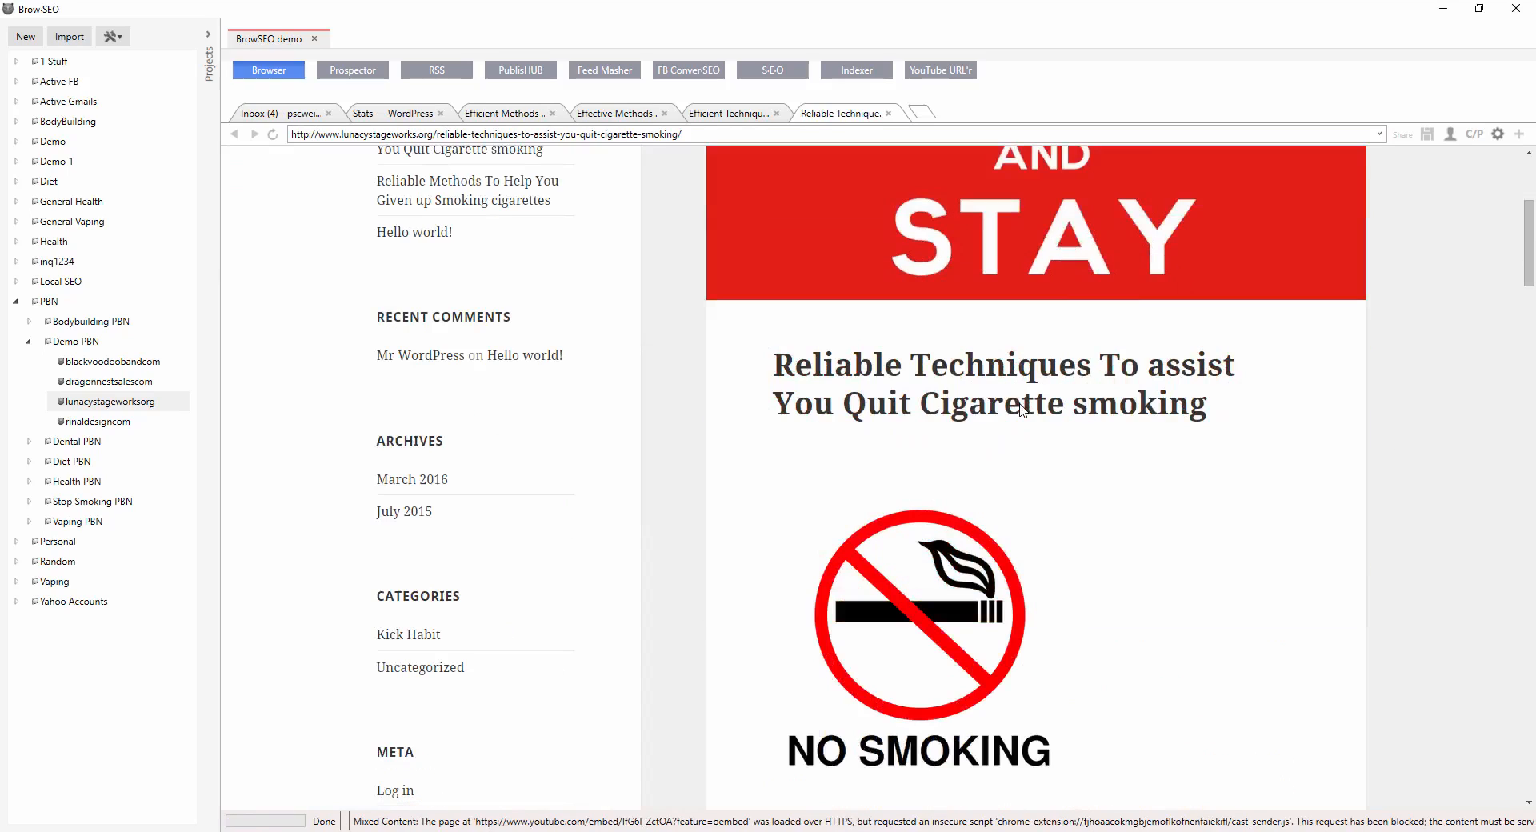
scroll(904, 440, "down", 12)
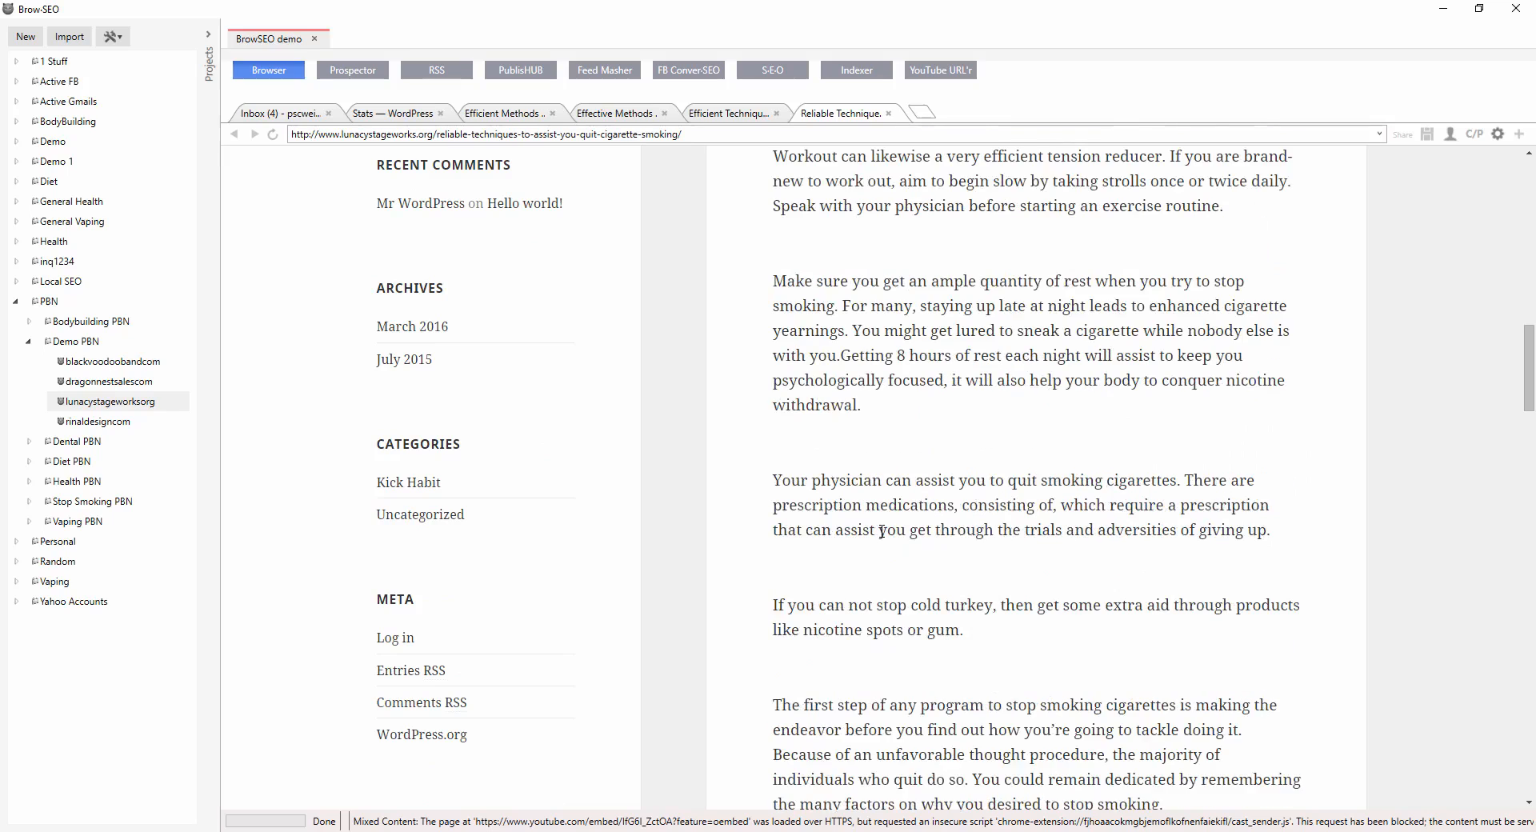
scroll(885, 524, "down", 15)
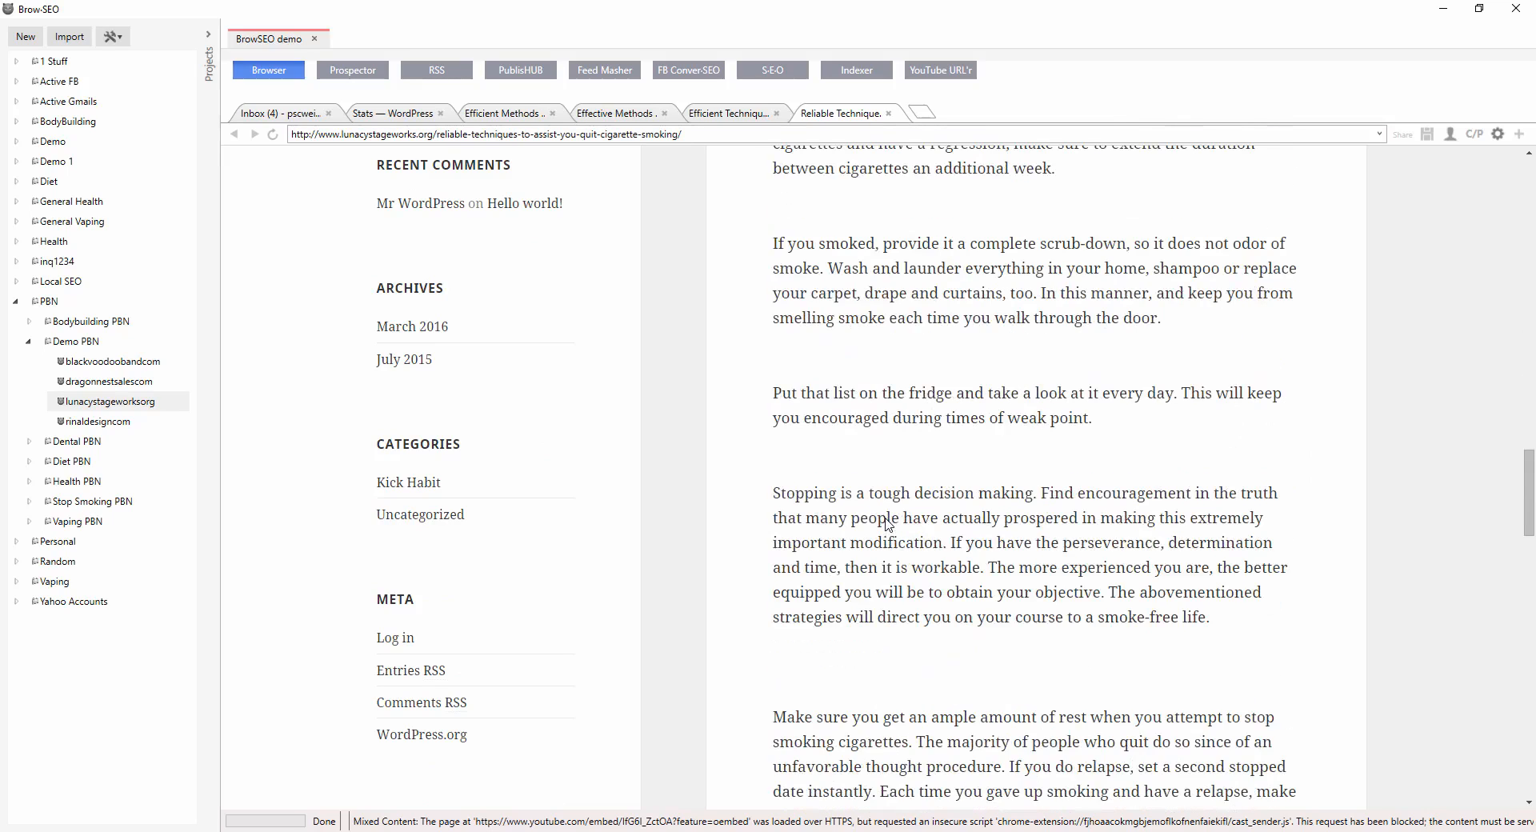
scroll(885, 524, "down", 4)
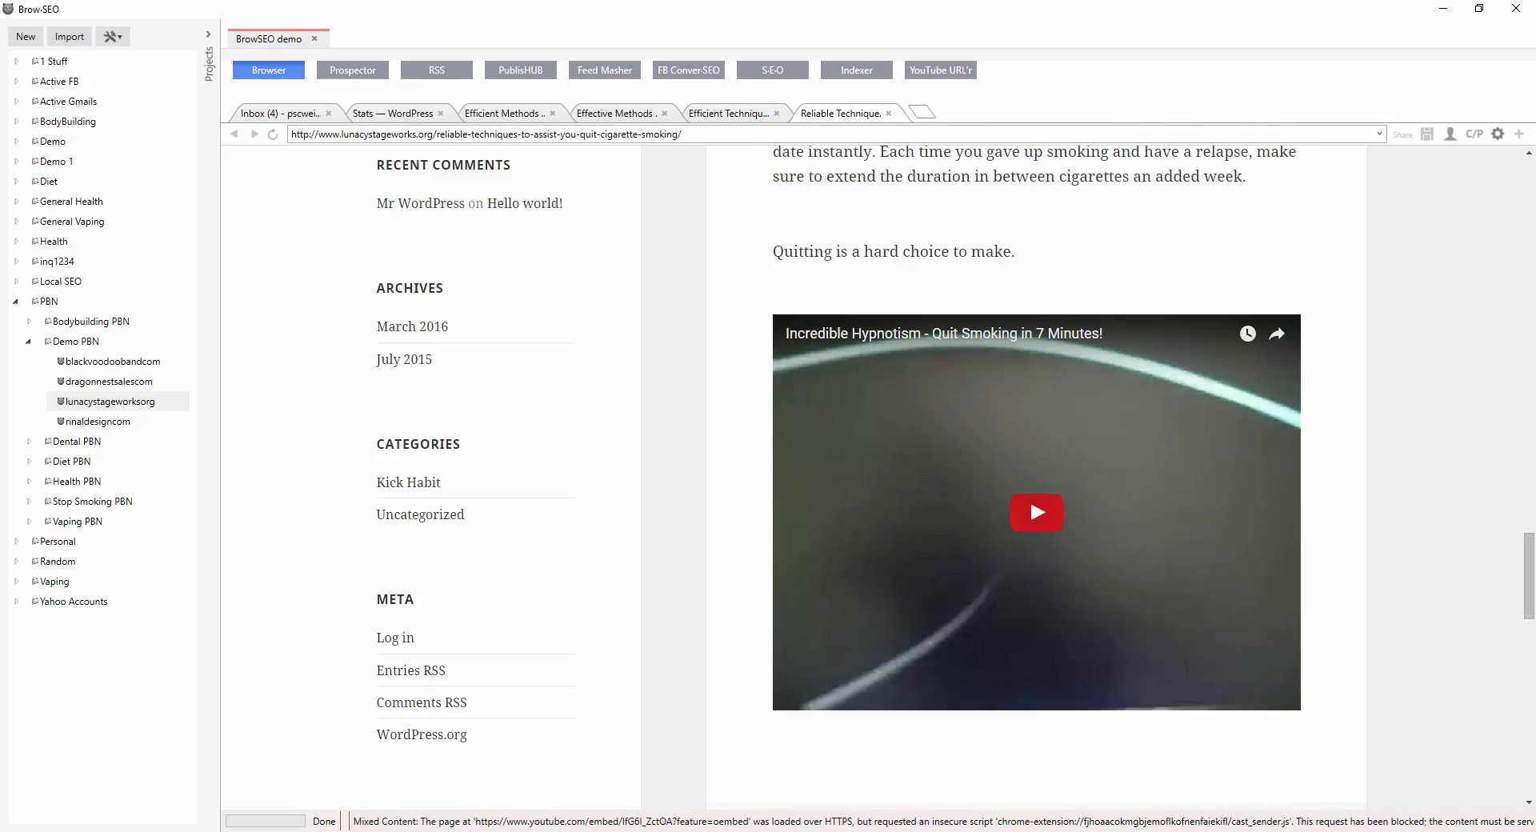
scroll(1218, 430, "down", 4)
scroll(1218, 431, "down", 8)
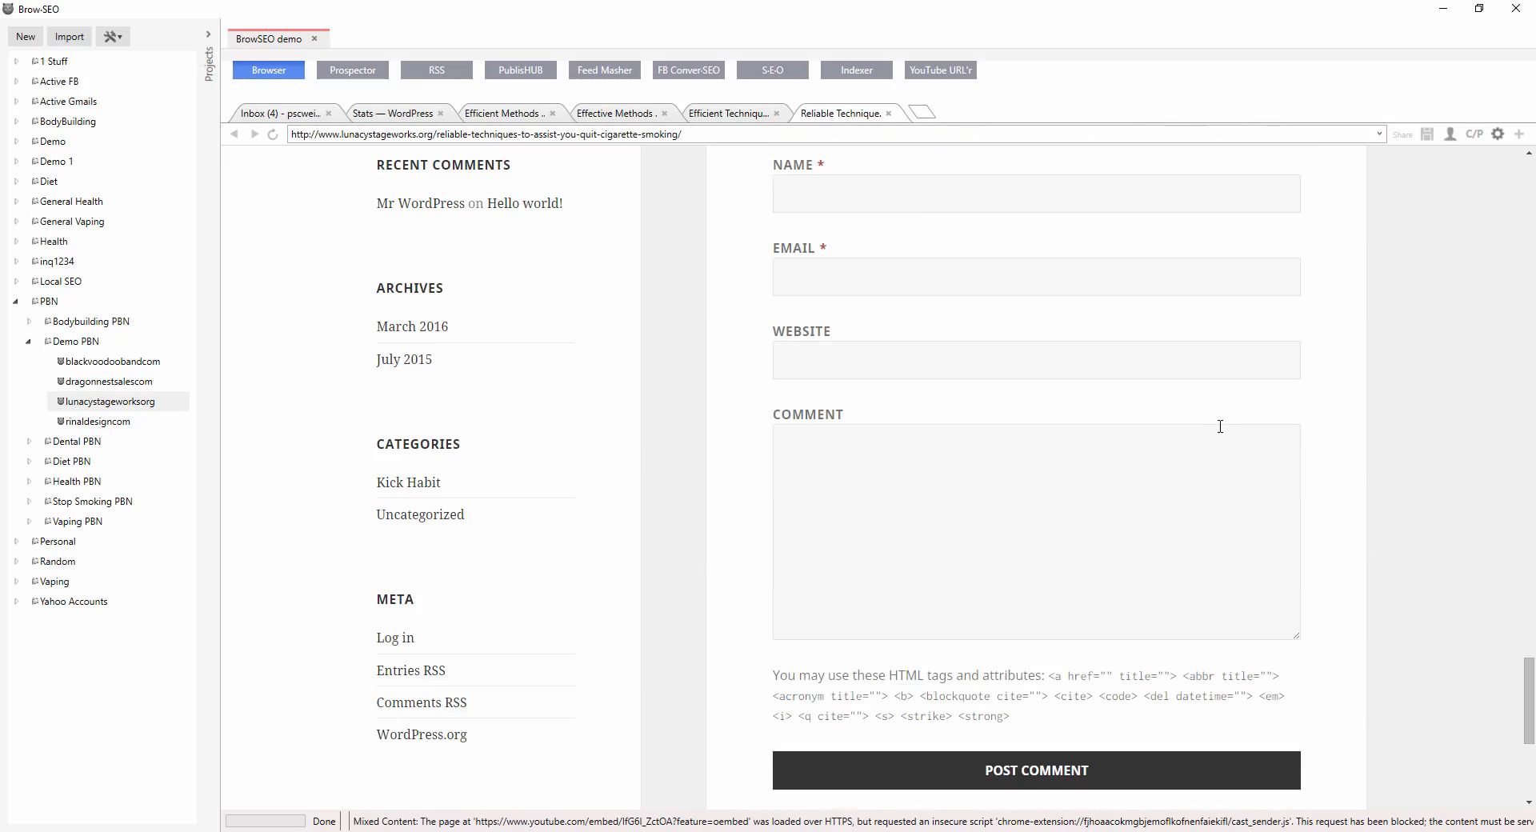
scroll(913, 537, "down", 5)
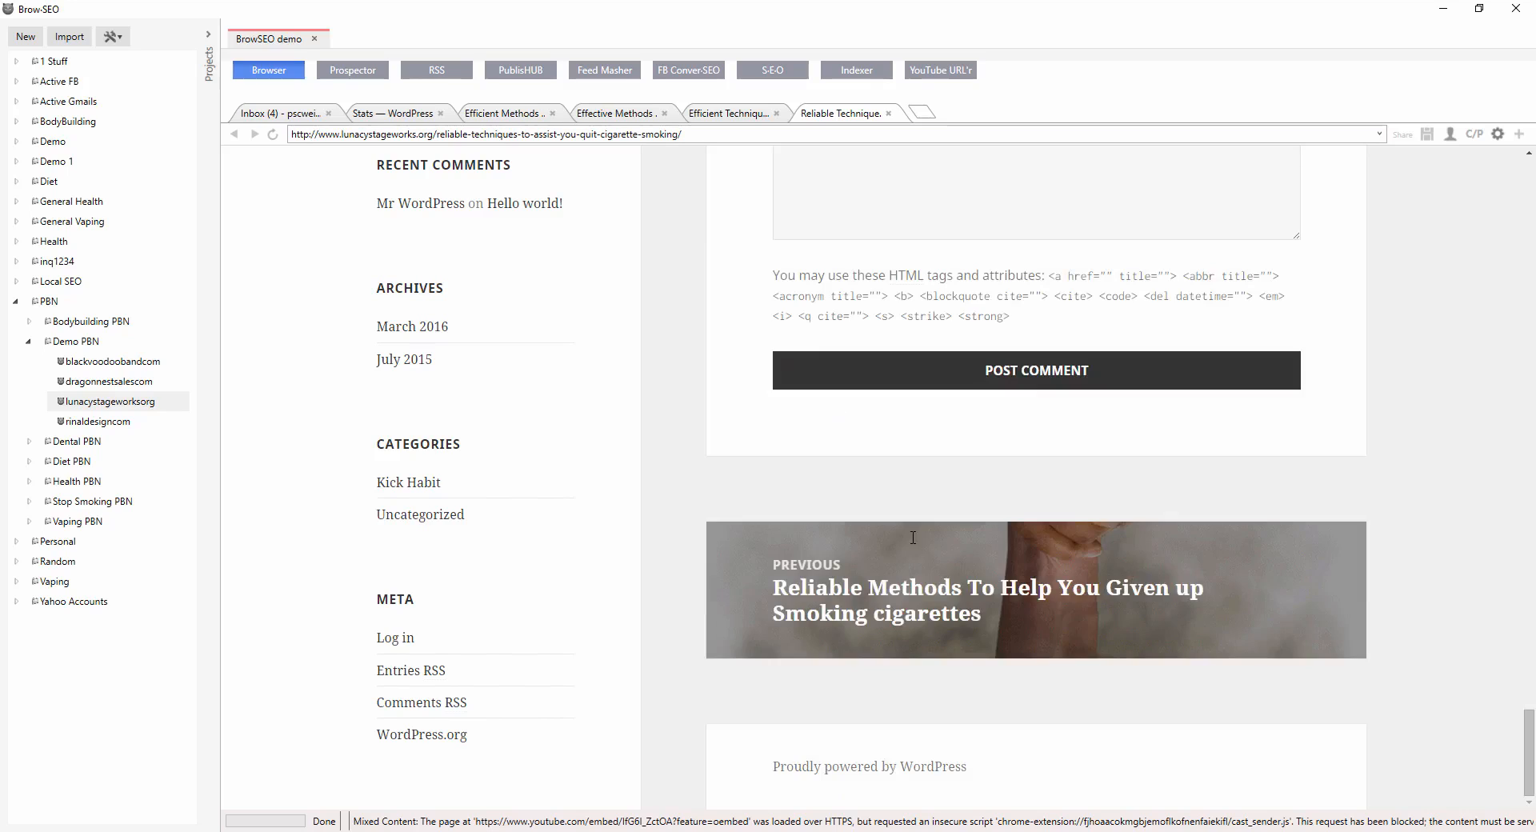
Open the previous lunacystageworks post 'Reliable Methods To Help You Given up Smoking cigarettes' and scroll through its text.
left_click(1028, 592)
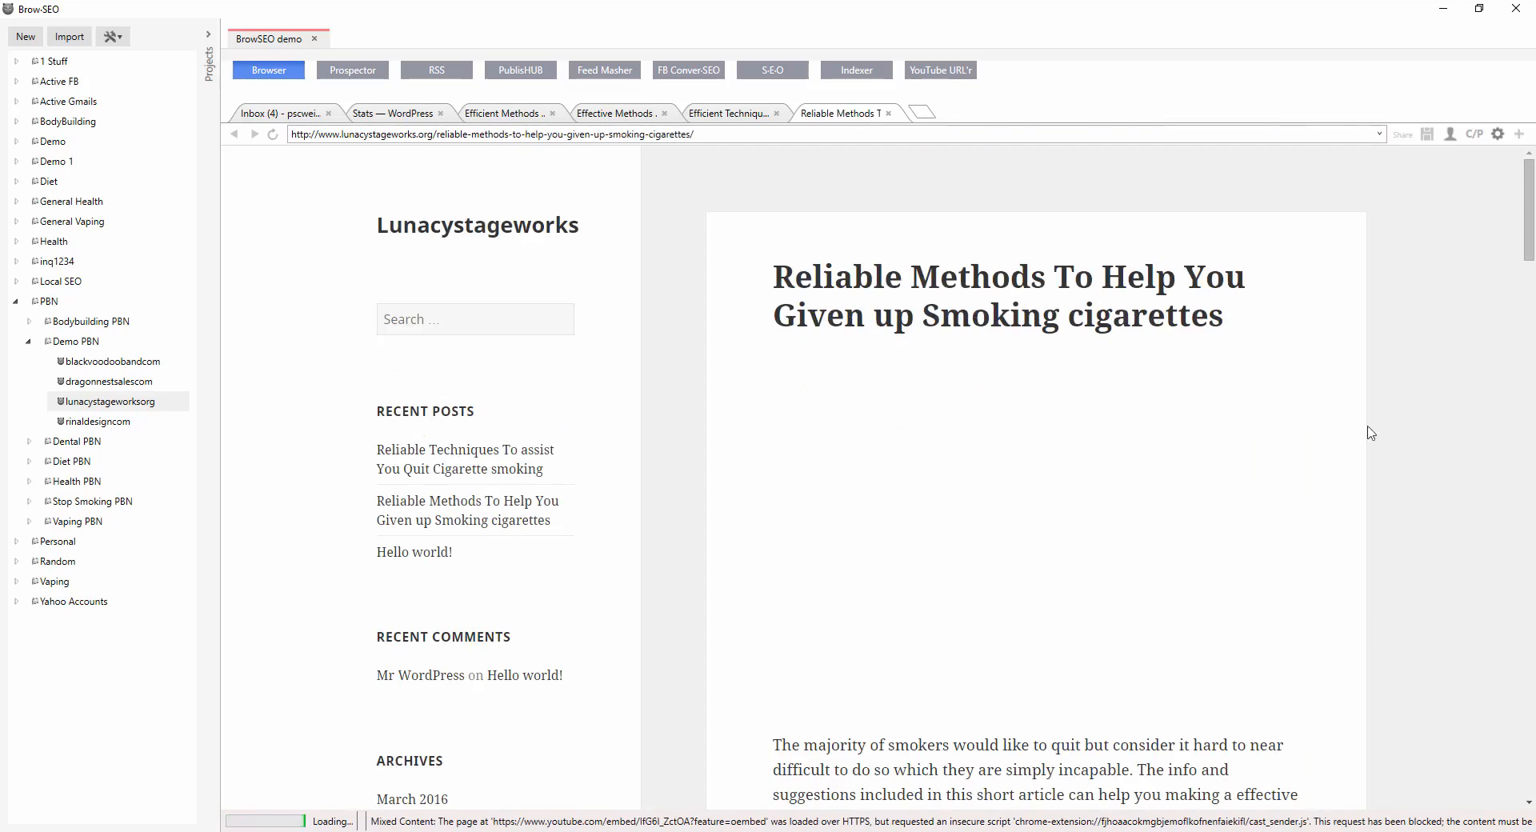
scroll(1176, 484, "down", 15)
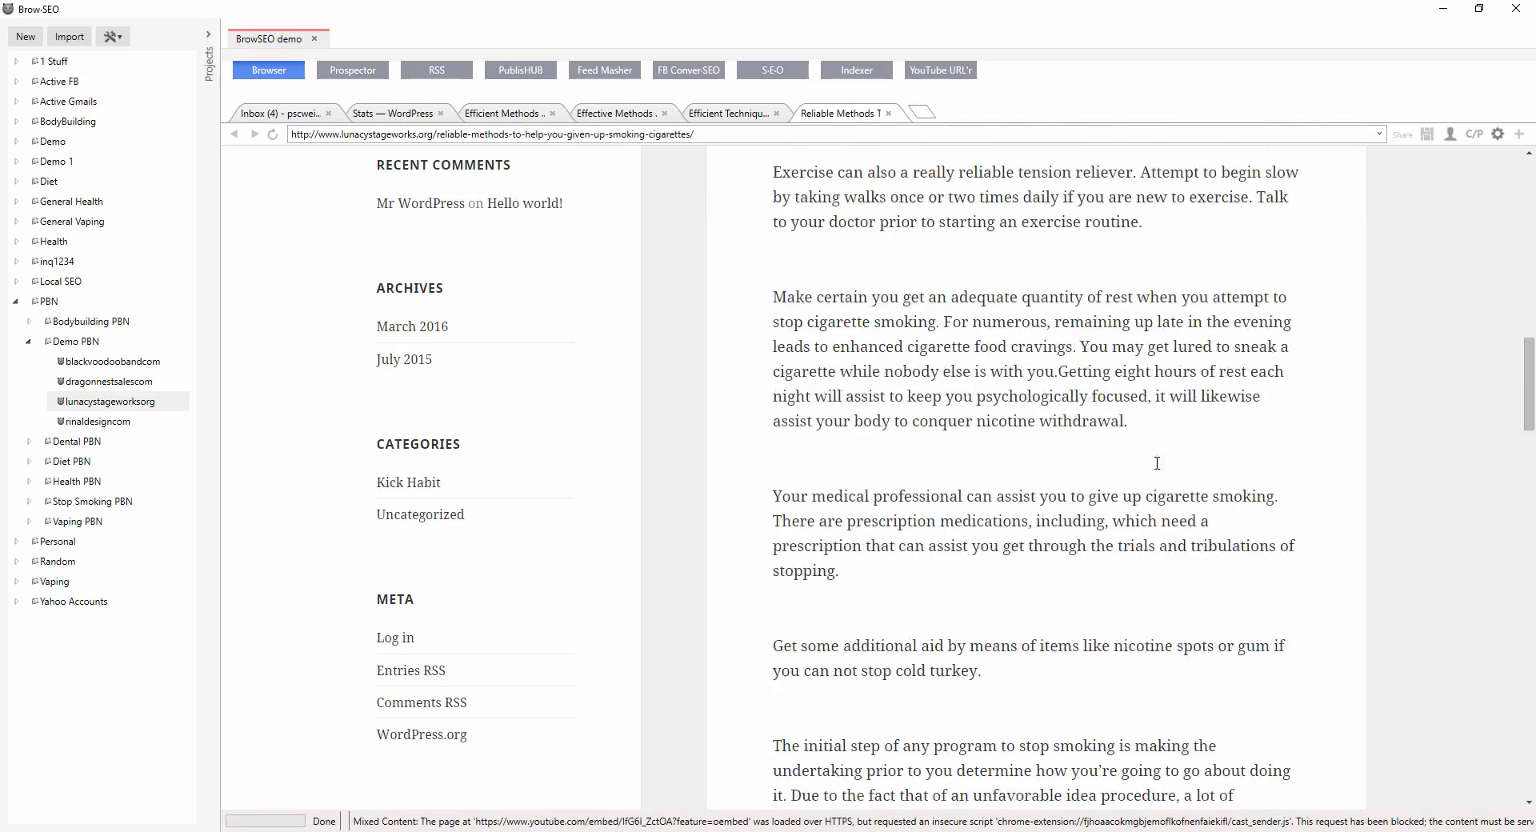
scroll(1076, 515, "down", 4)
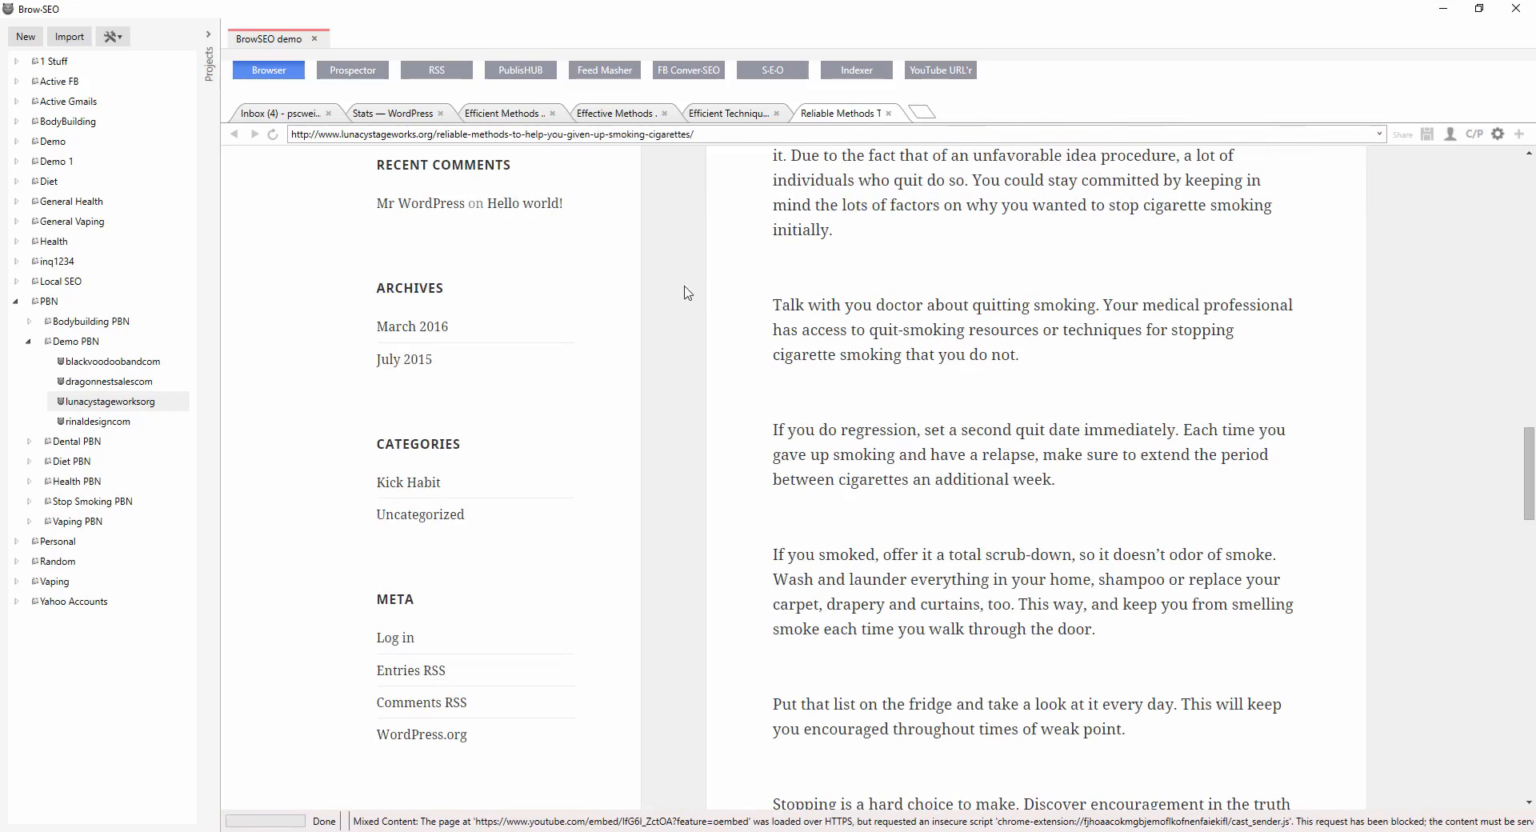